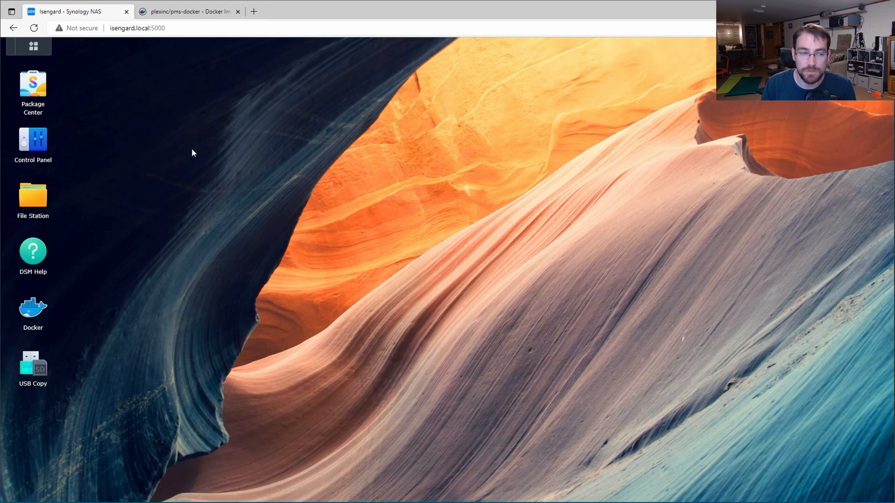
Step: Apply the advanced file service settings in Control Panel's File Services
{"action": "left_click", "coordinate": [46, 146]}
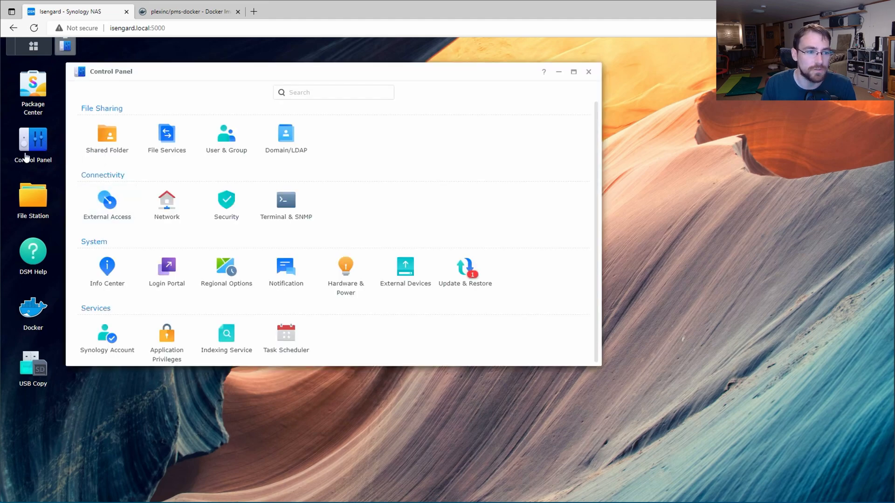
{"action": "left_click", "coordinate": [168, 148]}
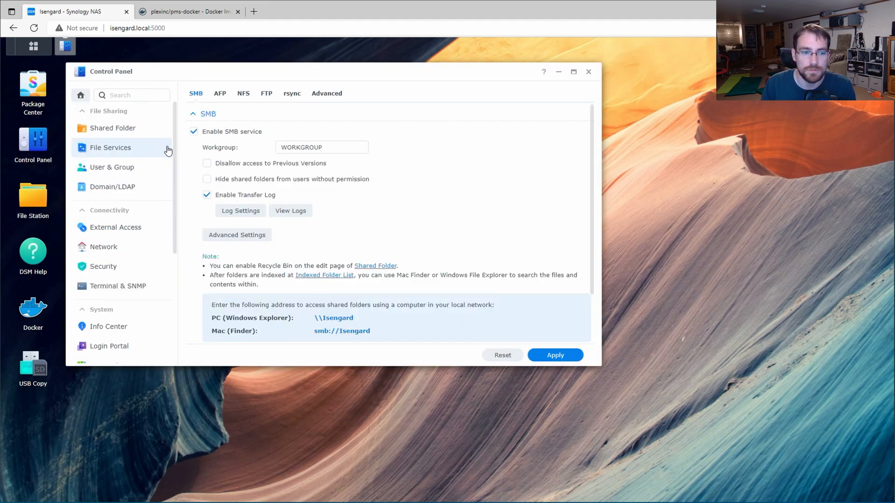
{"action": "left_click", "coordinate": [325, 95]}
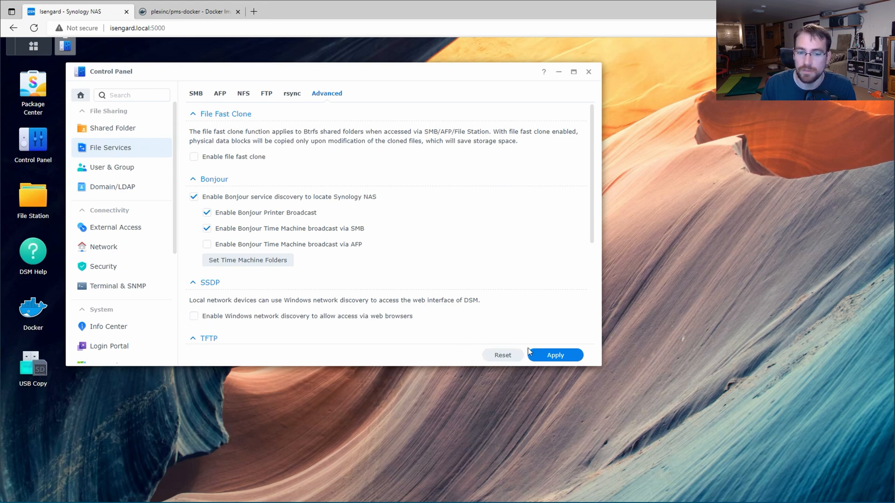
{"action": "left_click", "coordinate": [552, 356]}
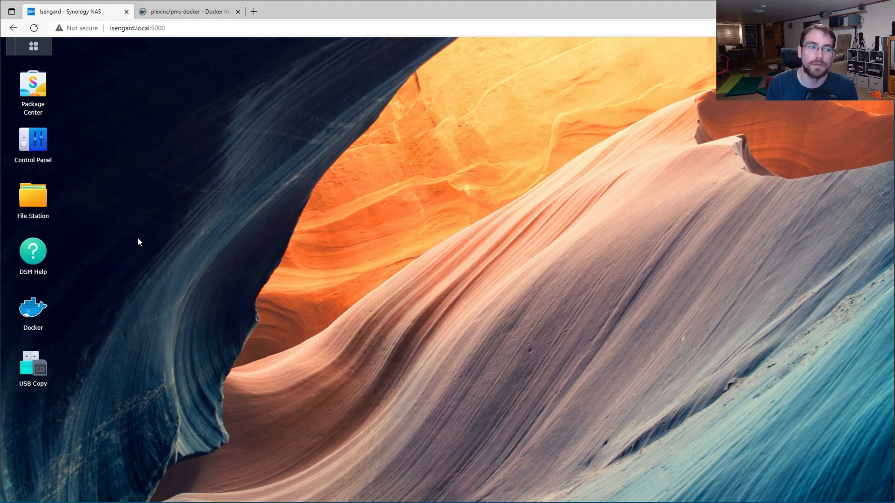
Step: Create a folder named 'plexdemo' inside the docker shared folder in File Station
{"action": "left_click", "coordinate": [40, 205]}
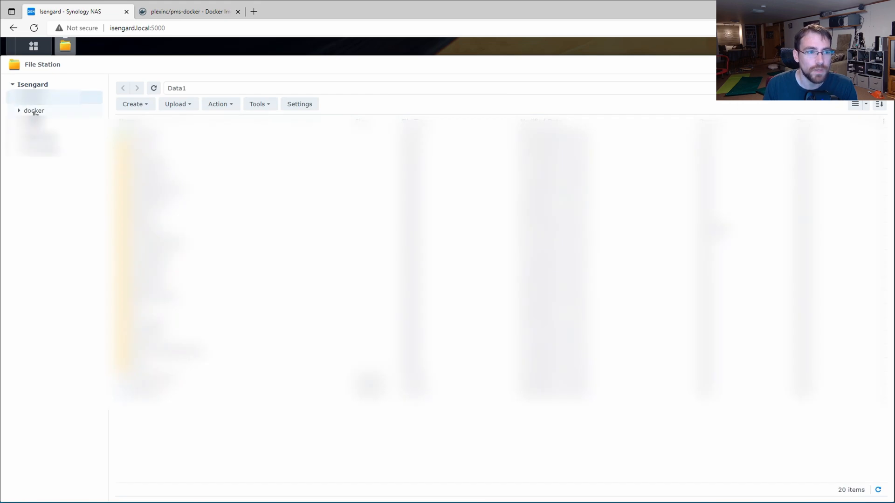
{"action": "left_click", "coordinate": [71, 111]}
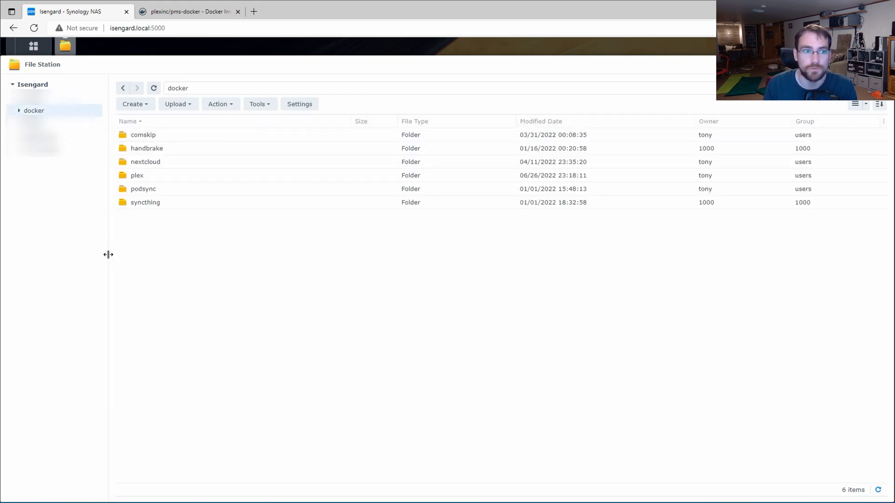
{"action": "left_click", "coordinate": [139, 105]}
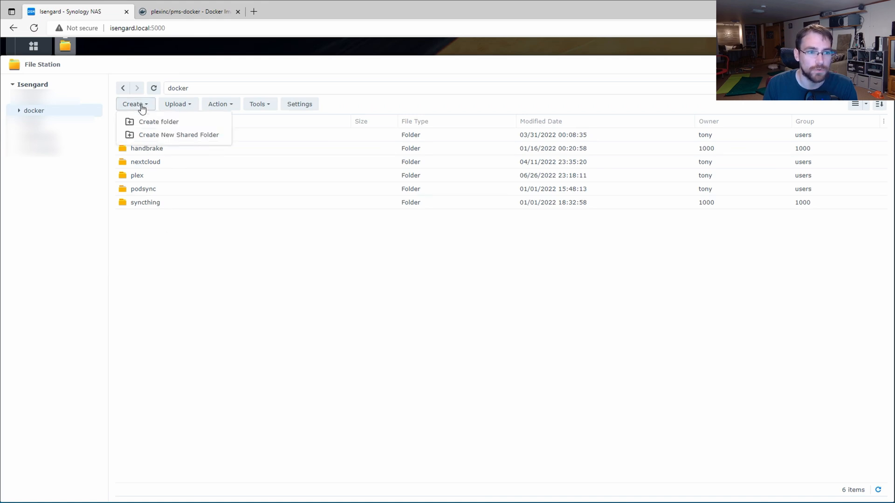
{"action": "left_click", "coordinate": [150, 122]}
{"action": "type", "text": "de"}
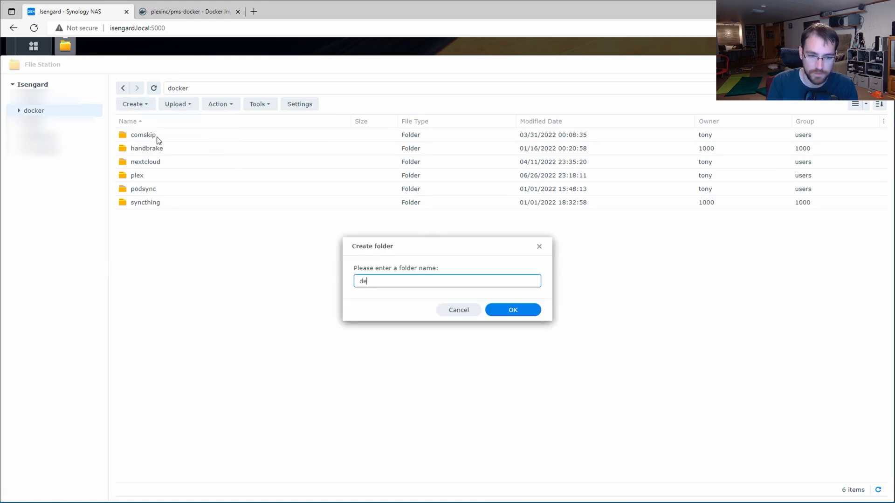
{"action": "type", "text": "modoc"}
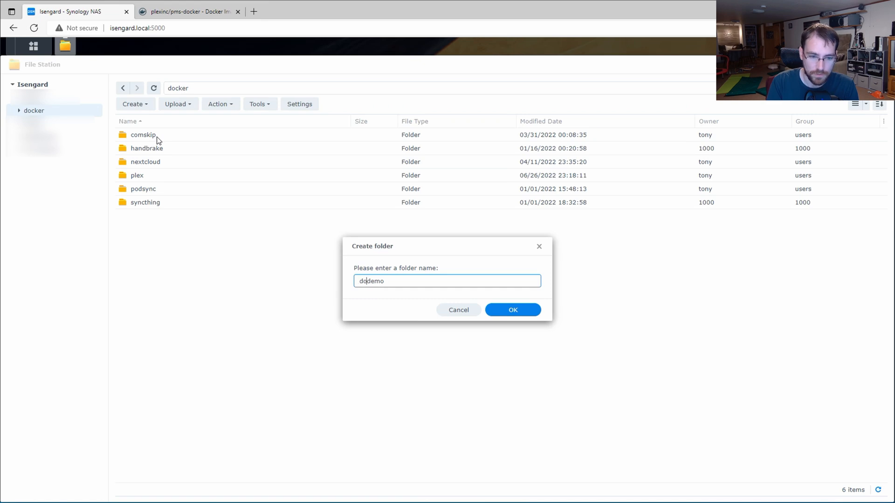
{"action": "key", "text": "BackSpace"}
{"action": "key", "text": "BackSpace"}
{"action": "key", "text": "BackSpace"}
{"action": "type", "text": "plex"}
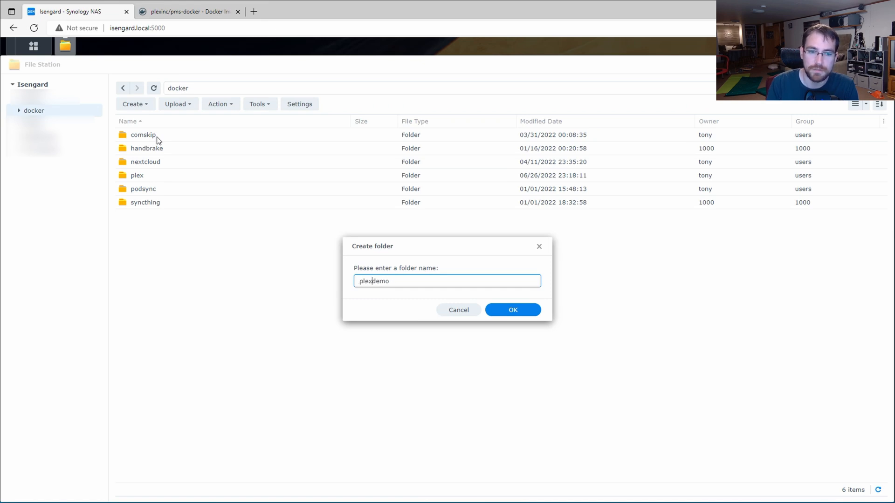
{"action": "left_click", "coordinate": [513, 311]}
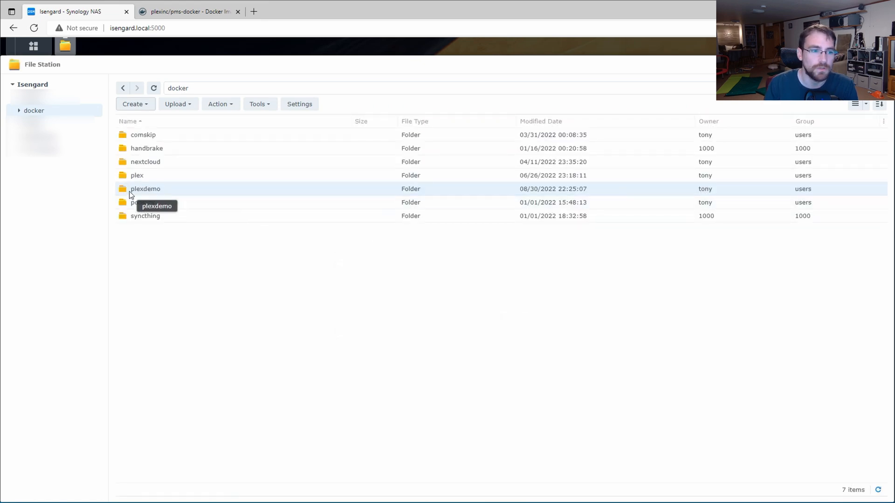
Step: Add 'config' and 'transcode' folders inside plexdemo, then close File Station
{"action": "double_click", "coordinate": [137, 190]}
{"action": "left_click", "coordinate": [135, 104]}
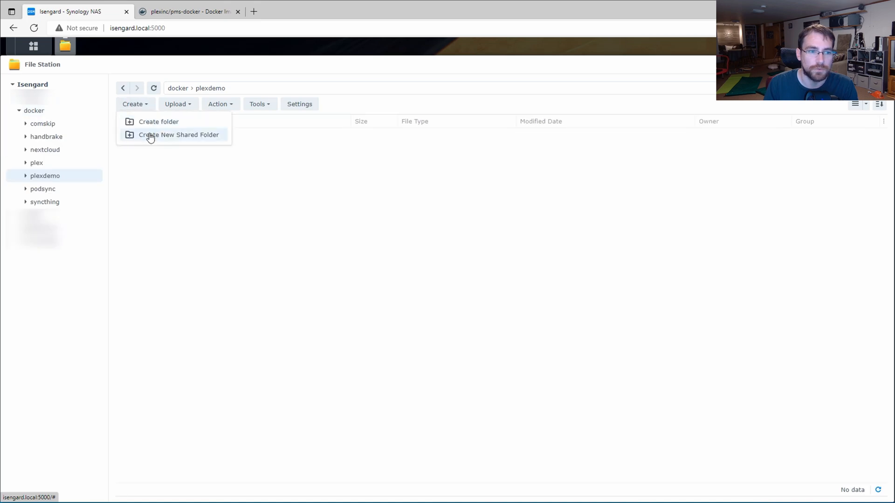
{"action": "left_click", "coordinate": [157, 124]}
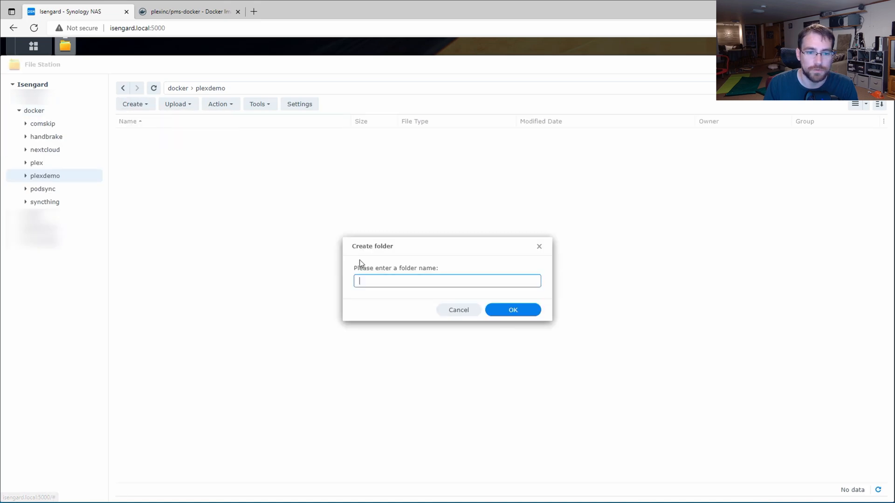
{"action": "type", "text": "config"}
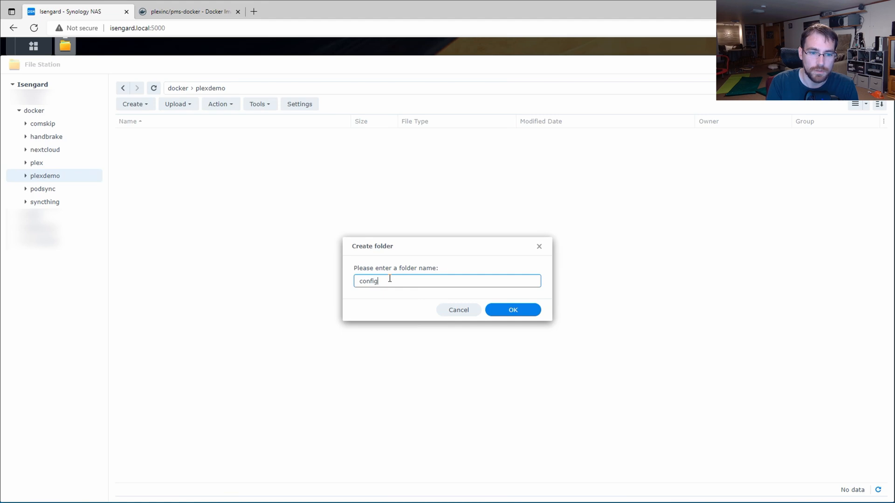
{"action": "key", "text": "Return"}
{"action": "left_click", "coordinate": [133, 104]}
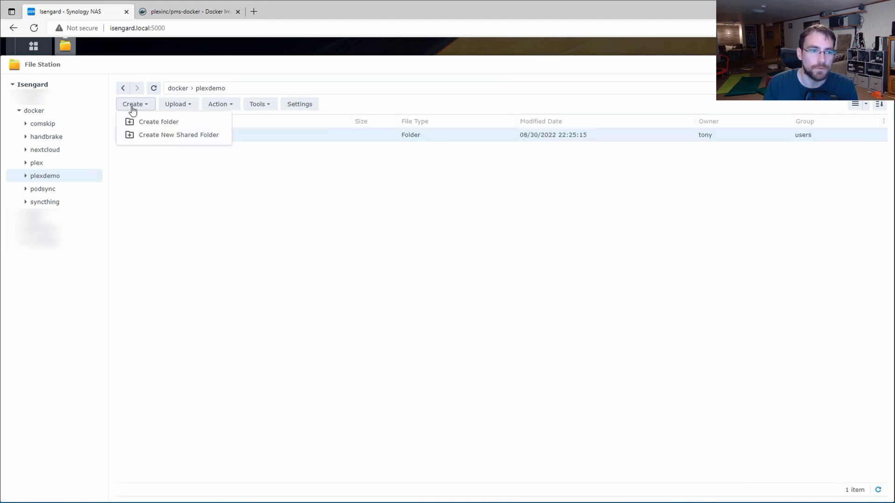
{"action": "left_click", "coordinate": [140, 123]}
{"action": "type", "text": "transod"}
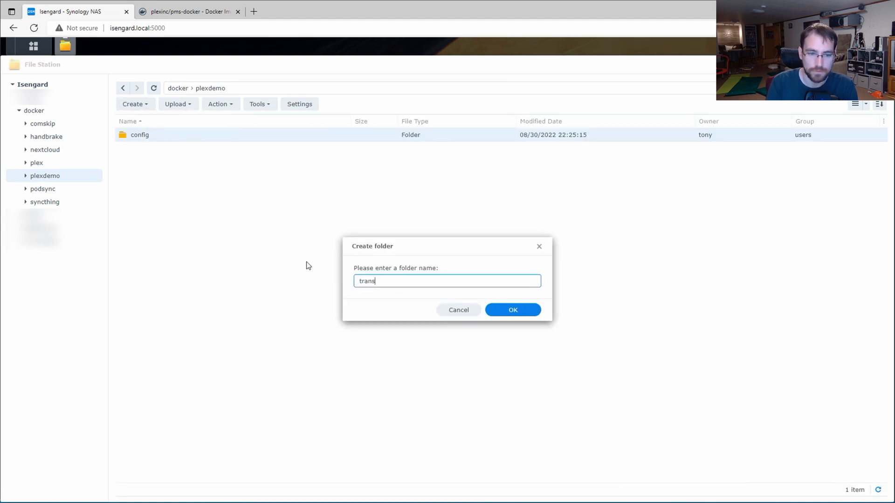
{"action": "key", "text": "BackSpace"}
{"action": "type", "text": "code"}
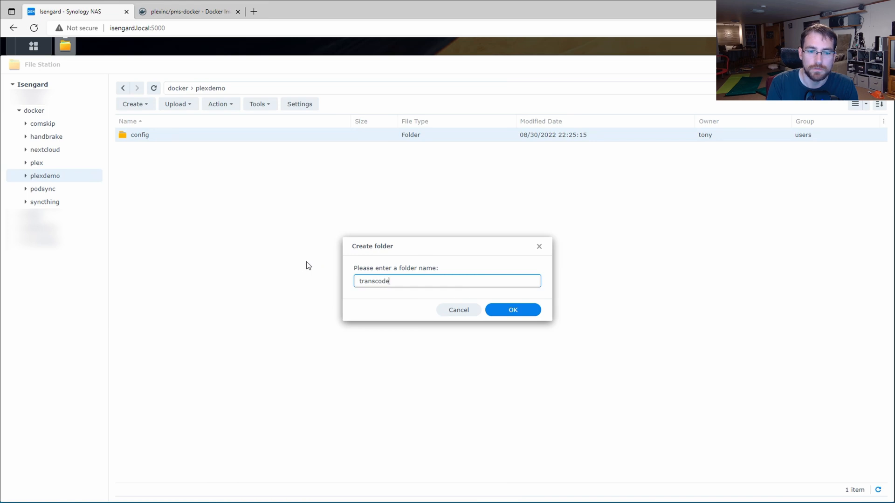
{"action": "left_click", "coordinate": [533, 311]}
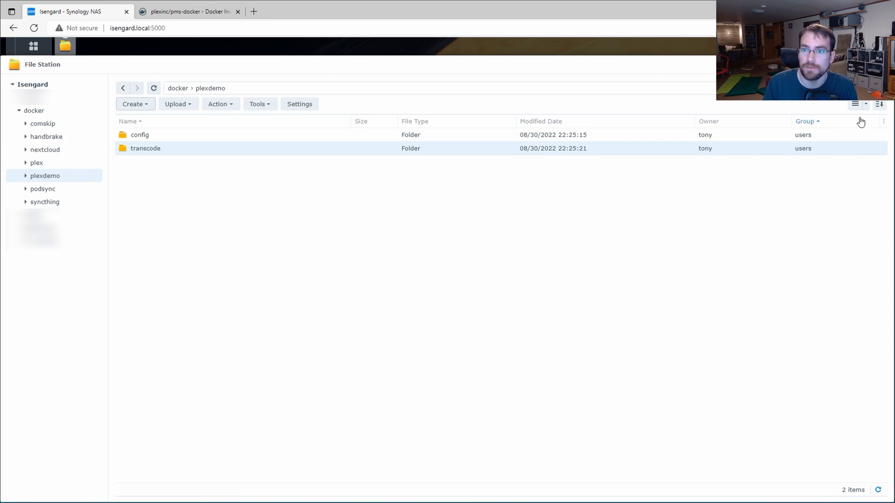
{"action": "left_click", "coordinate": [884, 65]}
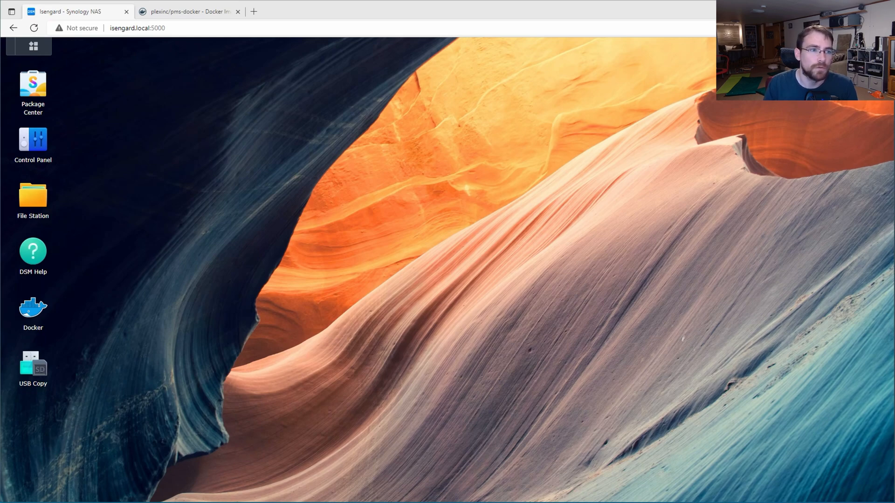
Step: Launch Docker from the main menu, then switch to the plexinc/pms-docker Docker Hub tab
{"action": "left_click", "coordinate": [33, 46]}
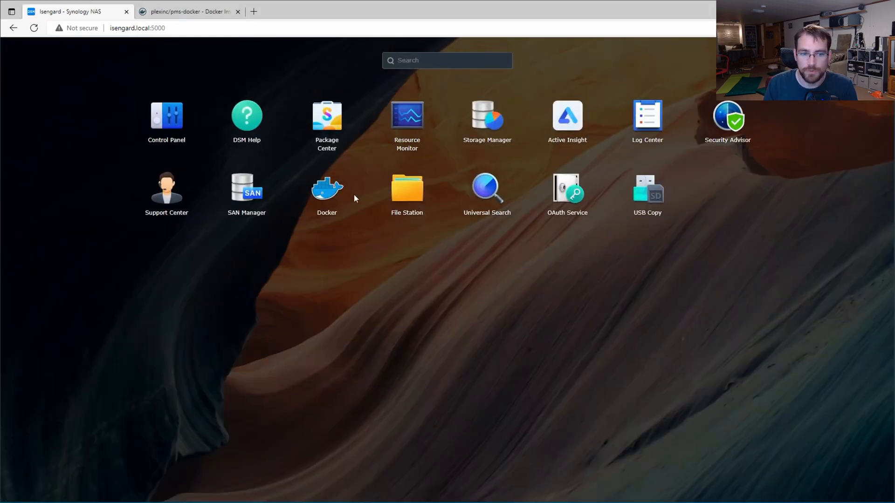
{"action": "left_click", "coordinate": [331, 201]}
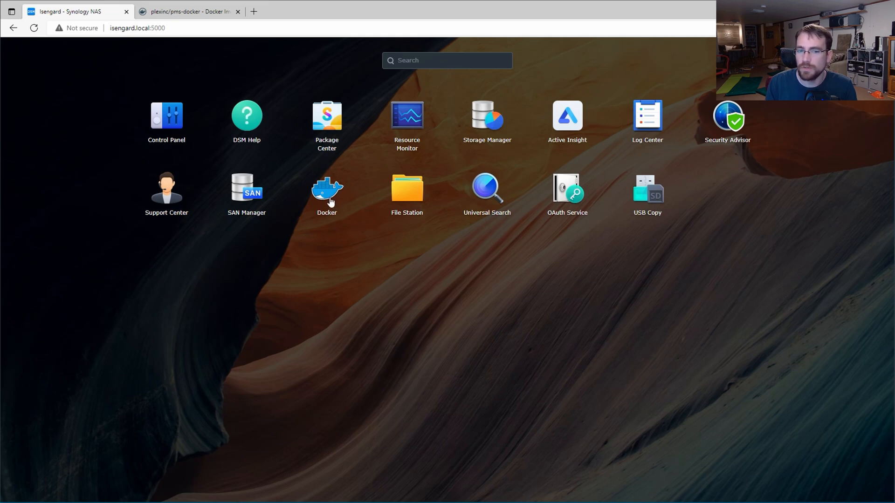
{"action": "left_click", "coordinate": [330, 201]}
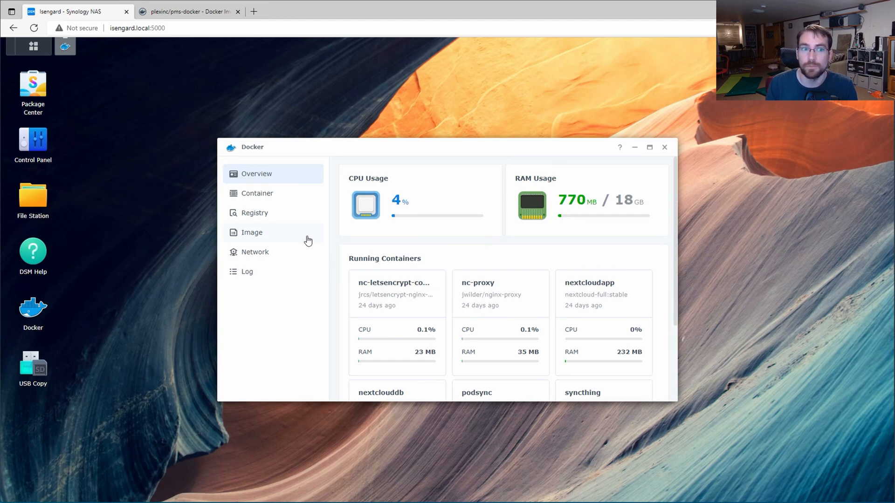
{"action": "left_click", "coordinate": [174, 13]}
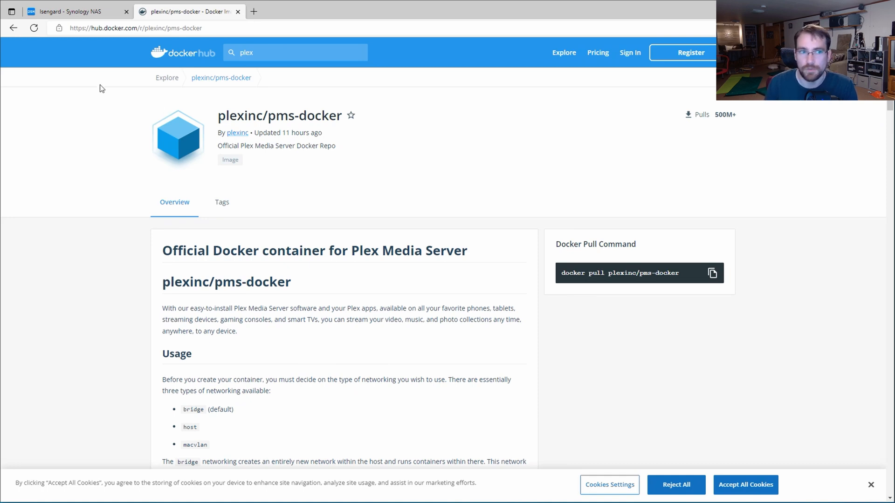
Step: Search the Docker registry for 'plex', select plexinc/pms-docker, then show local images
{"action": "left_click", "coordinate": [77, 15]}
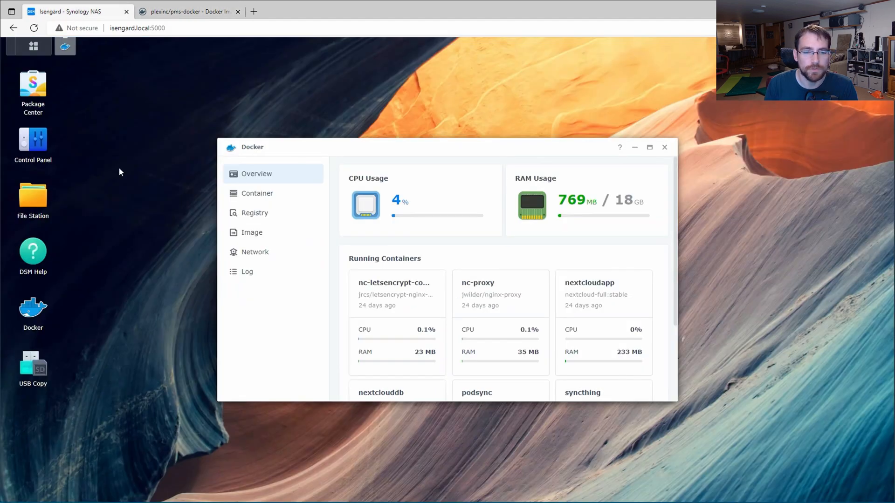
{"action": "left_click", "coordinate": [263, 234]}
{"action": "left_click", "coordinate": [249, 213]}
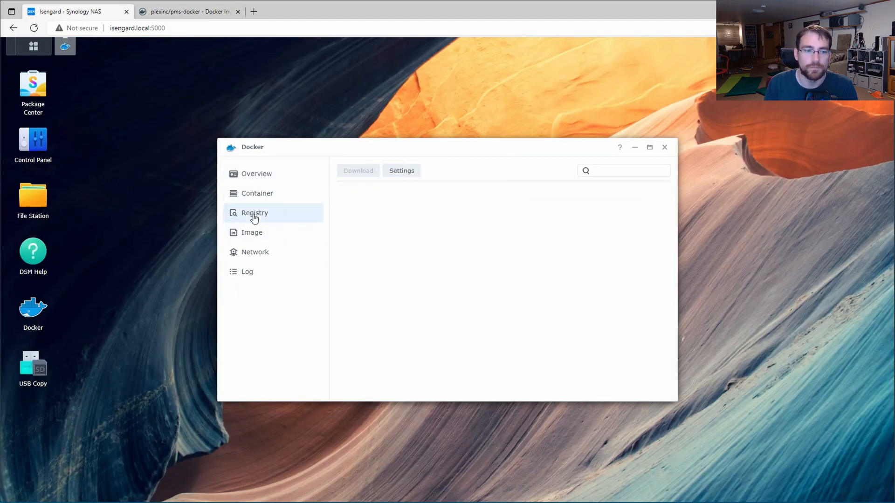
{"action": "left_click", "coordinate": [613, 171]}
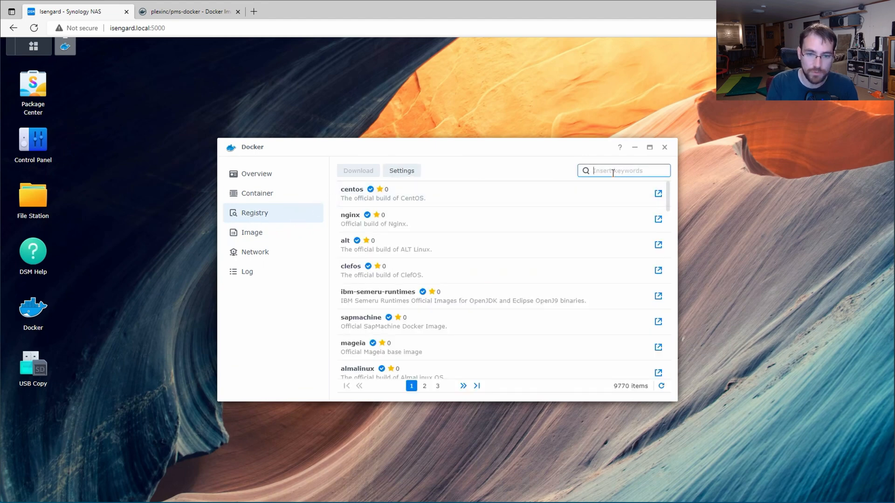
{"action": "type", "text": "plex"}
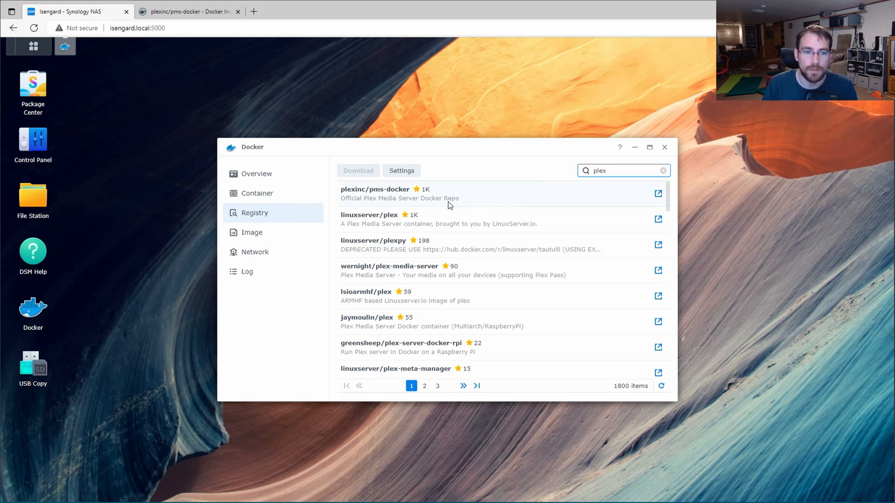
{"action": "left_click", "coordinate": [482, 195]}
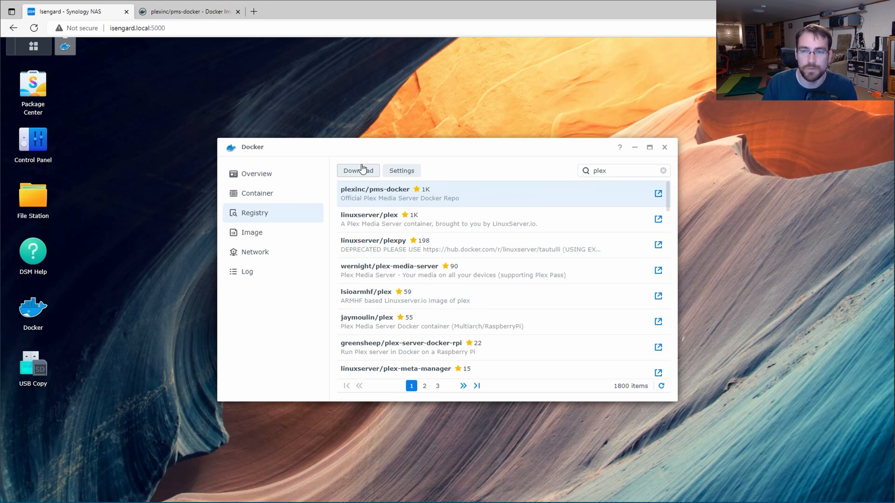
{"action": "left_click", "coordinate": [272, 232]}
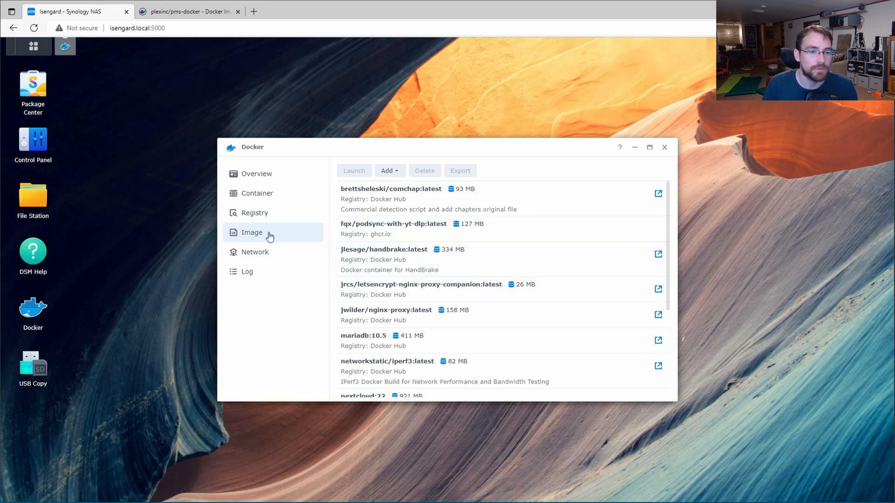
Step: Launch a new container from the local plexinc/pms-docker:latest image
{"action": "scroll", "coordinate": [387, 257], "scroll_direction": "down", "scroll_amount": 3}
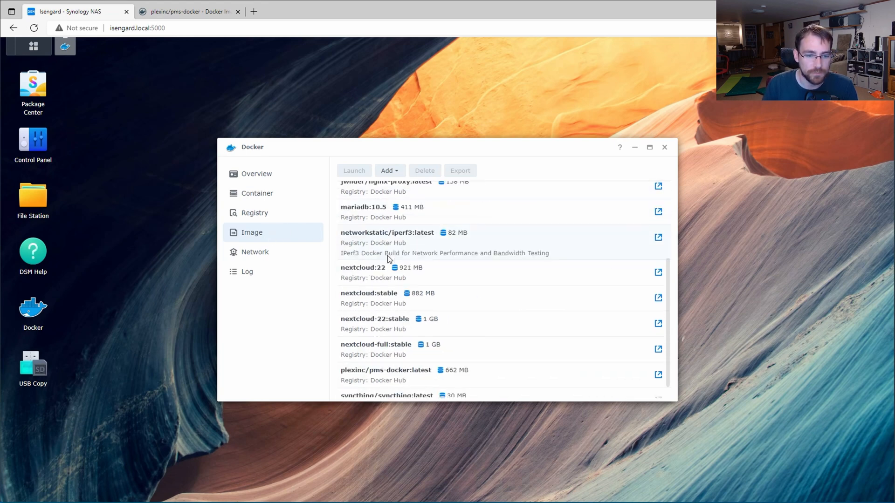
{"action": "left_click", "coordinate": [478, 355]}
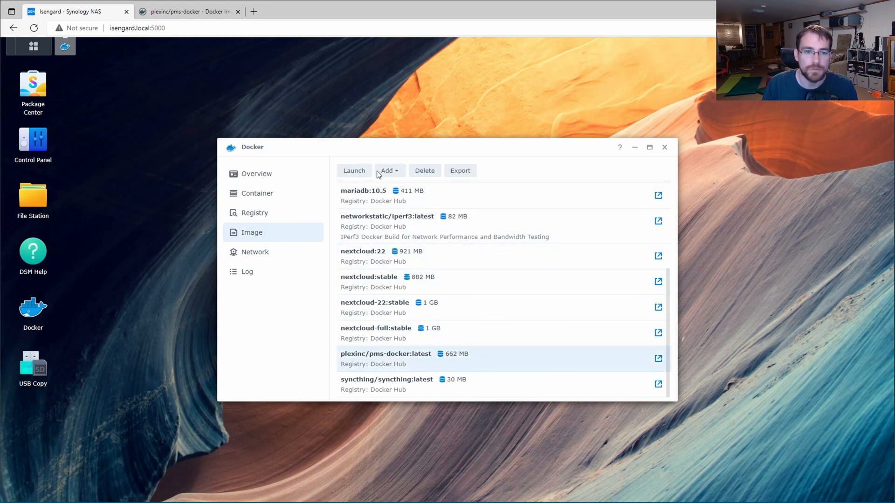
{"action": "left_click", "coordinate": [395, 175]}
{"action": "left_click", "coordinate": [395, 175]}
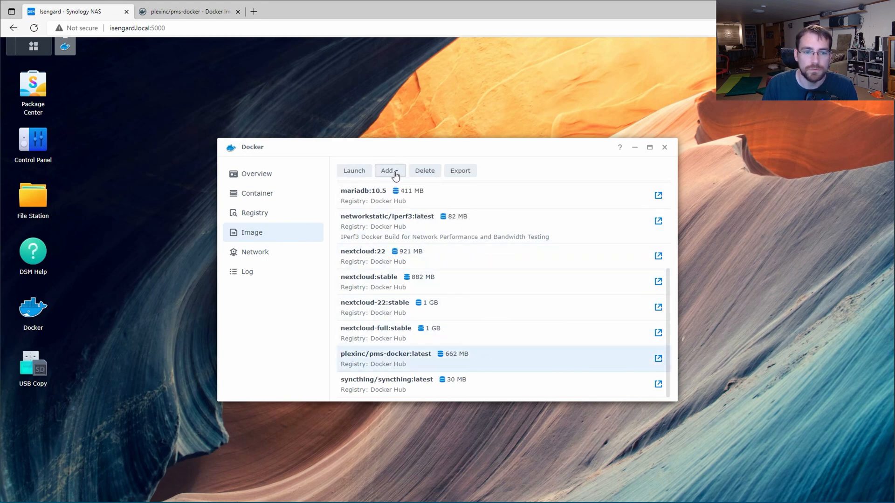
{"action": "left_click", "coordinate": [354, 172]}
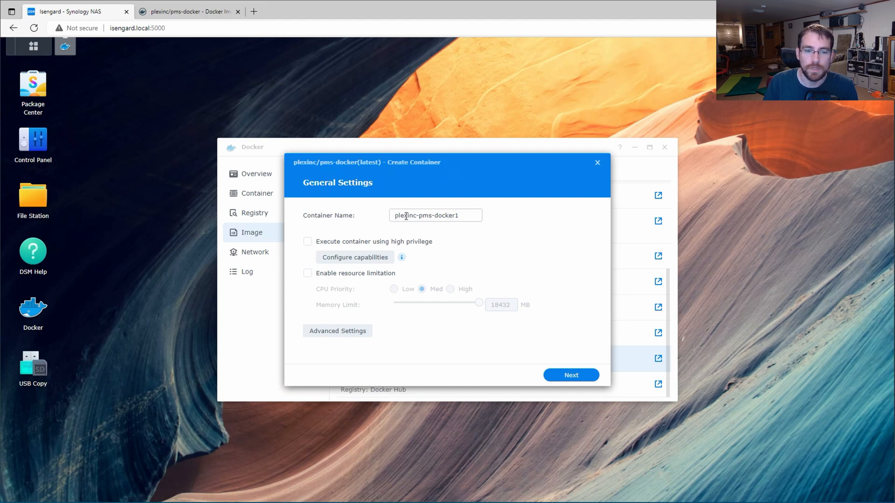
Step: Replace the default container name with 'demoplex'
{"action": "left_click_drag", "start_coordinate": [465, 216], "coordinate": [356, 215]}
{"action": "type", "text": "demo"}
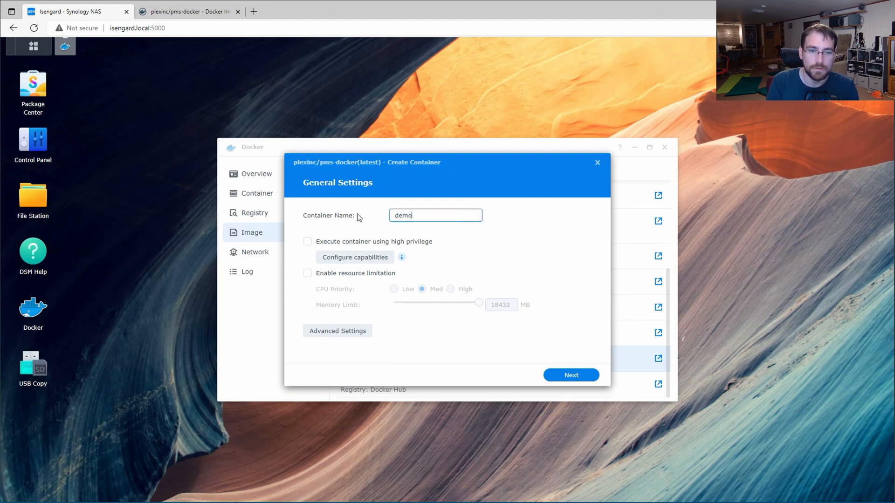
{"action": "type", "text": "plex"}
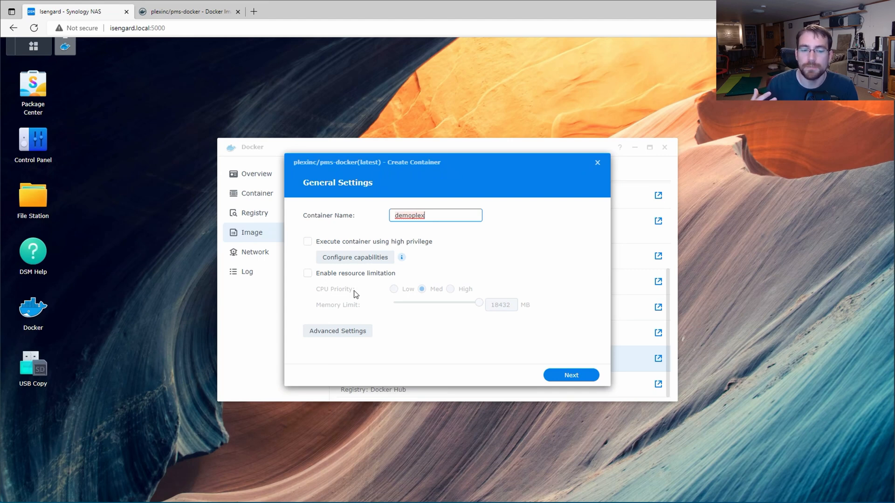
{"action": "left_click", "coordinate": [410, 216]}
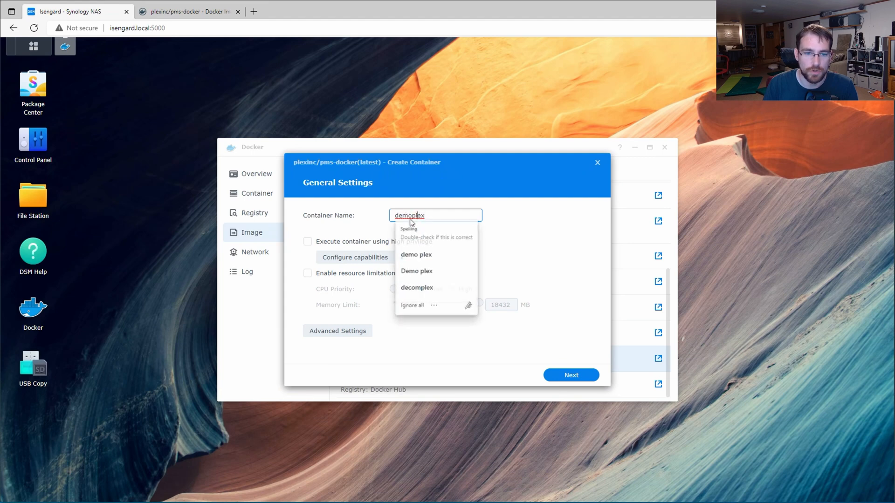
{"action": "left_click", "coordinate": [334, 331]}
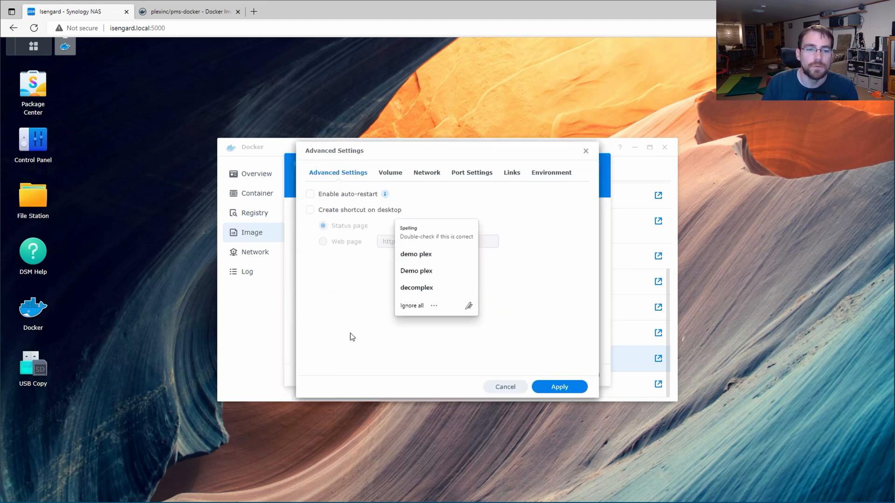
{"action": "left_click", "coordinate": [489, 388]}
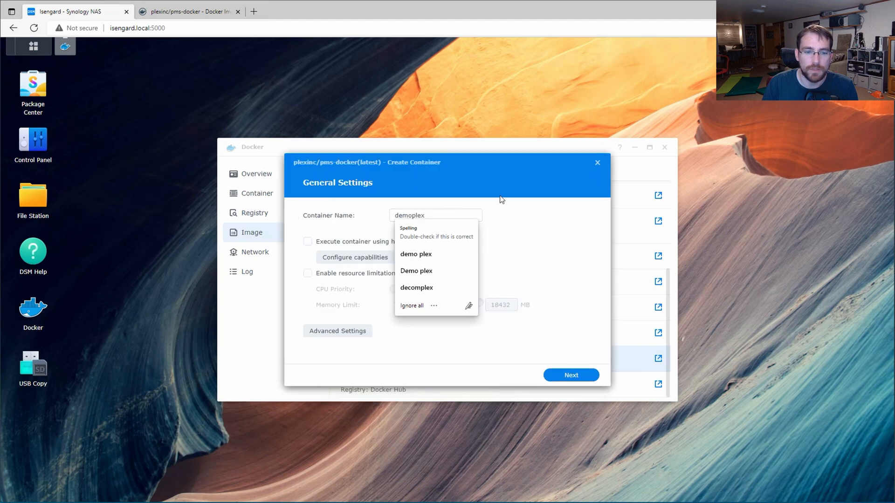
{"action": "left_click", "coordinate": [469, 216]}
{"action": "left_click", "coordinate": [346, 348]}
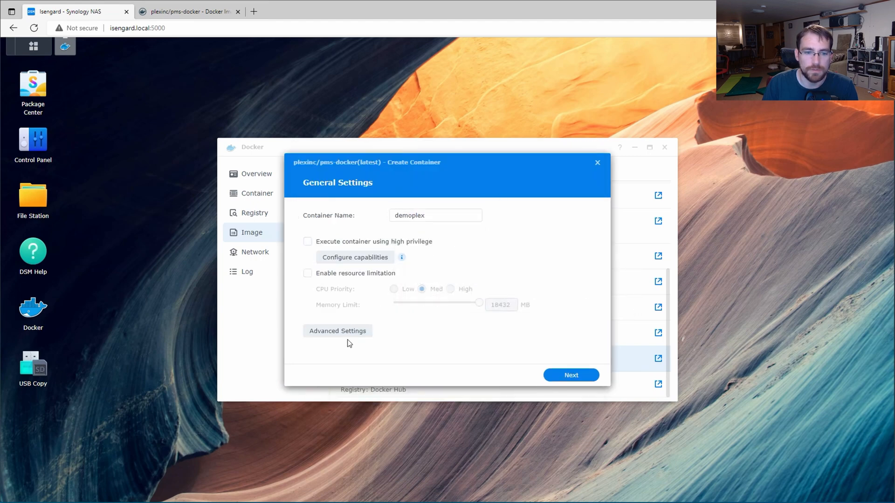
{"action": "left_click", "coordinate": [348, 332]}
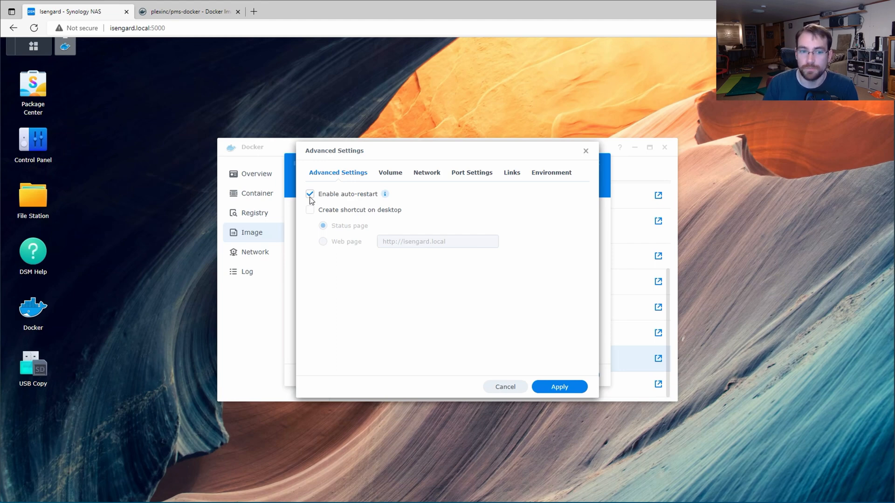
Step: Open the container's Volume settings after checking the pms-docker run instructions on Docker Hub
{"action": "left_click", "coordinate": [395, 174]}
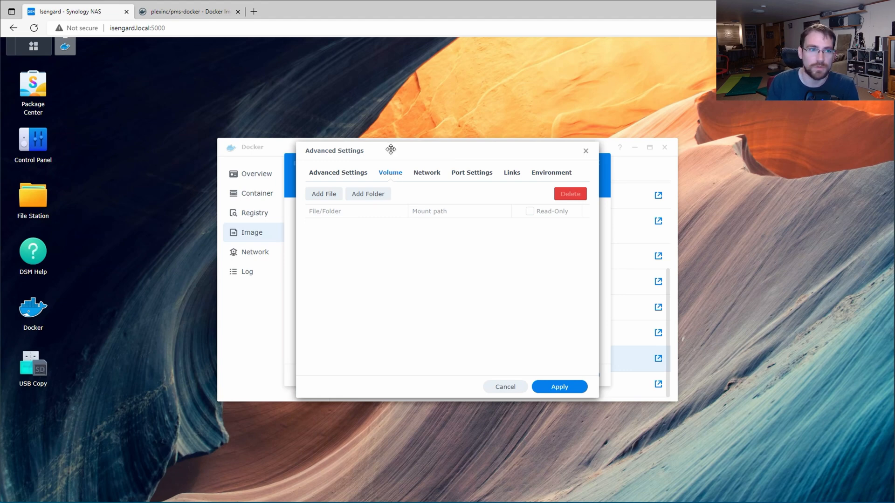
{"action": "left_click", "coordinate": [189, 11]}
{"action": "scroll", "coordinate": [243, 187], "scroll_direction": "down", "scroll_amount": 10}
{"action": "scroll", "coordinate": [244, 187], "scroll_direction": "down", "scroll_amount": 7}
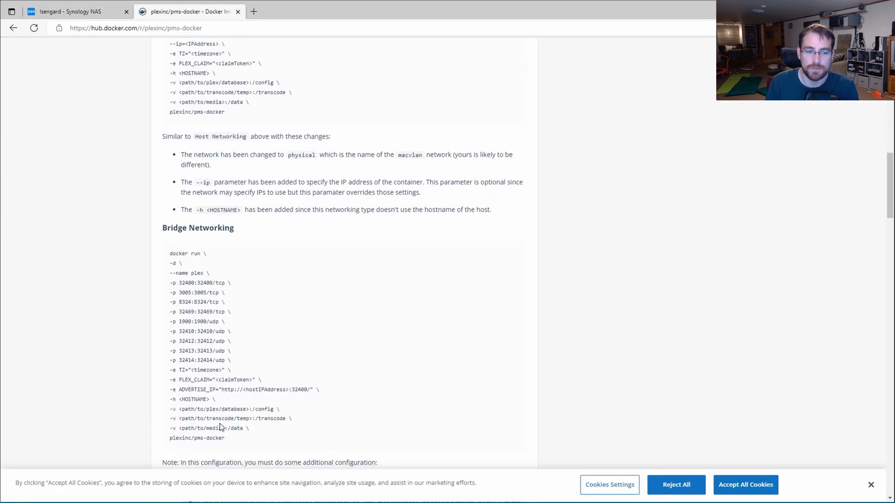
{"action": "left_click", "coordinate": [80, 12]}
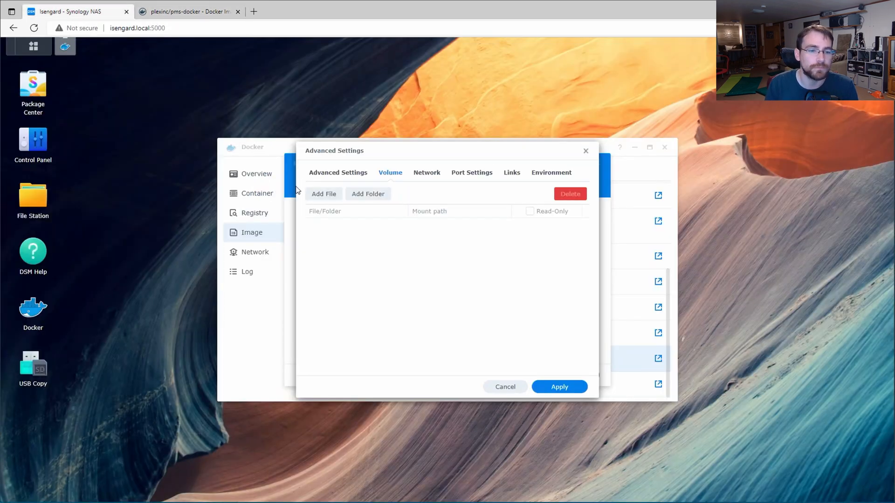
{"action": "left_click", "coordinate": [317, 193]}
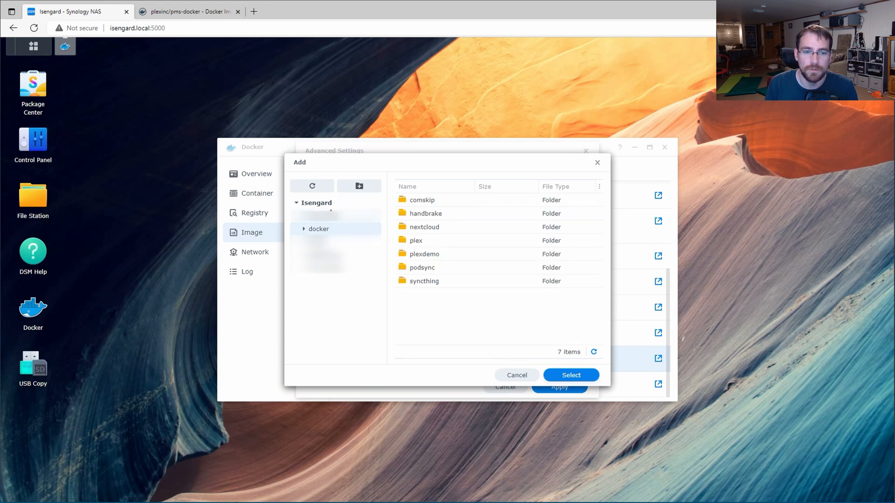
Step: Mount docker/plexdemo/config at /config
{"action": "left_click", "coordinate": [515, 376]}
{"action": "left_click", "coordinate": [368, 194]}
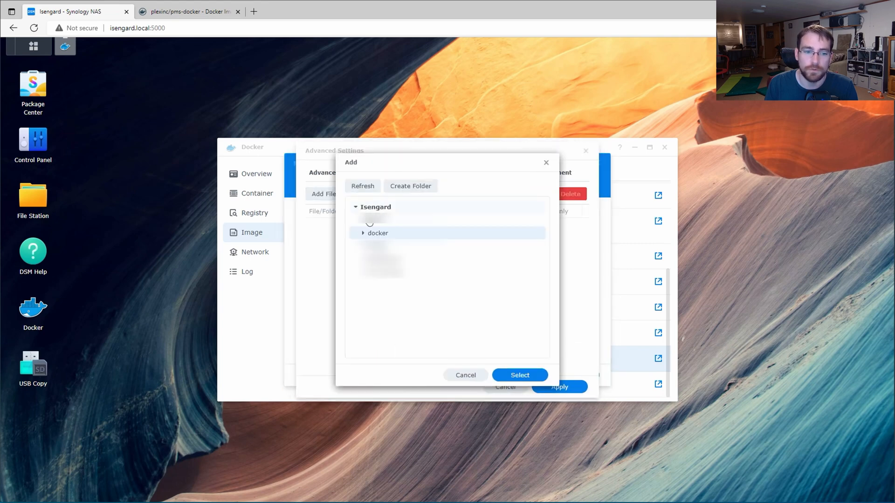
{"action": "left_click", "coordinate": [363, 235]}
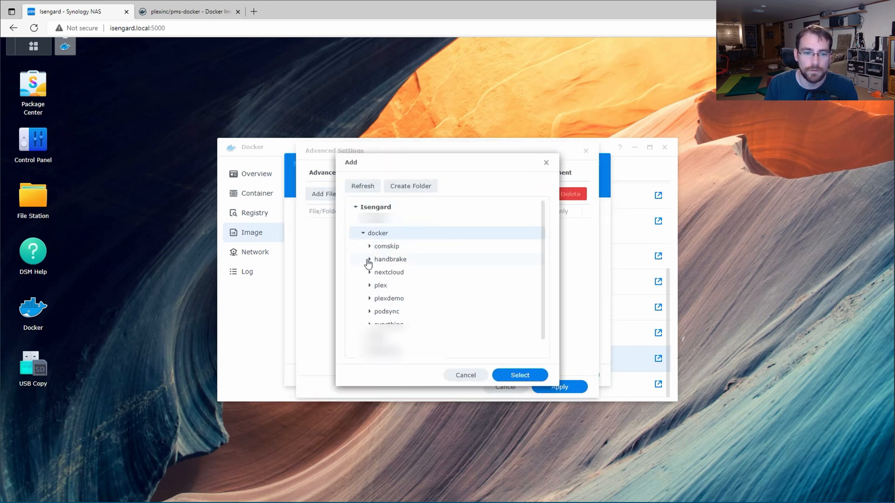
{"action": "left_click", "coordinate": [370, 299]}
{"action": "left_click", "coordinate": [387, 311]}
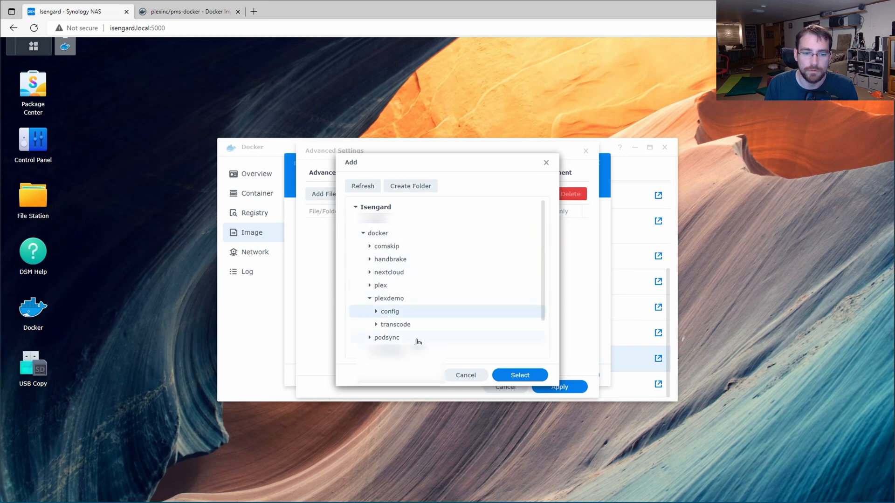
{"action": "left_click", "coordinate": [518, 375]}
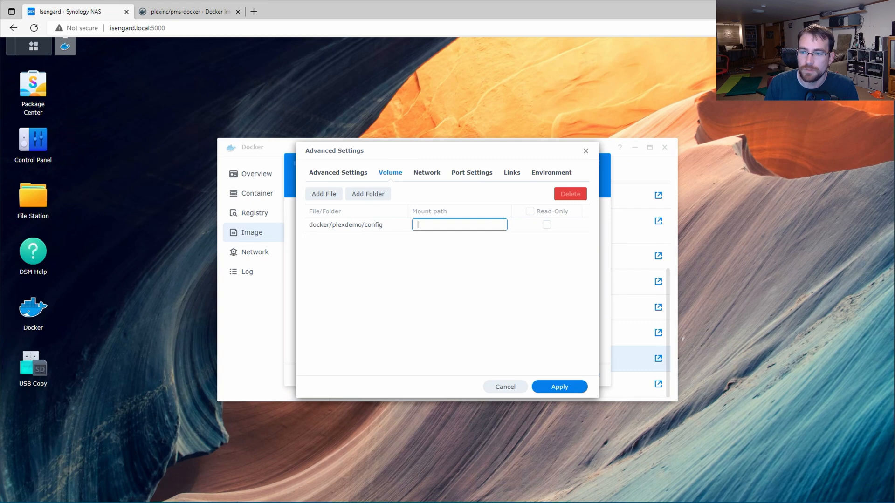
{"action": "left_click", "coordinate": [449, 224]}
{"action": "type", "text": "/config"}
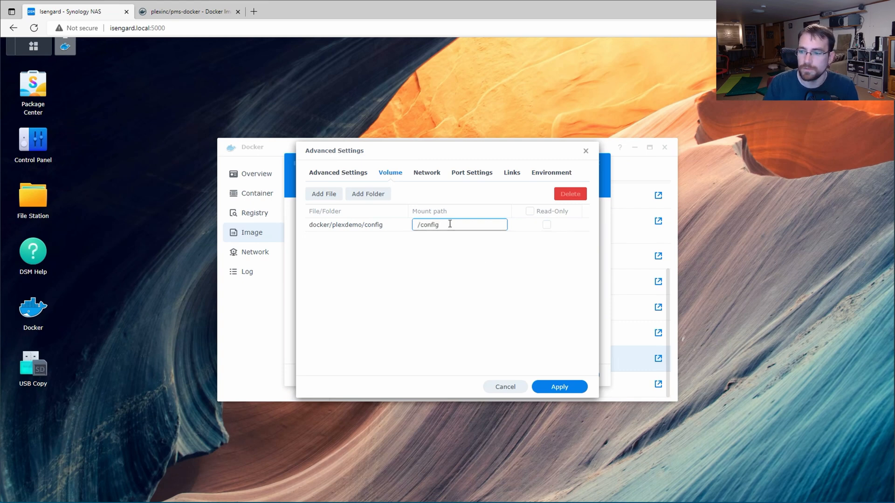
Step: Mount docker/plexdemo/transcode at /transcode
{"action": "left_click", "coordinate": [365, 195]}
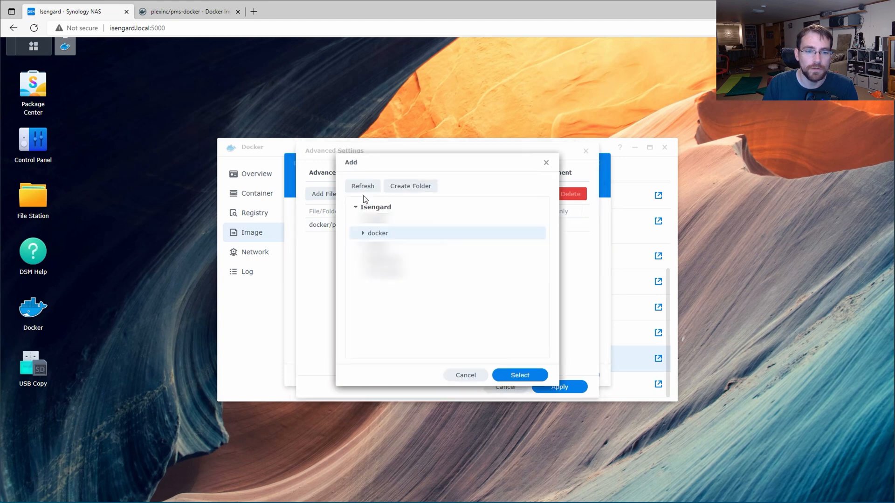
{"action": "left_click", "coordinate": [358, 235]}
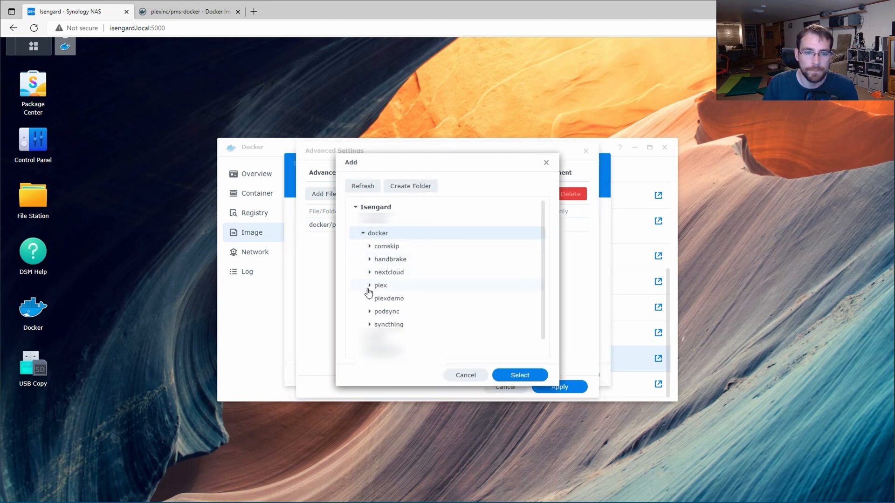
{"action": "left_click", "coordinate": [369, 298]}
{"action": "left_click", "coordinate": [389, 326]}
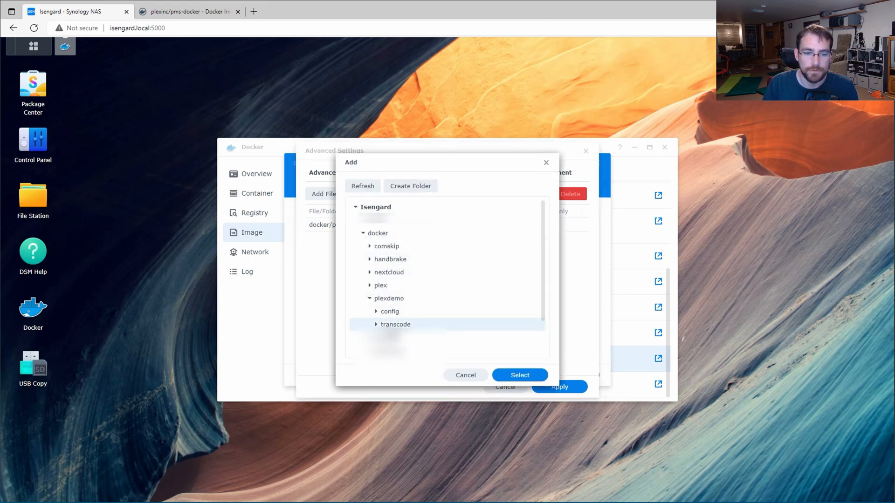
{"action": "left_click", "coordinate": [515, 376]}
{"action": "left_click", "coordinate": [455, 225]}
{"action": "type", "text": "/"}
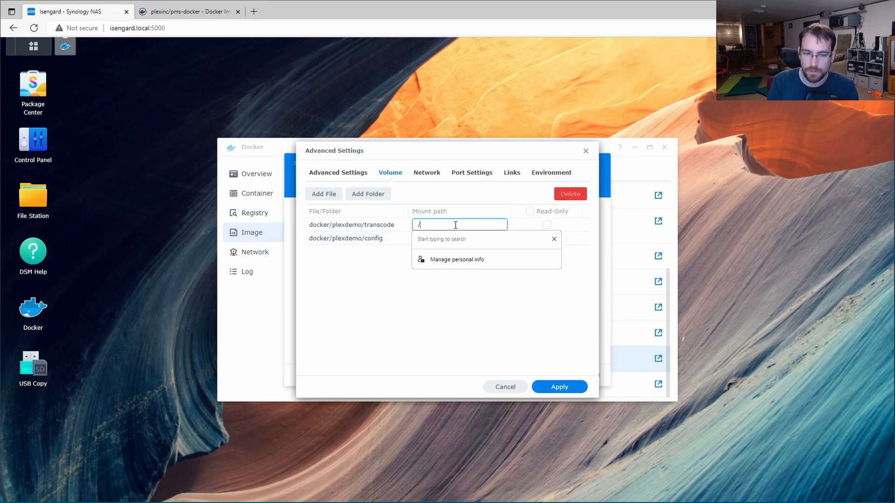
{"action": "type", "text": "transcode"}
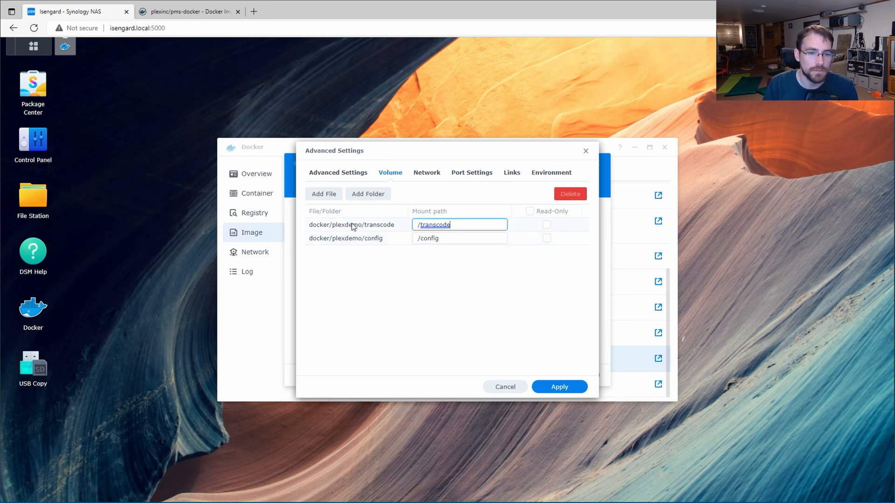
Step: Mount the Media share at /plexmedia
{"action": "left_click", "coordinate": [368, 195]}
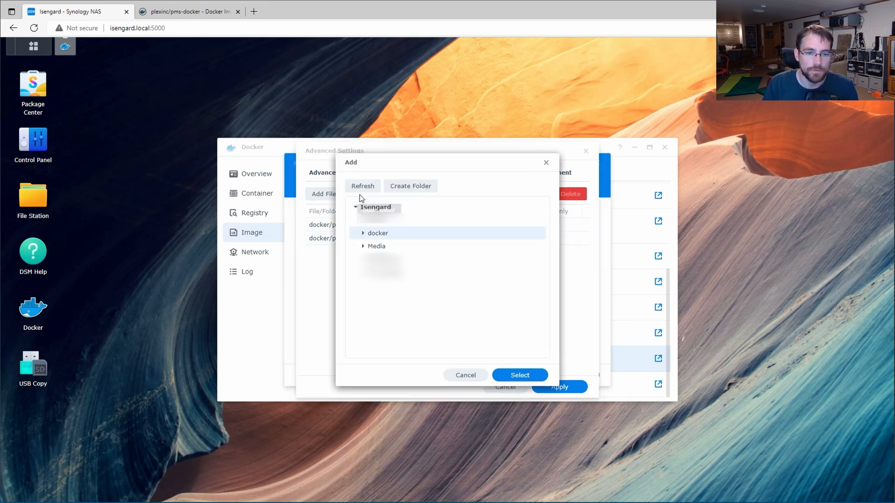
{"action": "left_click", "coordinate": [362, 246]}
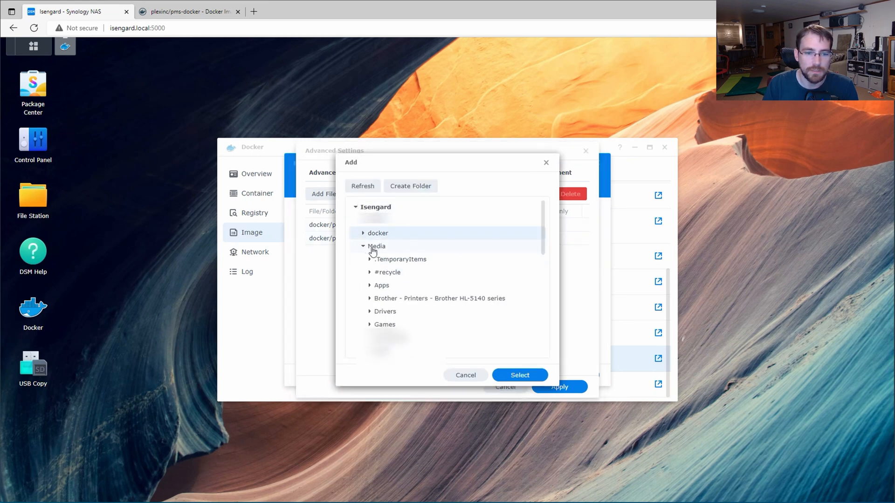
{"action": "left_click", "coordinate": [514, 377]}
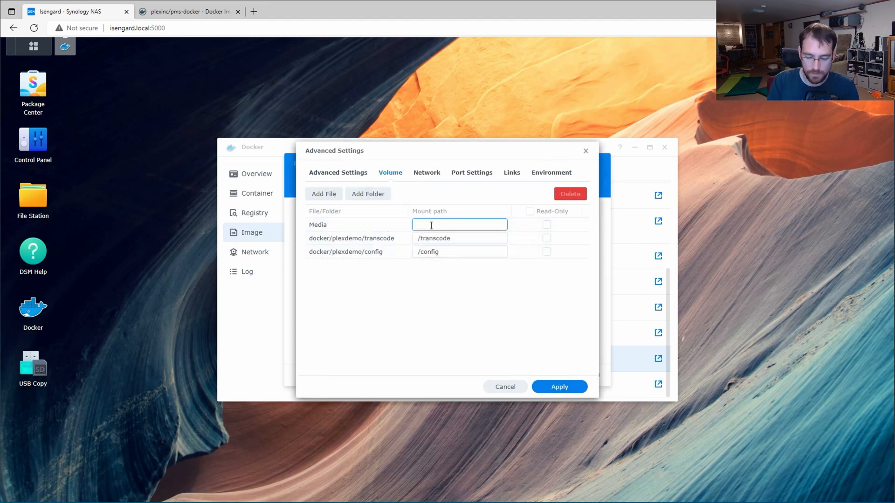
{"action": "type", "text": "/plexmedia"}
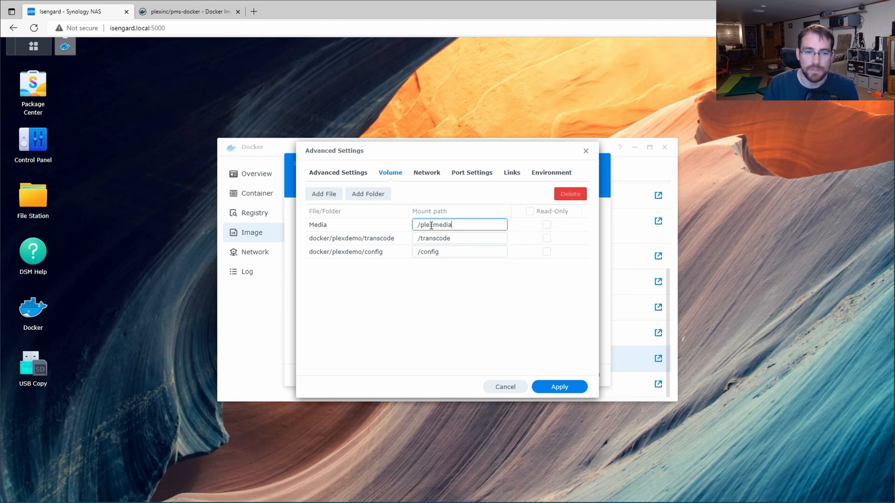
{"action": "left_click", "coordinate": [395, 283]}
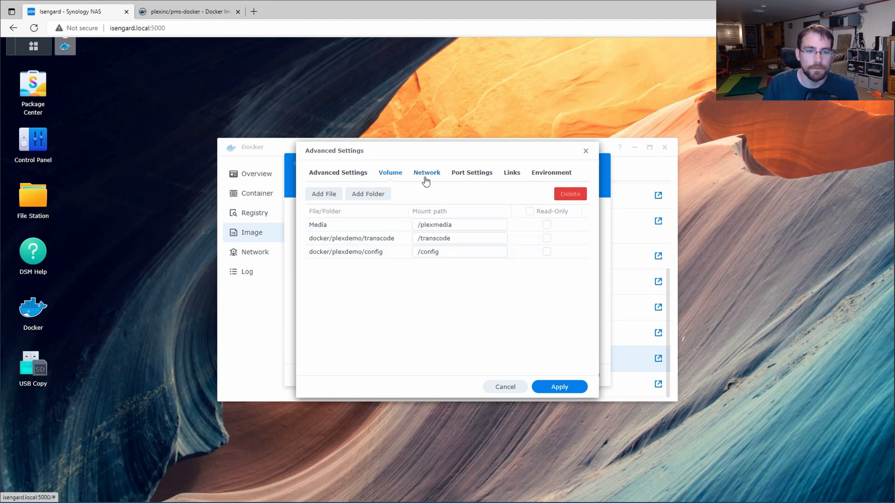
Step: Check the bridge network, then view the Port Settings with all local ports on Auto
{"action": "left_click", "coordinate": [425, 181]}
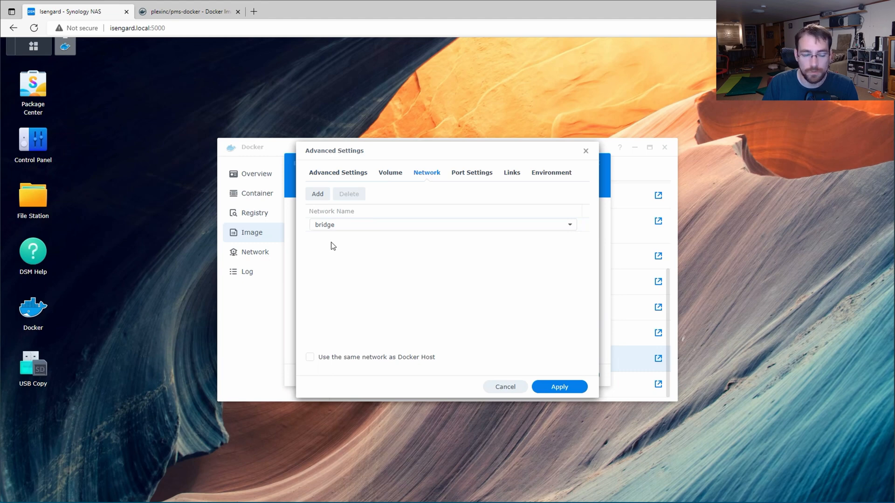
{"action": "left_click", "coordinate": [338, 229]}
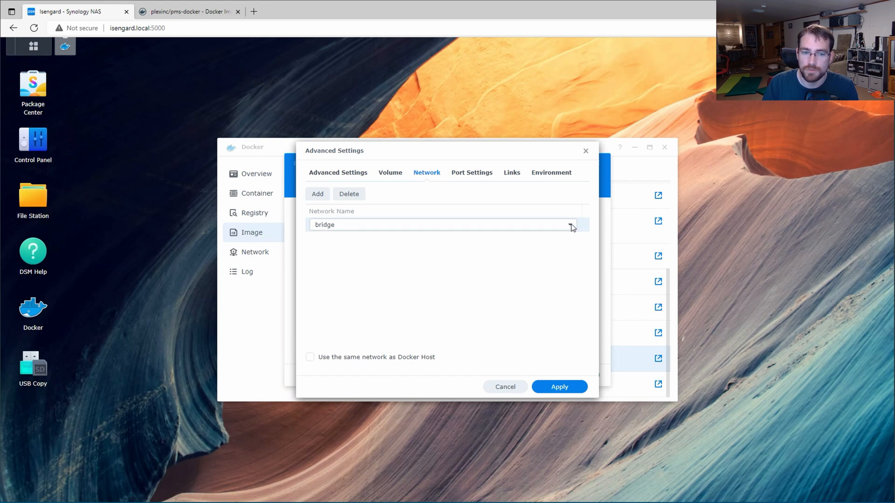
{"action": "left_click", "coordinate": [463, 177]}
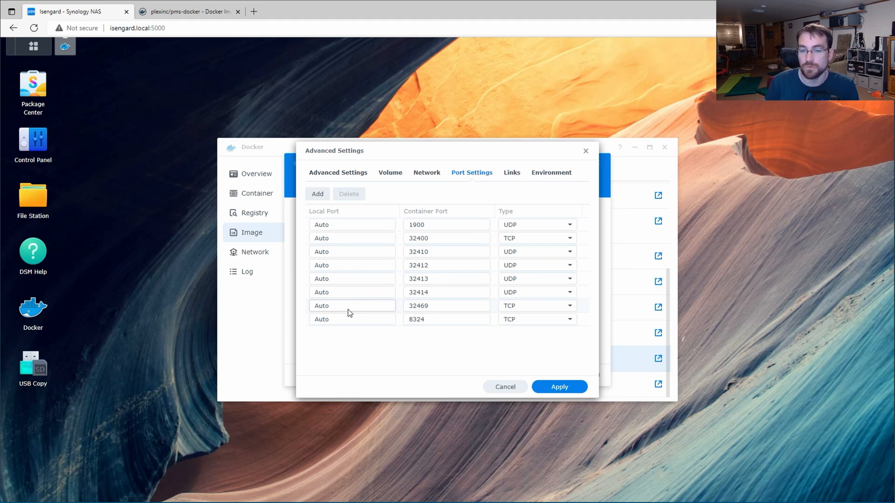
Step: Enter local ports 1900, 32400 and 32410 for the first three container ports
{"action": "left_click", "coordinate": [340, 225]}
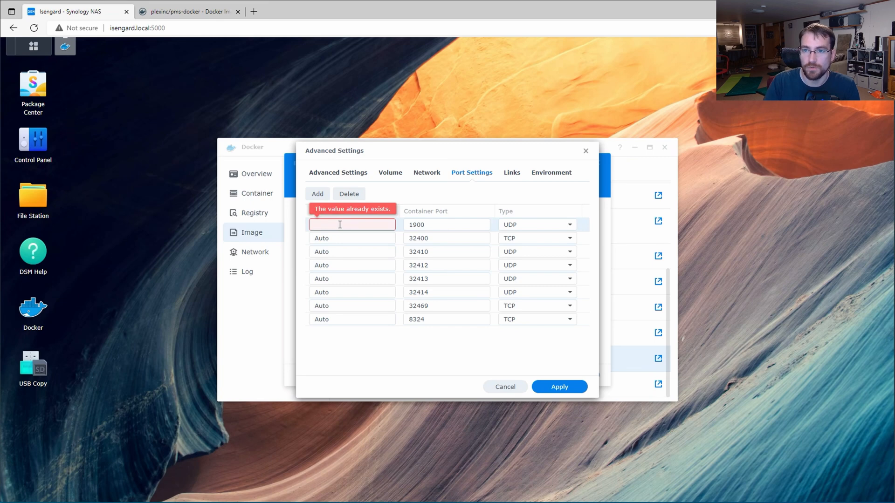
{"action": "type", "text": "19"}
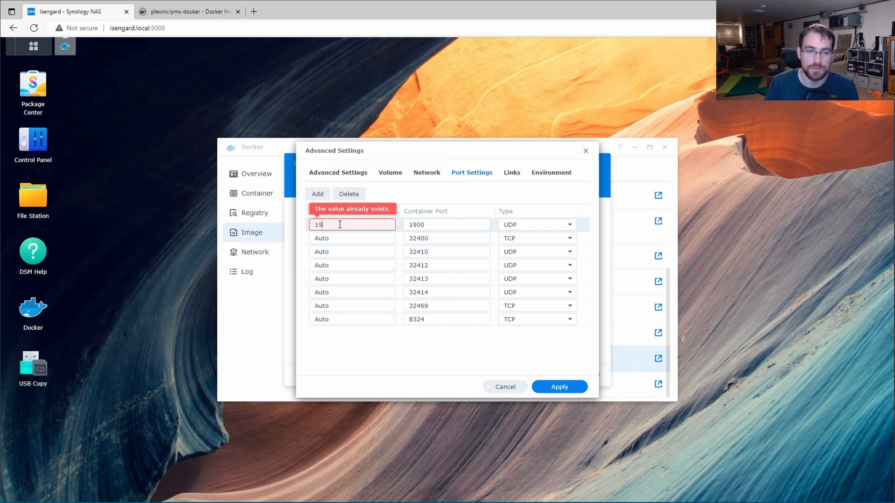
{"action": "type", "text": "200"}
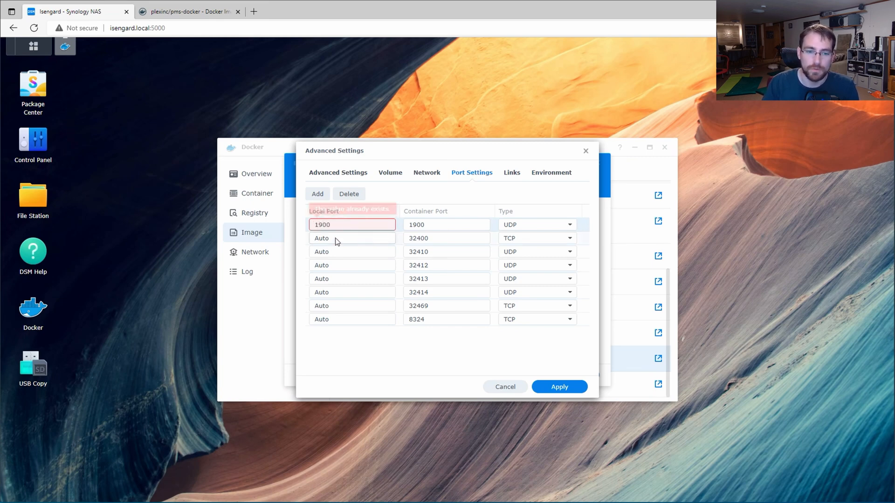
{"action": "left_click", "coordinate": [336, 239]}
{"action": "type", "text": "32400"}
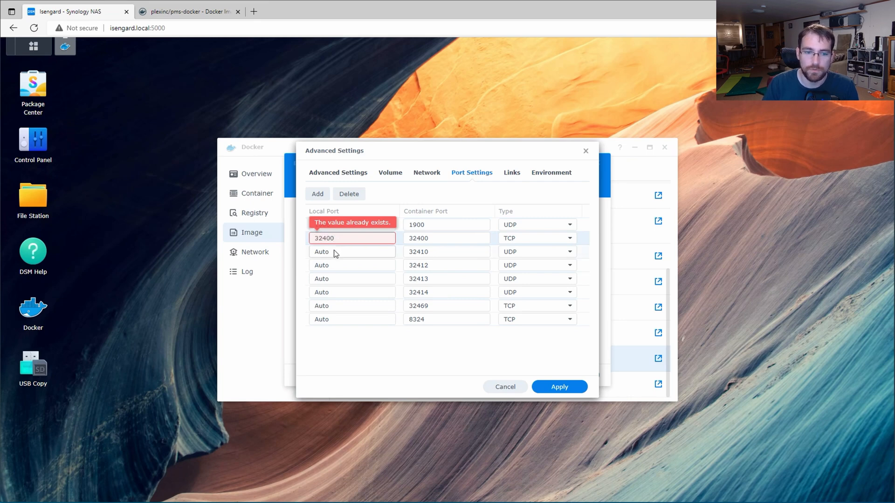
{"action": "left_click", "coordinate": [335, 252]}
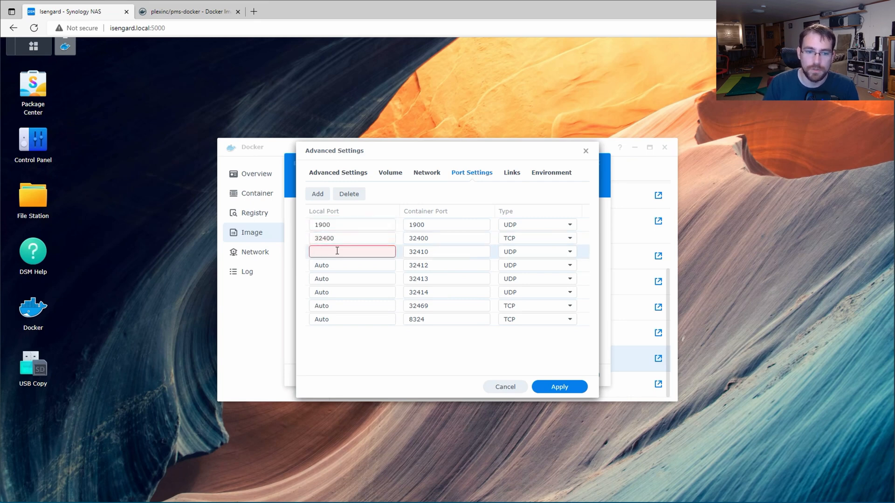
{"action": "type", "text": "32410"}
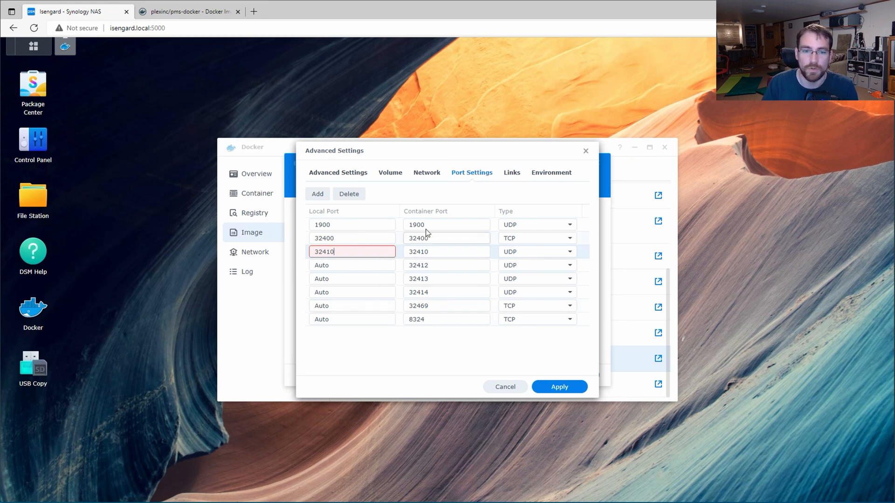
{"action": "left_click", "coordinate": [507, 176]}
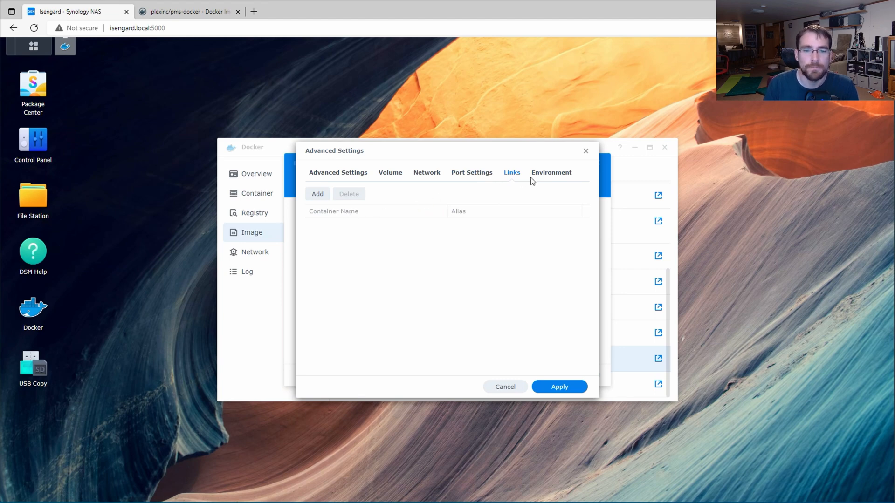
Step: Add an environment variable named TZ to the container
{"action": "left_click", "coordinate": [543, 176]}
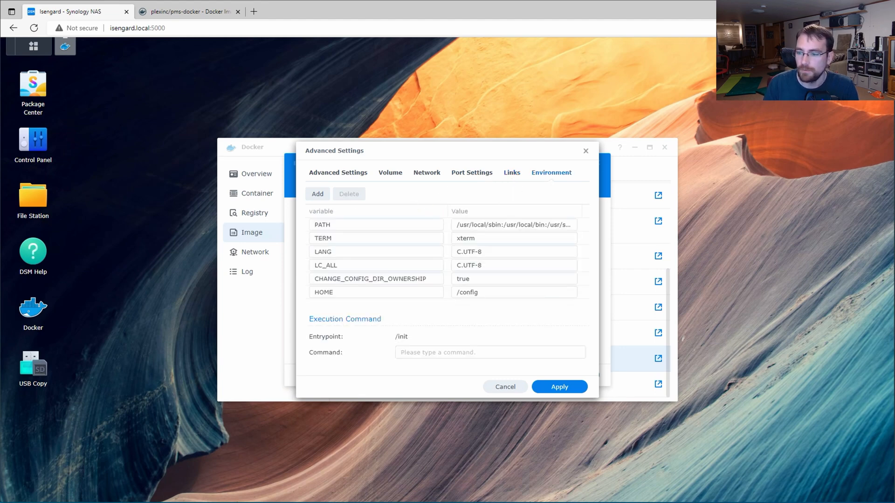
{"action": "left_click", "coordinate": [315, 199]}
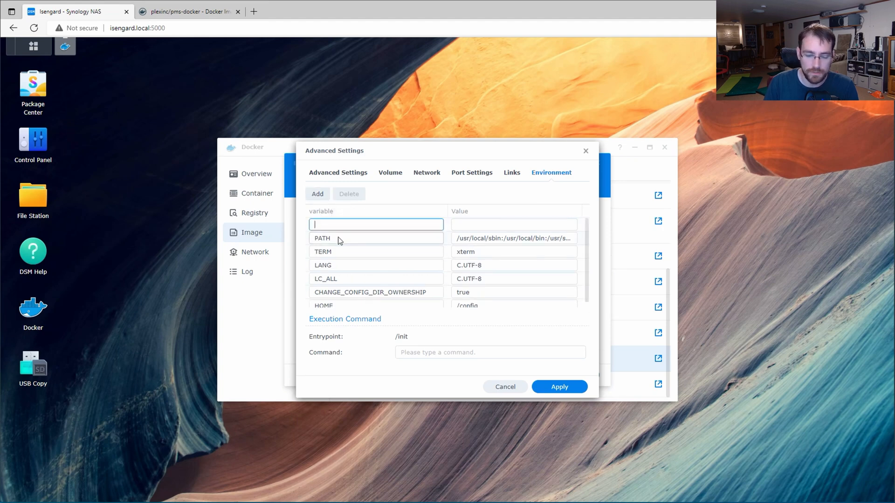
{"action": "type", "text": "TZ"}
{"action": "left_click", "coordinate": [483, 224]}
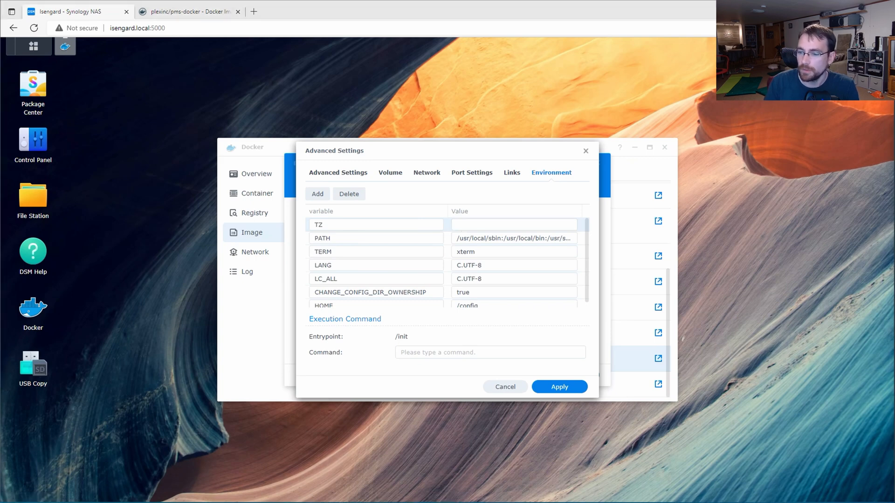
Step: Load php.net/manual/en/timezones.php in a new browser tab
{"action": "left_click", "coordinate": [256, 12]}
{"action": "type", "text": "https://www.php.net/manual/en/timezones.php"}
{"action": "key", "text": "Return"}
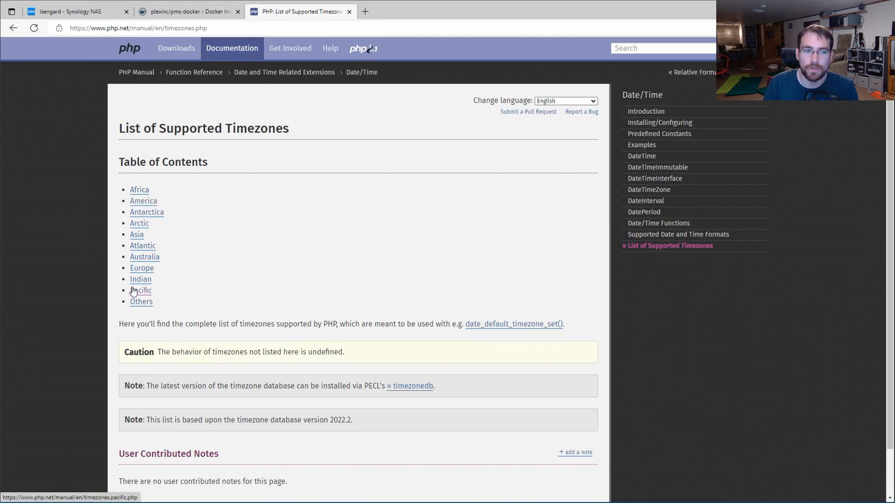
Step: Copy America/New_York from the PHP America timezone list and return to DSM
{"action": "left_click", "coordinate": [144, 202]}
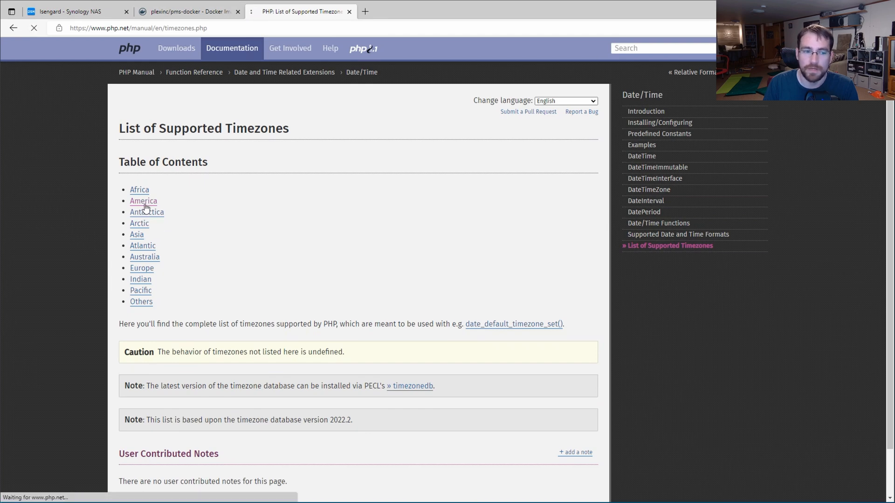
{"action": "scroll", "coordinate": [233, 242], "scroll_direction": "down", "scroll_amount": 5}
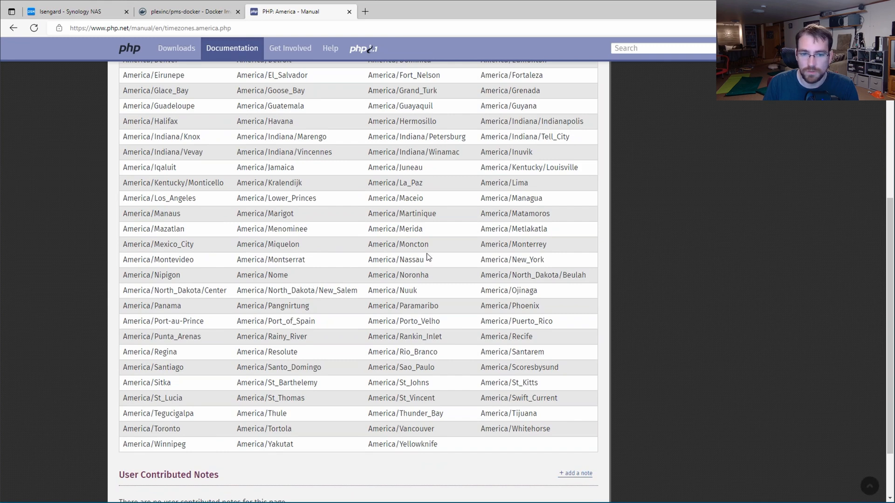
{"action": "left_click_drag", "start_coordinate": [554, 266], "coordinate": [480, 261]}
{"action": "key", "text": "ctrl+c"}
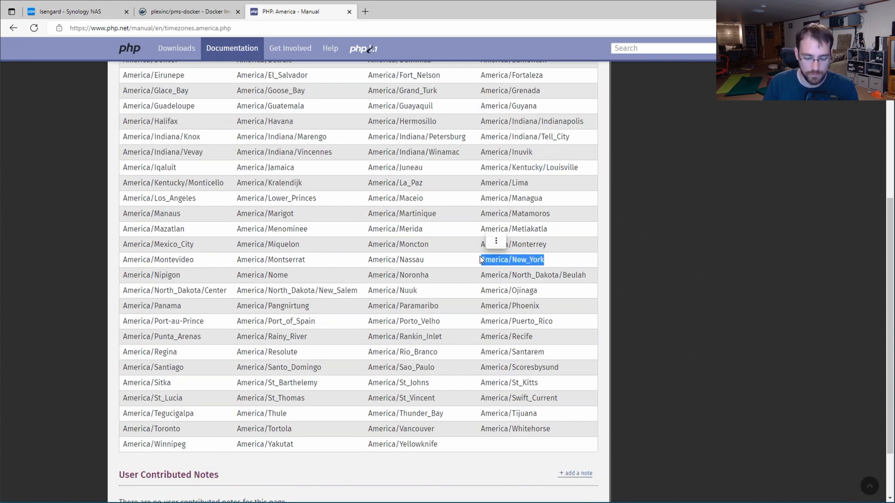
{"action": "left_click", "coordinate": [70, 12]}
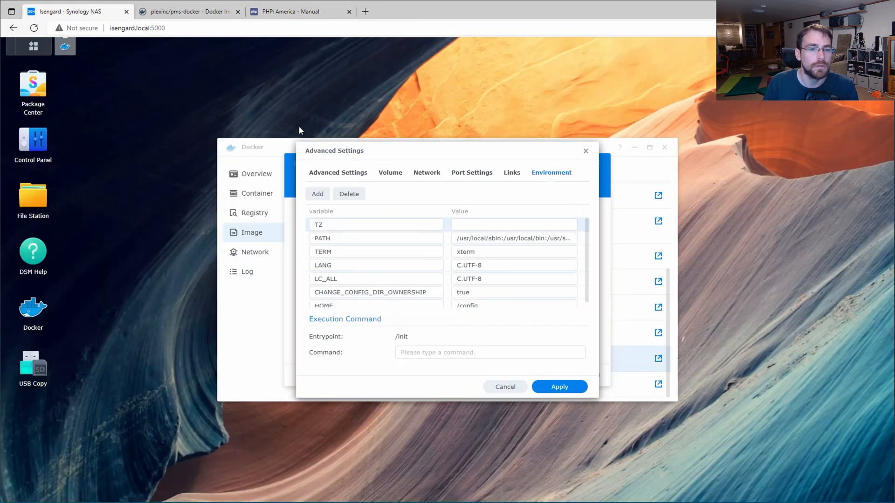
Step: Set TZ to America/New_York and add ADVERTISE_IP with the server's URL on port 32400
{"action": "left_click", "coordinate": [481, 225]}
{"action": "key", "text": "ctrl+v"}
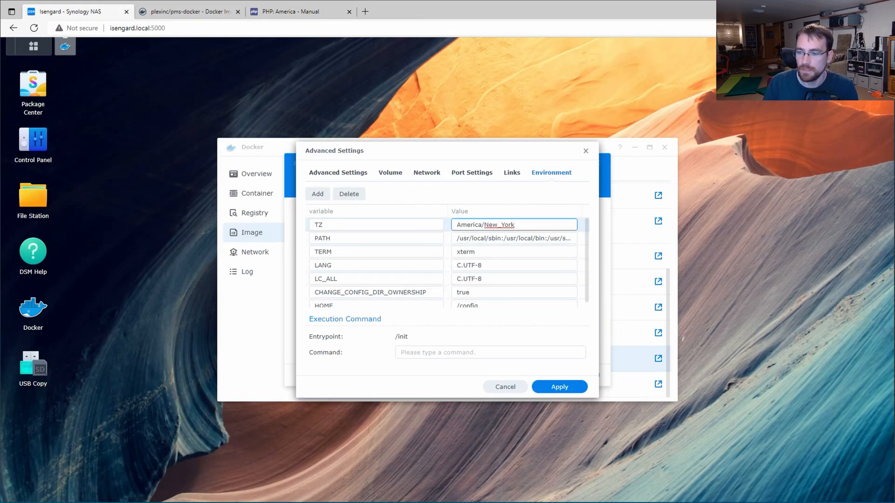
{"action": "left_click", "coordinate": [322, 196]}
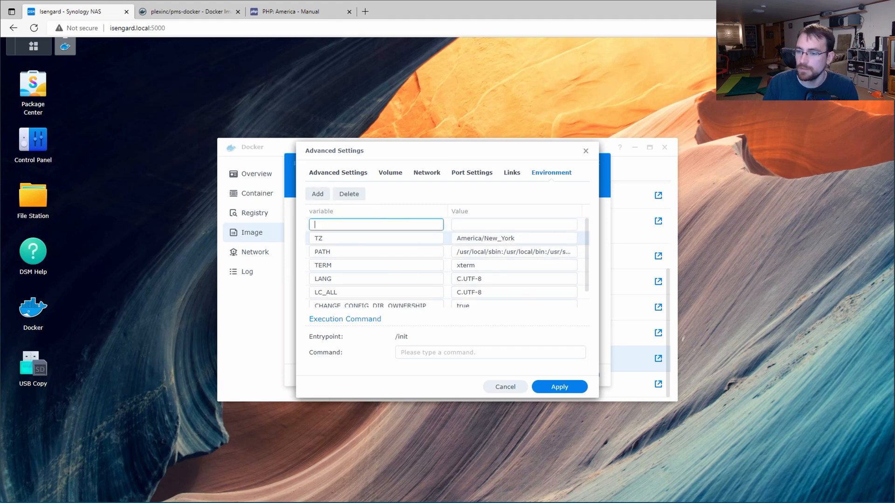
{"action": "key", "text": "alt+Tab"}
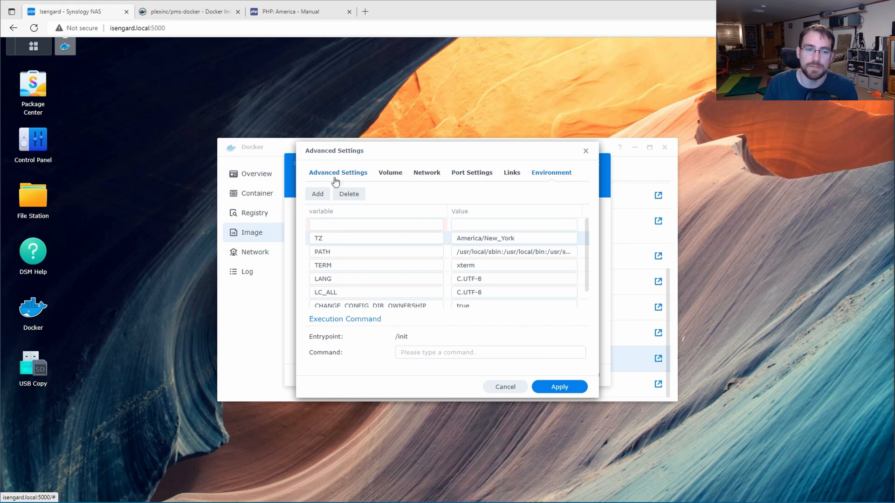
{"action": "left_click", "coordinate": [345, 226]}
{"action": "type", "text": "ADVERTISE_IP"}
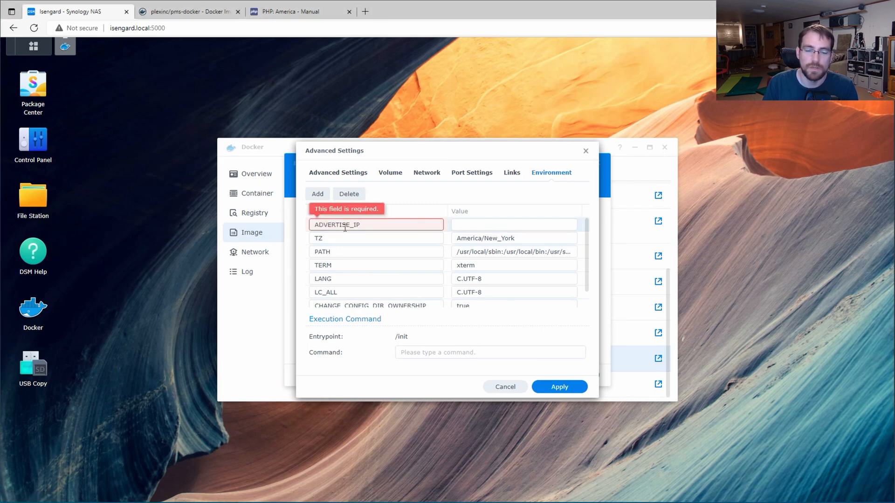
{"action": "left_click", "coordinate": [487, 226]}
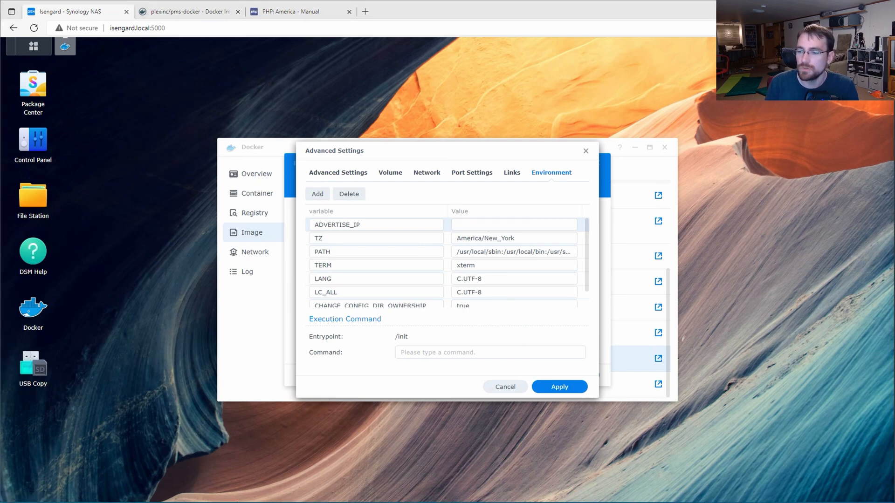
{"action": "left_click", "coordinate": [474, 224]}
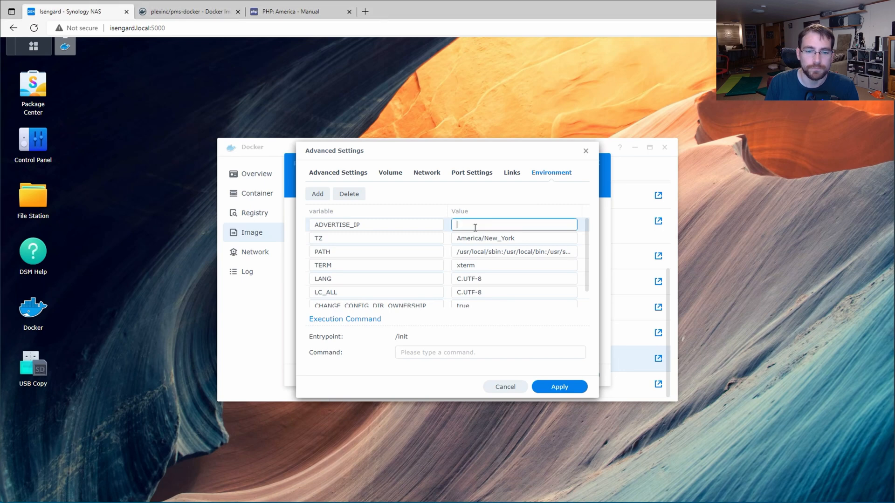
{"action": "key", "text": "ctrl+v"}
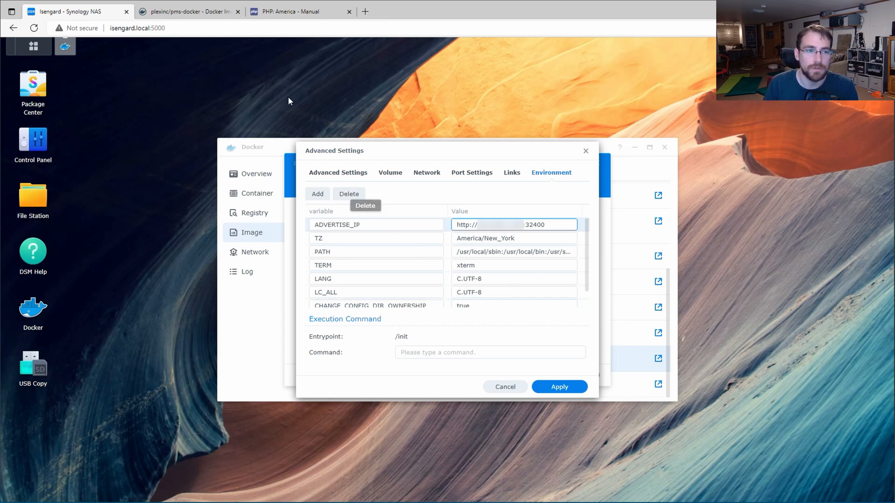
Step: Check the Plex image's Docker Hub documentation, then apply the advanced settings and continue
{"action": "left_click", "coordinate": [178, 12]}
{"action": "scroll", "coordinate": [280, 260], "scroll_direction": "down", "scroll_amount": 7}
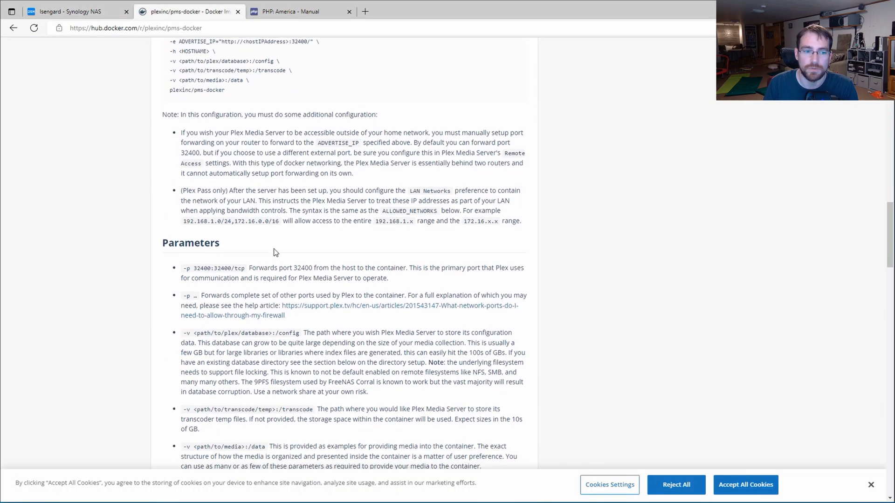
{"action": "scroll", "coordinate": [269, 249], "scroll_direction": "up", "scroll_amount": 2}
{"action": "left_click", "coordinate": [96, 16]}
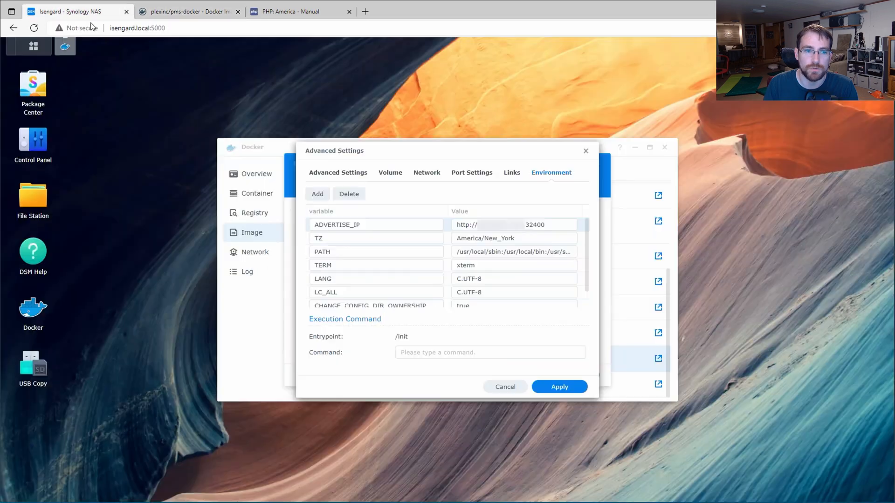
{"action": "left_click", "coordinate": [558, 389]}
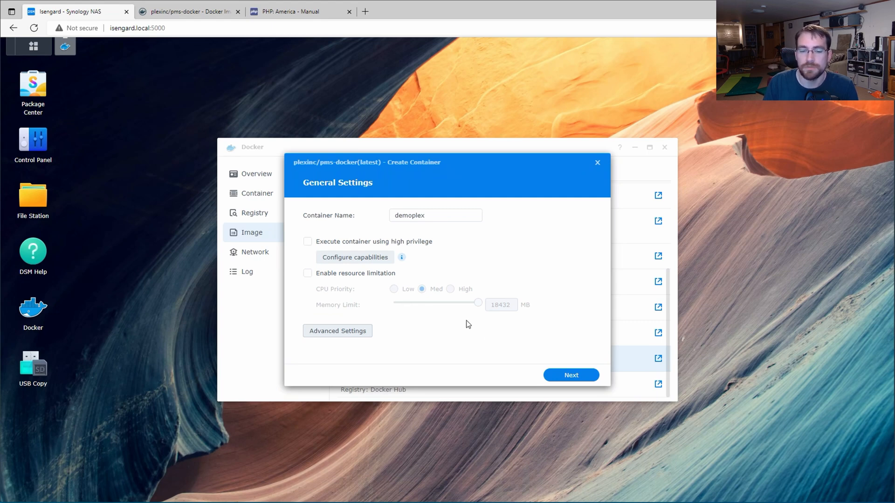
{"action": "left_click", "coordinate": [577, 378]}
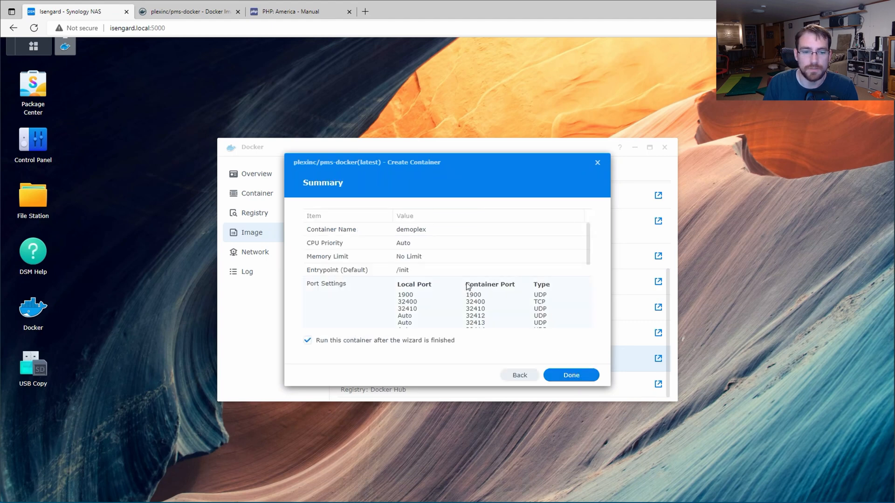
Step: Attempt to create demoplex and dismiss the conflict on local ports 1900, 32400 and 32410
{"action": "left_click_drag", "start_coordinate": [589, 254], "coordinate": [593, 320]}
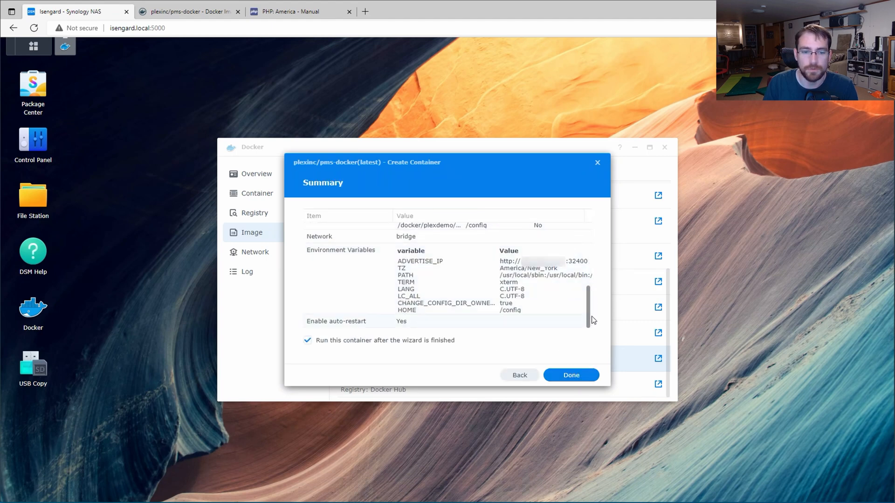
{"action": "left_click", "coordinate": [563, 375]}
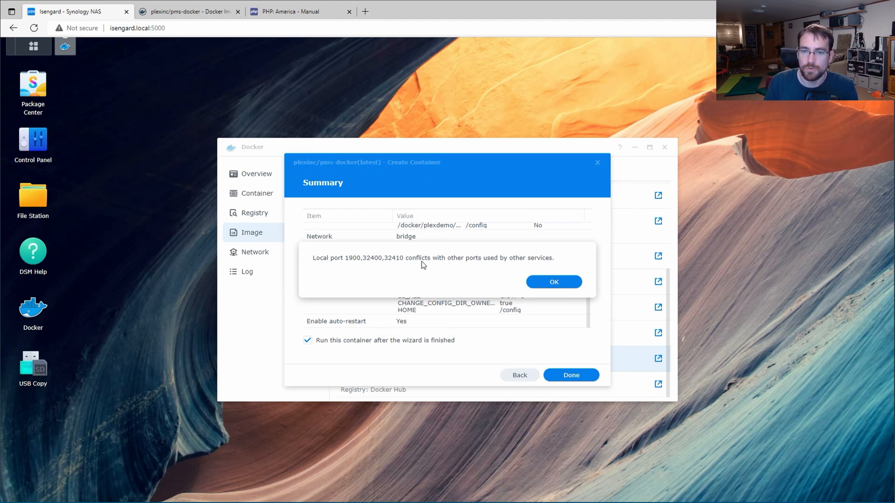
{"action": "left_click", "coordinate": [551, 281]}
{"action": "left_click", "coordinate": [586, 152]}
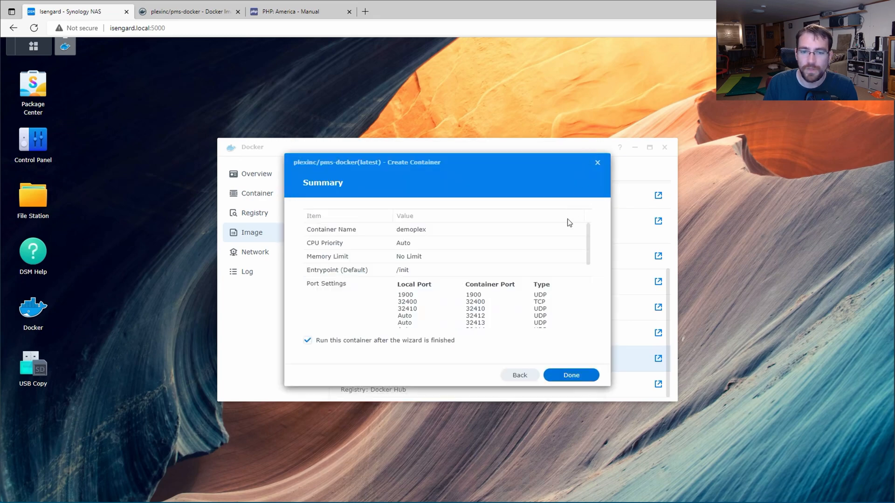
Step: Cancel the container wizard and confirm on Intel ARK that the Celeron J4025 supports Quick Sync Video
{"action": "left_click", "coordinate": [600, 164]}
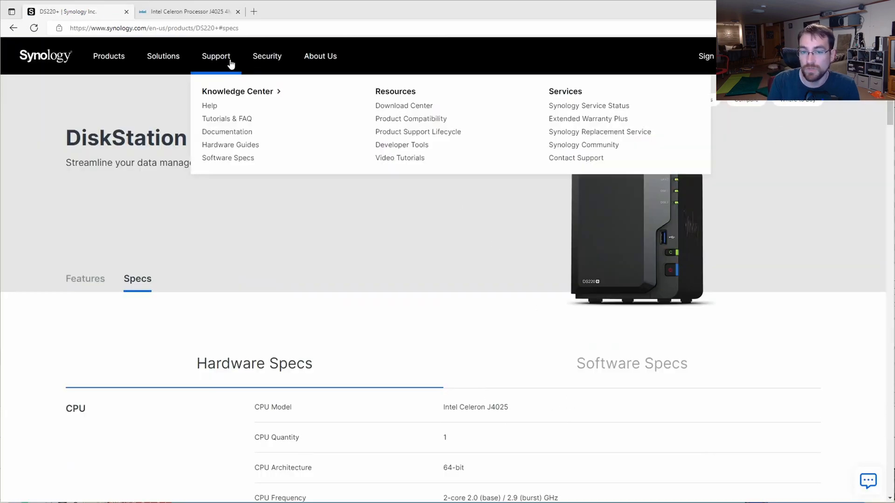
{"action": "left_click", "coordinate": [190, 14]}
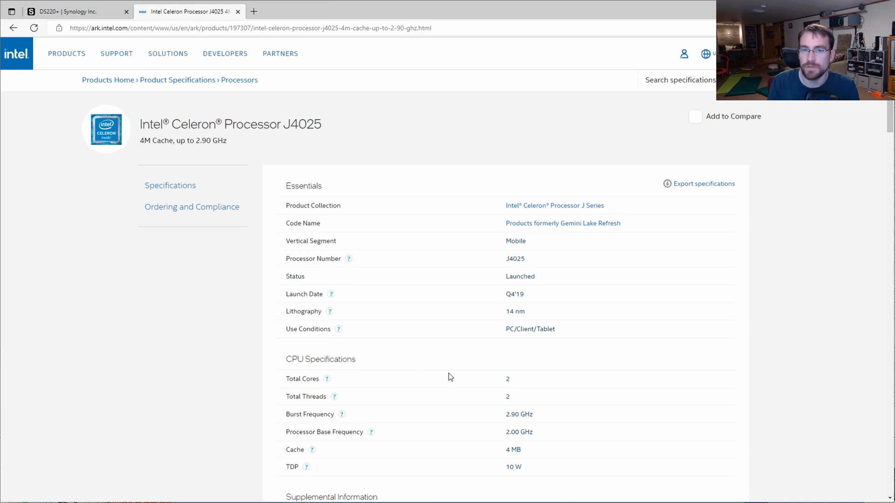
{"action": "scroll", "coordinate": [455, 376], "scroll_direction": "down", "scroll_amount": 5}
{"action": "scroll", "coordinate": [457, 378], "scroll_direction": "down", "scroll_amount": 6}
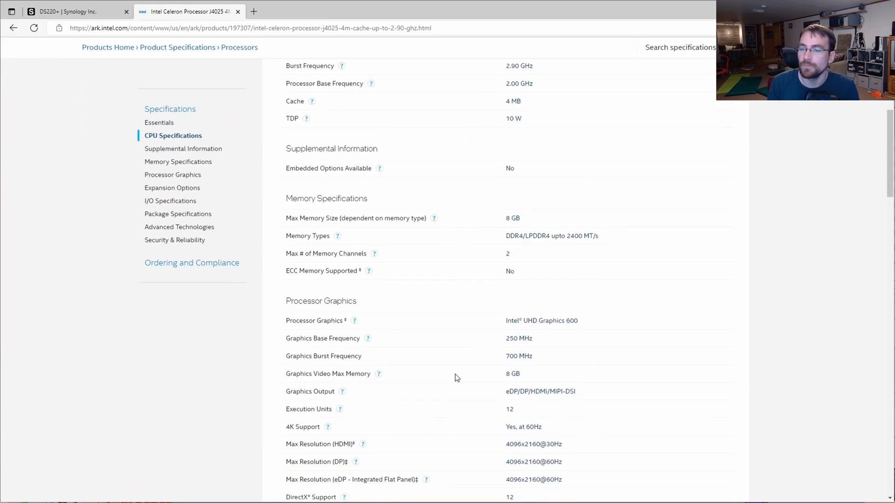
{"action": "left_click_drag", "start_coordinate": [518, 325], "coordinate": [277, 325]}
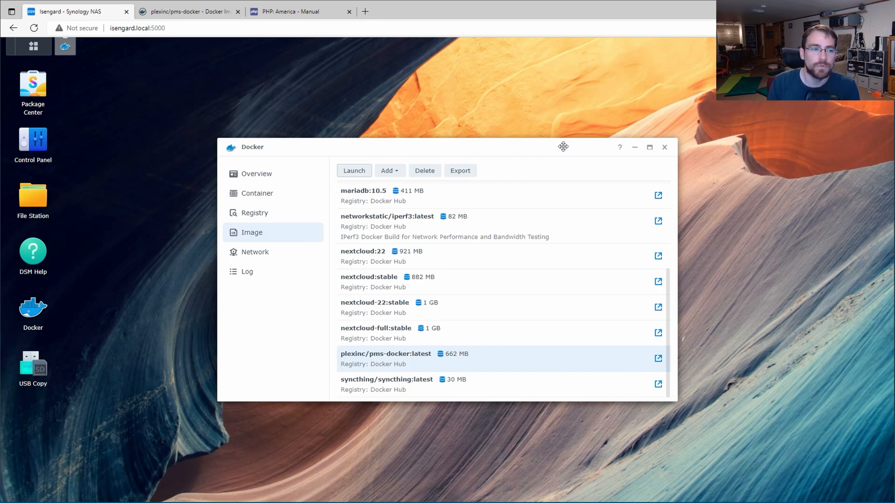
Step: Close Docker and verify in Control Panel's Terminal & SNMP that SSH is enabled on port 22
{"action": "left_click", "coordinate": [664, 148]}
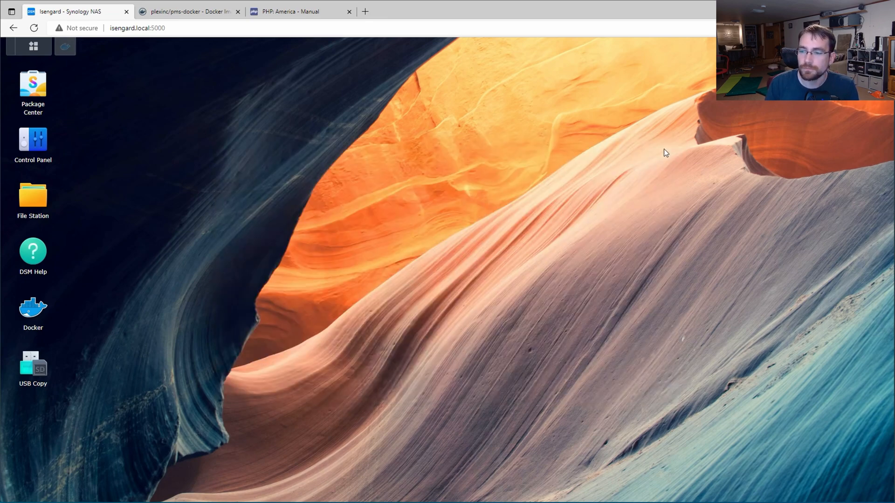
{"action": "left_click", "coordinate": [47, 153]}
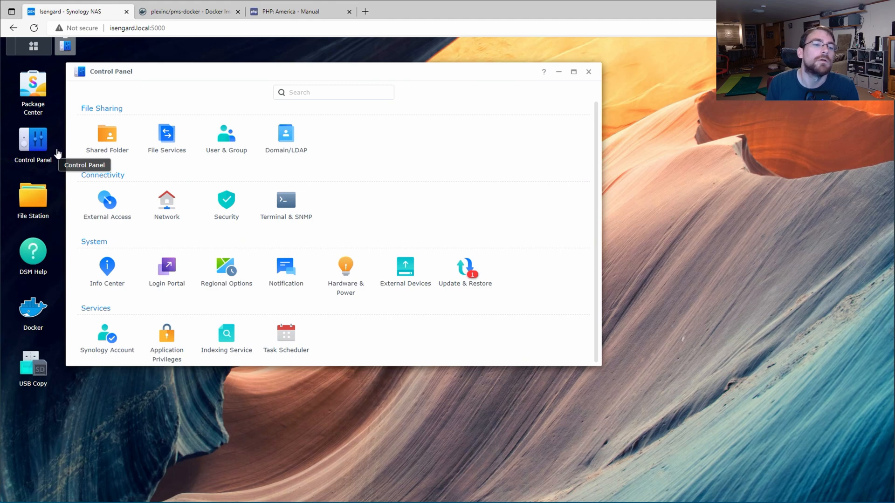
{"action": "left_click", "coordinate": [291, 209]}
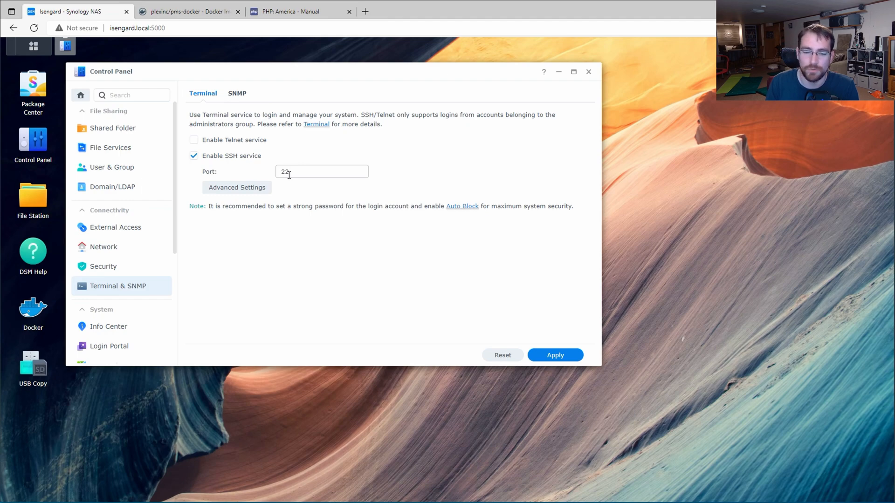
{"action": "left_click", "coordinate": [589, 73]}
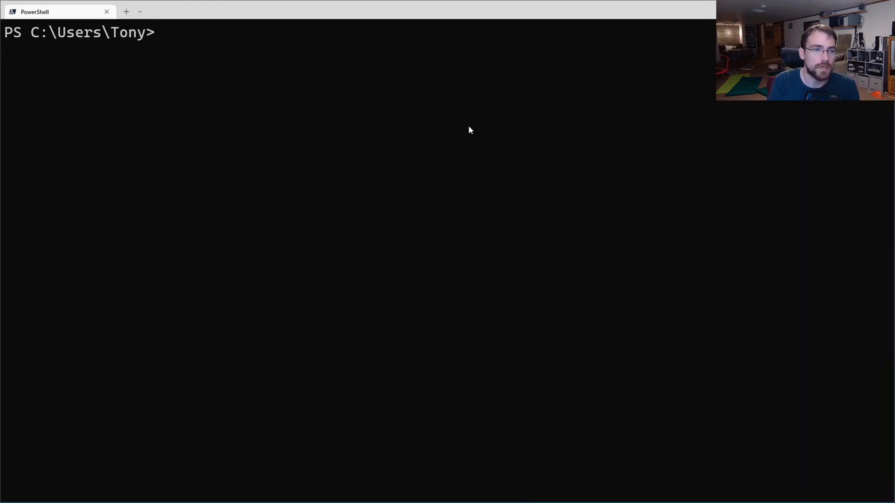
Step: Run ssh isengard.local and enter the account password to log in
{"action": "type", "text": "ssh isengar"}
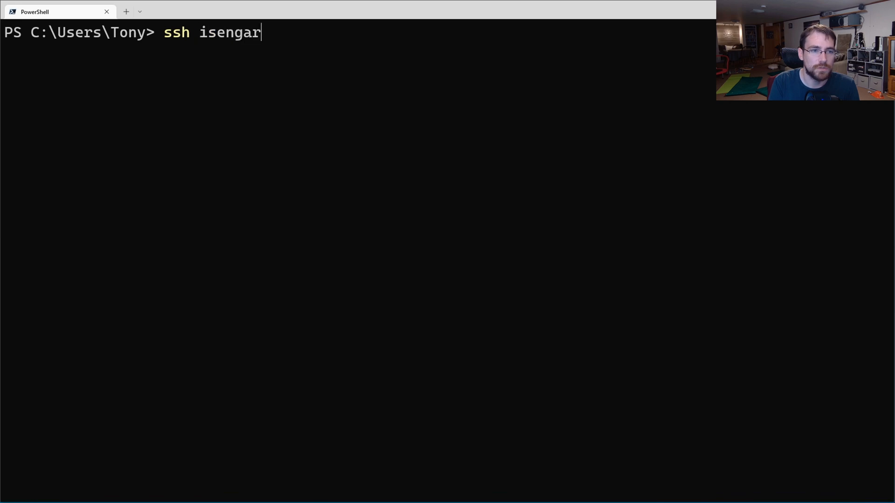
{"action": "type", "text": "d.local"}
{"action": "key", "text": "Return"}
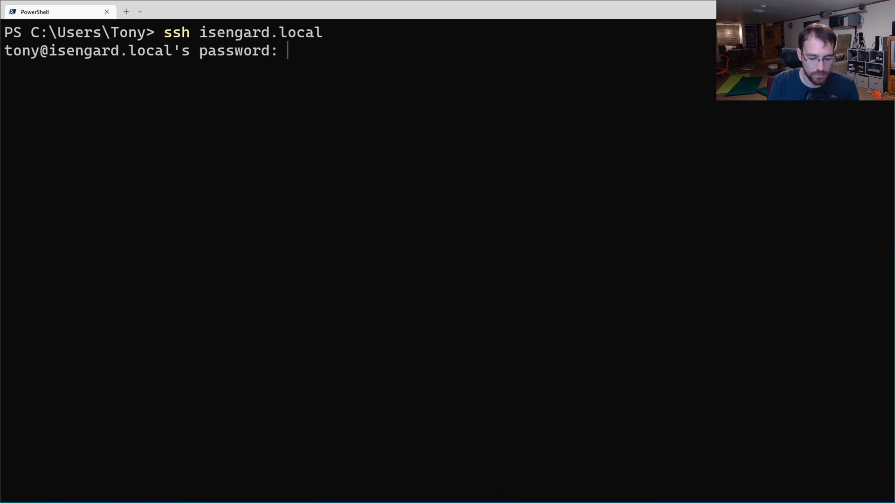
{"action": "key", "text": "Return"}
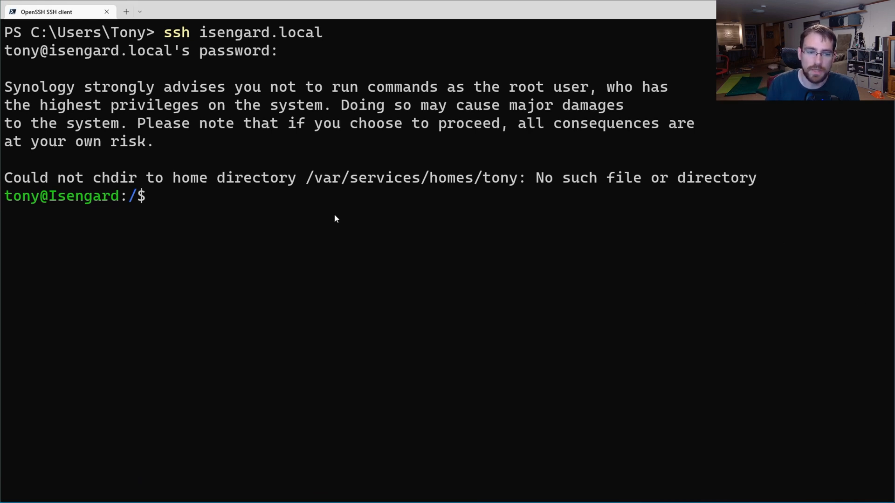
Step: Run sudo chmod a+wr /dev/dri/* and enter the administrator password
{"action": "type", "text": "sudo chmod a+wr /dev/dri/*"}
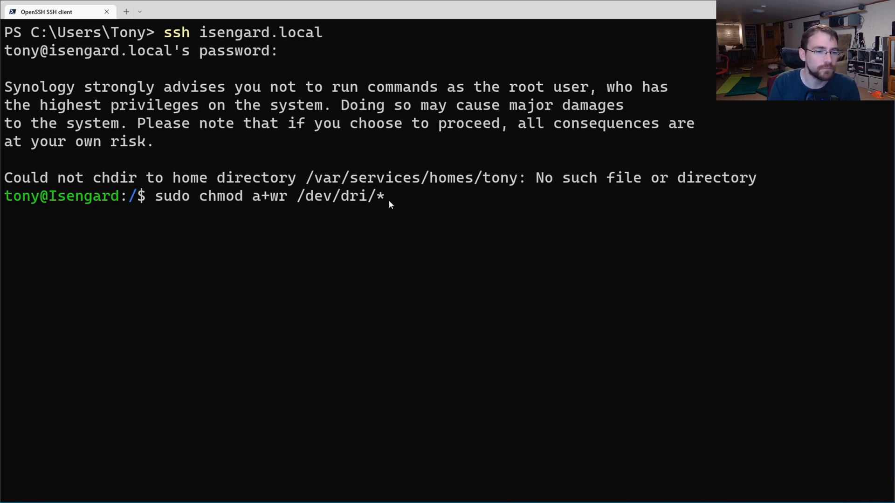
{"action": "key", "text": "Return"}
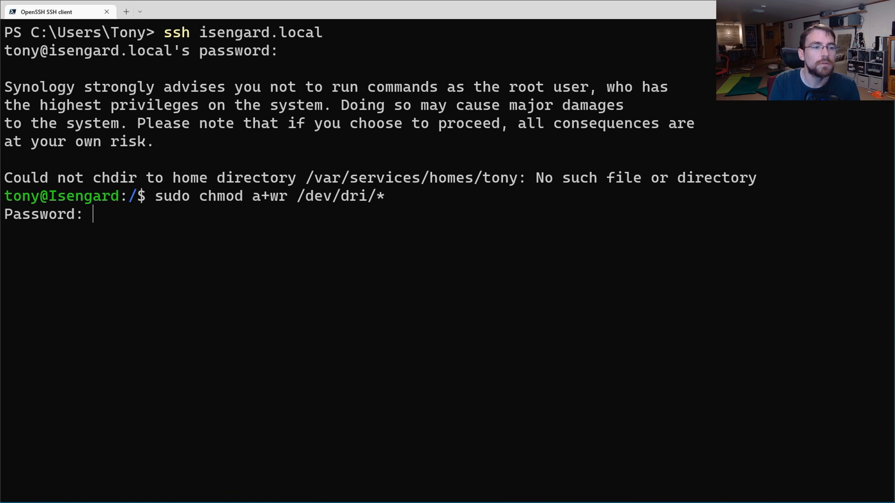
{"action": "key", "text": "Return"}
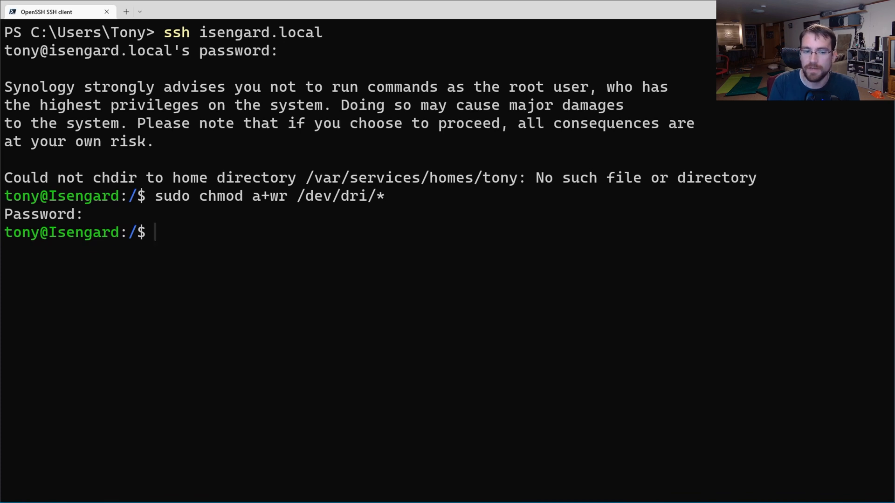
Step: List /dev/dri with ls -l to confirm card0 and renderD128 show rw-rw-rw-
{"action": "type", "text": "ls "}
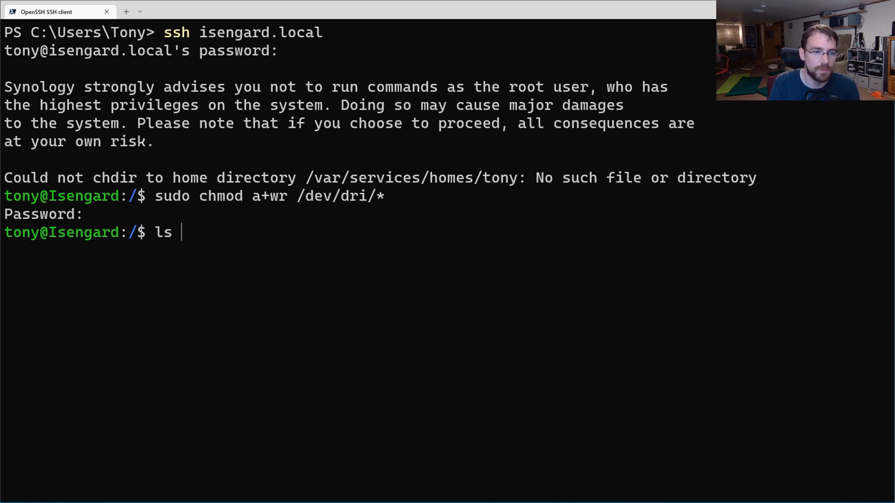
{"action": "type", "text": "-l /dev/dri"}
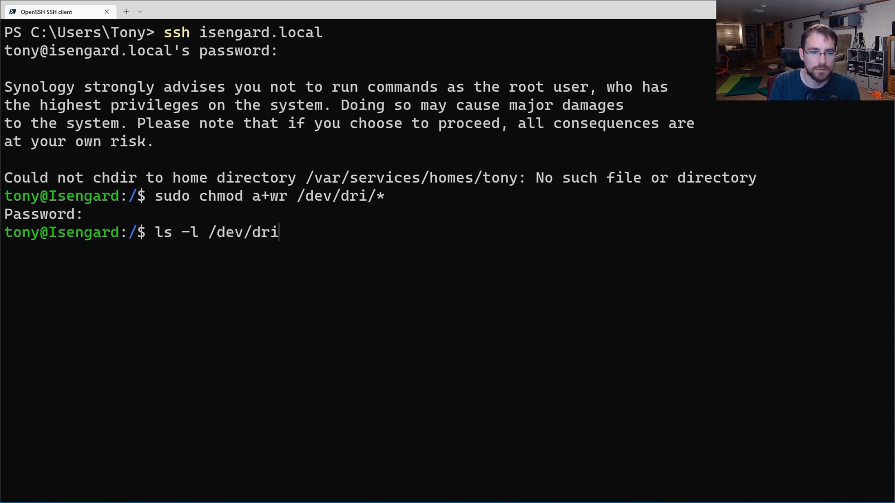
{"action": "key", "text": "Return"}
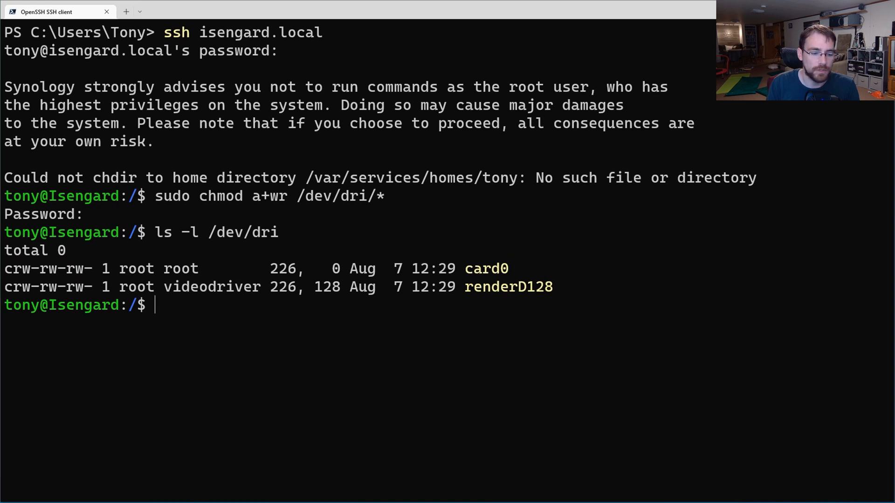
{"action": "key", "text": "alt+Tab"}
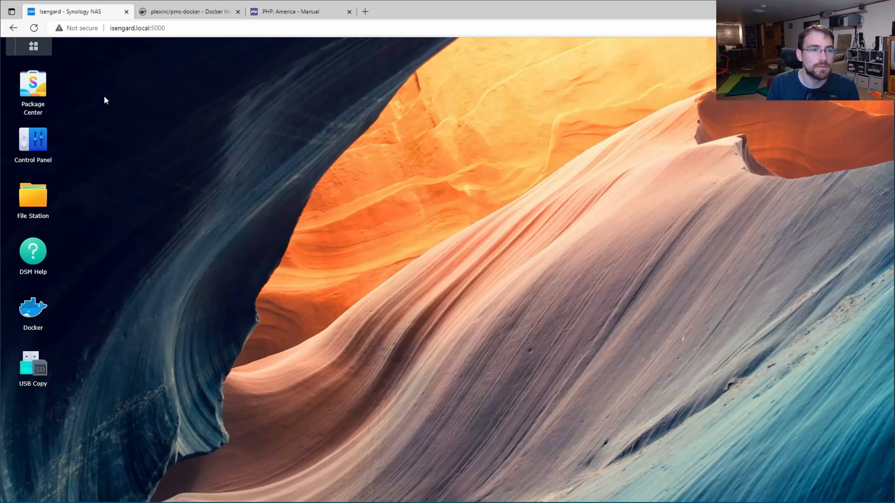
Step: Copy the docker pull plexinc/pms-docker command from the Docker Hub page
{"action": "left_click", "coordinate": [194, 11]}
{"action": "scroll", "coordinate": [230, 207], "scroll_direction": "up", "scroll_amount": 20}
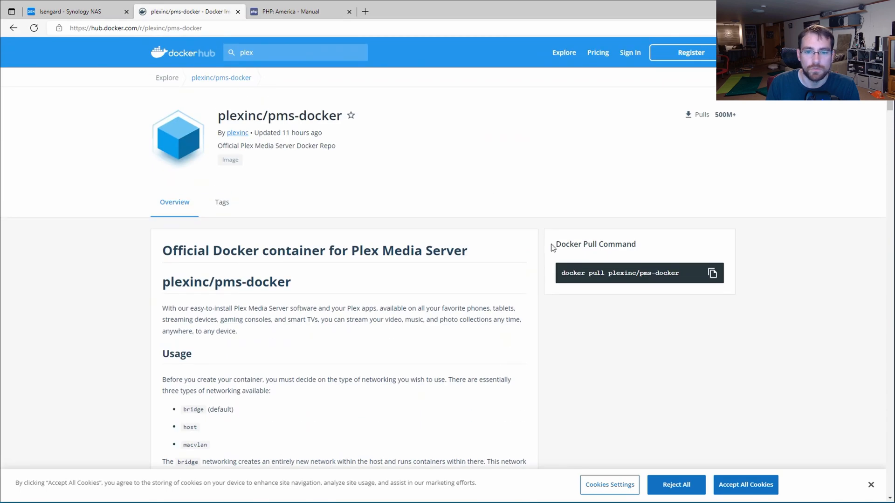
{"action": "left_click", "coordinate": [711, 273]}
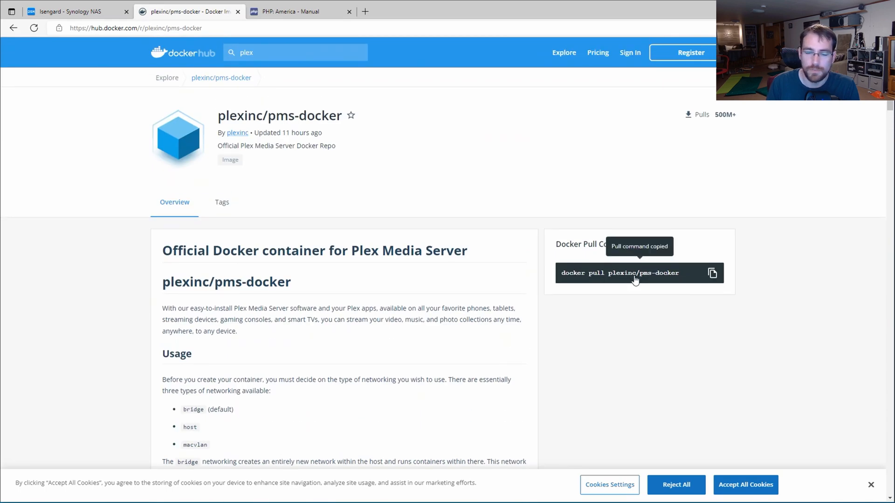
{"action": "key", "text": "alt+Tab"}
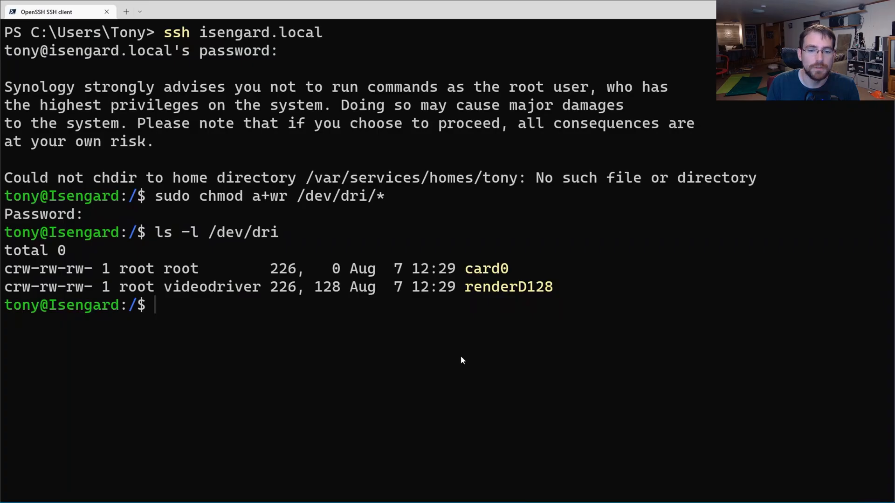
Step: Paste the pull command at the prompt, prefix it with sudo, then erase the line
{"action": "key", "text": "ctrl+v"}
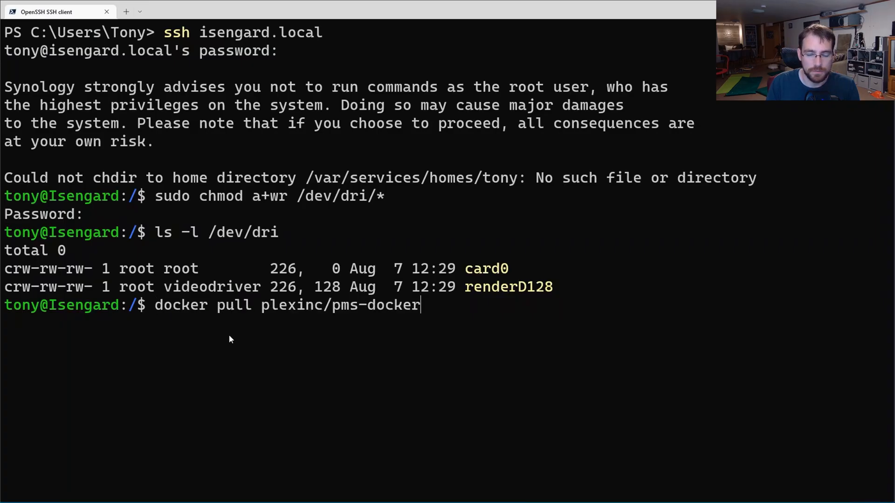
{"action": "key", "text": "Left"}
{"action": "key", "text": "Left"}
{"action": "key", "text": "Left"}
{"action": "key", "text": "Left"}
{"action": "key", "text": "Left"}
{"action": "key", "text": "Left"}
{"action": "key", "text": "Left"}
{"action": "key", "text": "Left"}
{"action": "key", "text": "Left"}
{"action": "key", "text": "Left"}
{"action": "key", "text": "Left"}
{"action": "key", "text": "Left"}
{"action": "key", "text": "Left"}
{"action": "key", "text": "Left"}
{"action": "key", "text": "Left"}
{"action": "key", "text": "Left"}
{"action": "key", "text": "Left"}
{"action": "key", "text": "Left"}
{"action": "key", "text": "Left"}
{"action": "key", "text": "Left"}
{"action": "key", "text": "Left"}
{"action": "key", "text": "Left"}
{"action": "key", "text": "Left"}
{"action": "key", "text": "Left"}
{"action": "key", "text": "Left"}
{"action": "key", "text": "Left"}
{"action": "key", "text": "Left"}
{"action": "key", "text": "Left"}
{"action": "key", "text": "Left"}
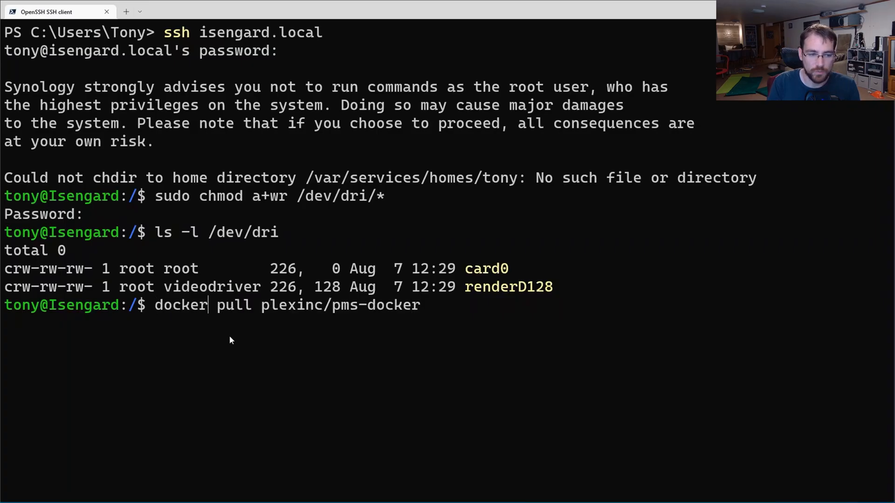
{"action": "type", "text": "sudo"}
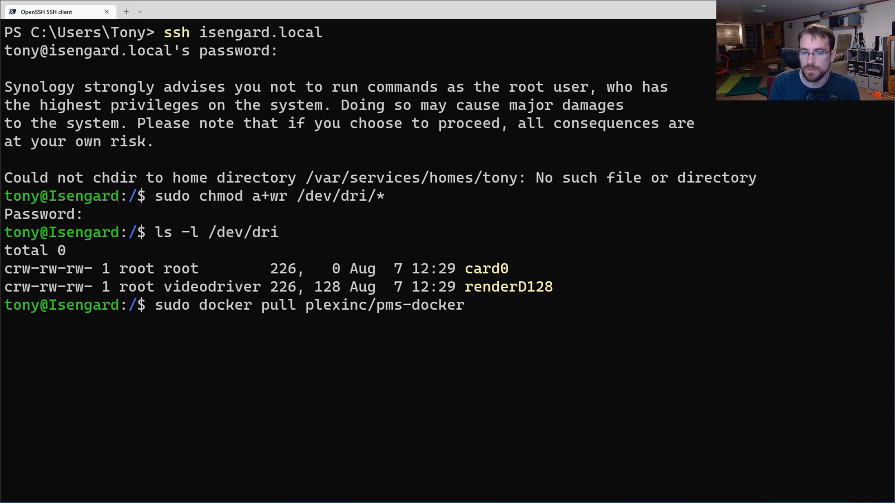
{"action": "key", "text": "End"}
{"action": "key", "text": "BackSpace"}
{"action": "key", "text": "BackSpace"}
{"action": "key", "text": "BackSpace"}
{"action": "key", "text": "BackSpace"}
{"action": "key", "text": "BackSpace"}
{"action": "key", "text": "BackSpace"}
{"action": "key", "text": "BackSpace"}
{"action": "key", "text": "BackSpace"}
{"action": "key", "text": "BackSpace"}
{"action": "key", "text": "BackSpace"}
{"action": "key", "text": "BackSpace"}
{"action": "key", "text": "BackSpace"}
{"action": "key", "text": "BackSpace"}
{"action": "key", "text": "BackSpace"}
{"action": "key", "text": "BackSpace"}
{"action": "key", "text": "BackSpace"}
{"action": "key", "text": "BackSpace"}
{"action": "key", "text": "BackSpace"}
{"action": "key", "text": "BackSpace"}
{"action": "key", "text": "BackSpace"}
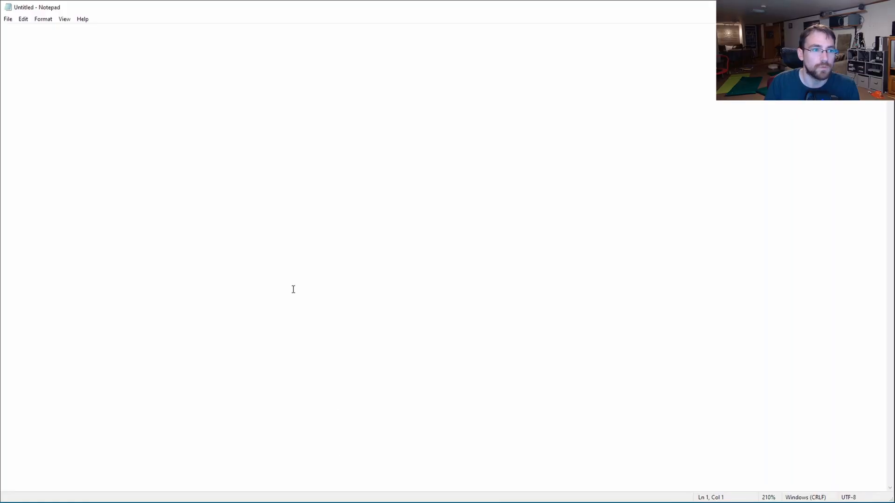
Step: Paste the docker run command, rename the container plex-docker-demo, fix the port and hostname PlexDockerDemo
{"action": "key", "text": "ctrl+v"}
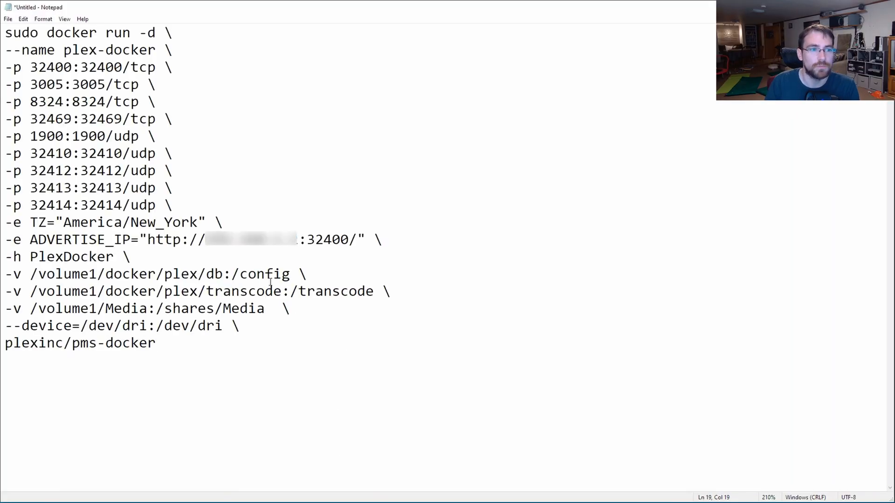
{"action": "left_click", "coordinate": [155, 50]}
{"action": "type", "text": "-demo"}
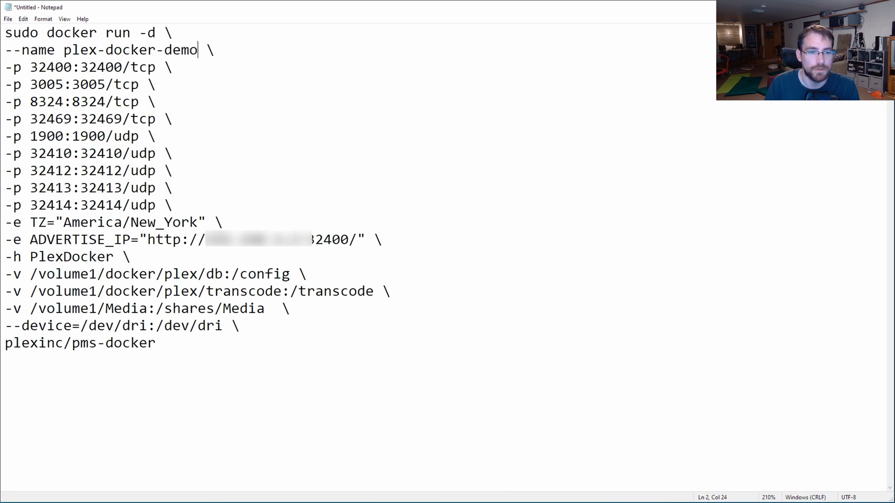
{"action": "left_click", "coordinate": [298, 240]}
{"action": "type", "text": ":3"}
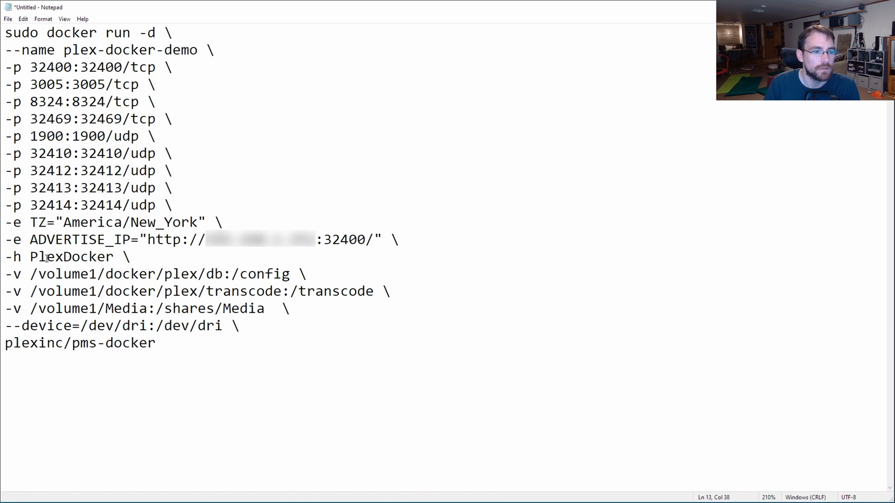
{"action": "left_click", "coordinate": [115, 257]}
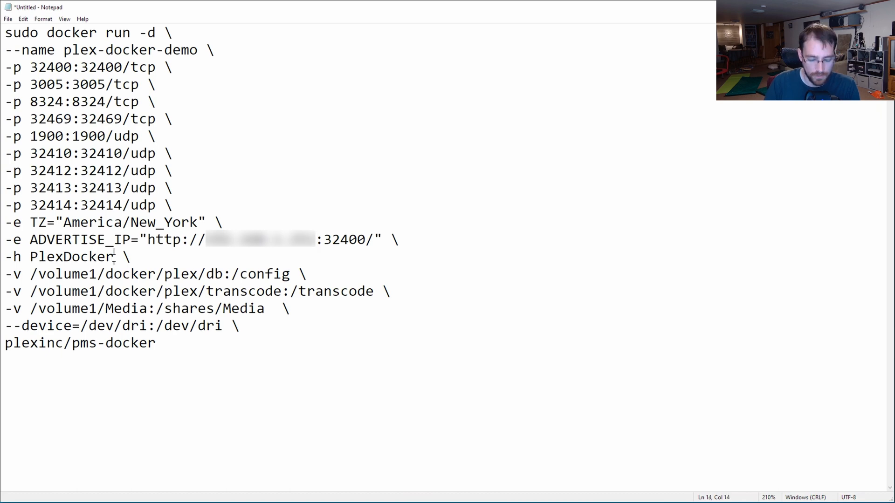
{"action": "type", "text": "Demo"}
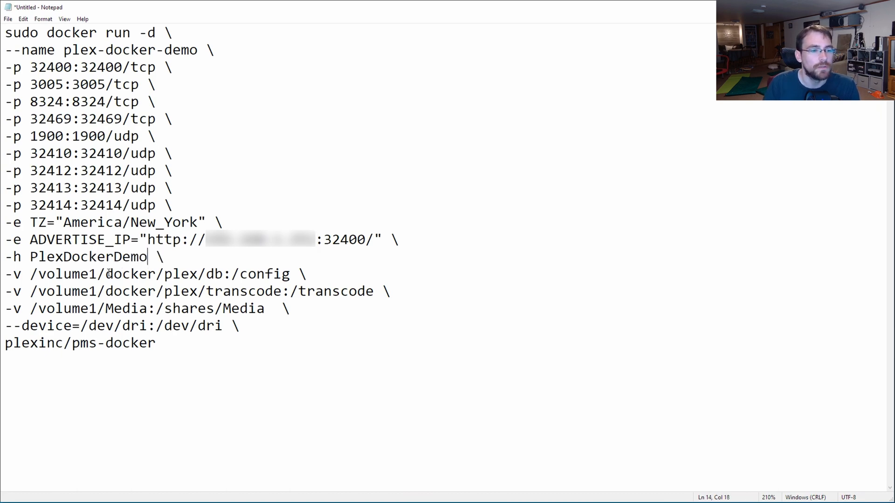
Step: Change the volumes to plexdemo/config and plexdemo/transcode, and map media to /plexmedia
{"action": "left_click", "coordinate": [198, 274]}
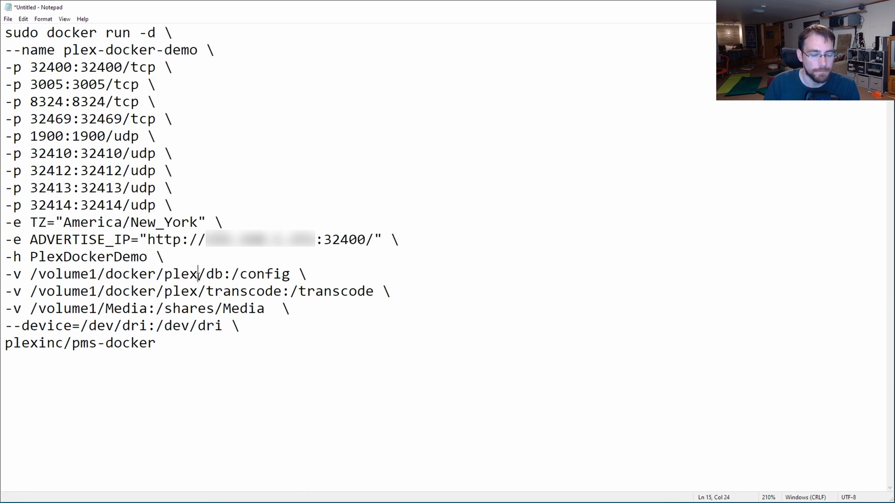
{"action": "type", "text": "demo"}
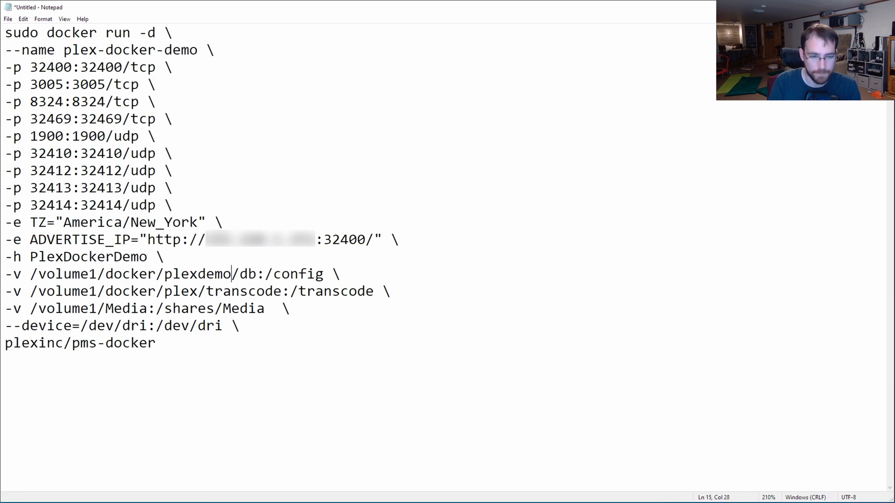
{"action": "left_click", "coordinate": [197, 291]}
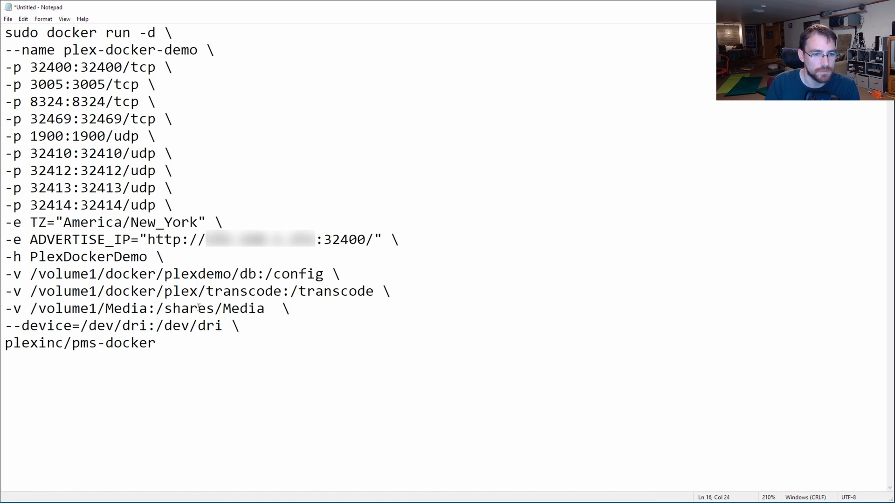
{"action": "type", "text": "demo"}
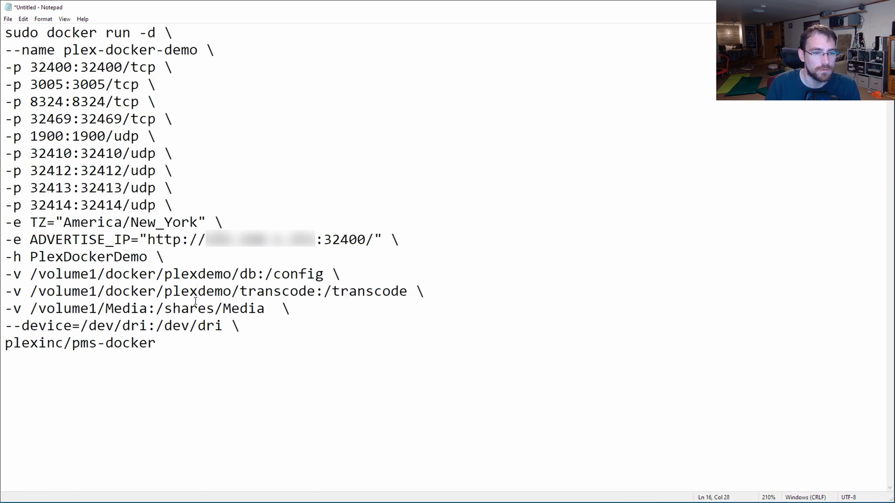
{"action": "left_click", "coordinate": [239, 275]}
{"action": "key", "text": "Delete"}
{"action": "key", "text": "Delete"}
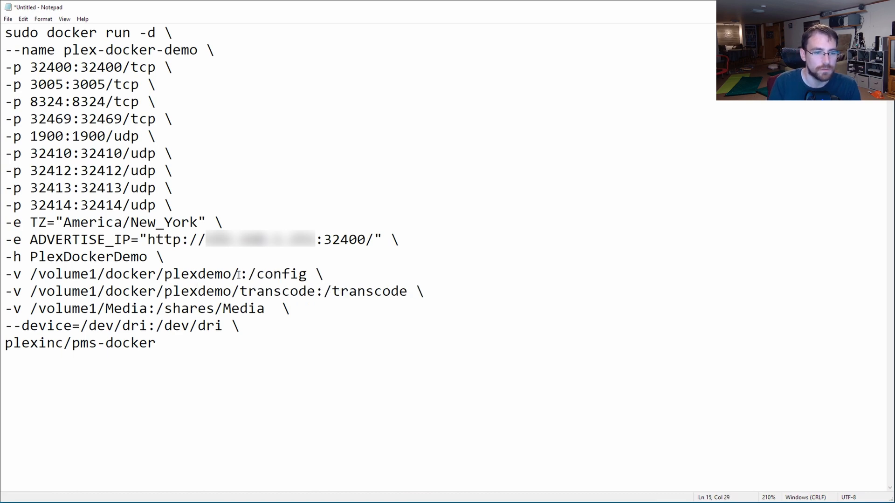
{"action": "type", "text": "config"}
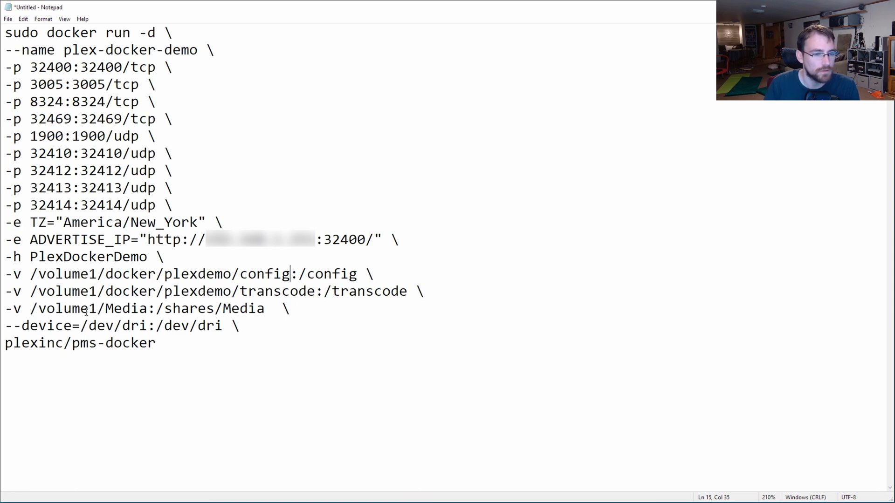
{"action": "left_click_drag", "start_coordinate": [166, 310], "coordinate": [265, 309]}
{"action": "type", "text": "plexmid"}
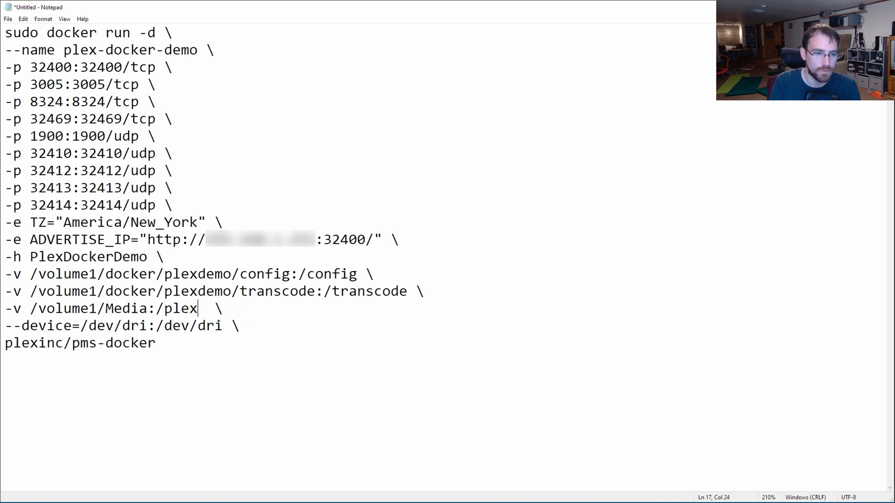
{"action": "key", "text": "BackSpace"}
{"action": "key", "text": "BackSpace"}
{"action": "type", "text": "edia"}
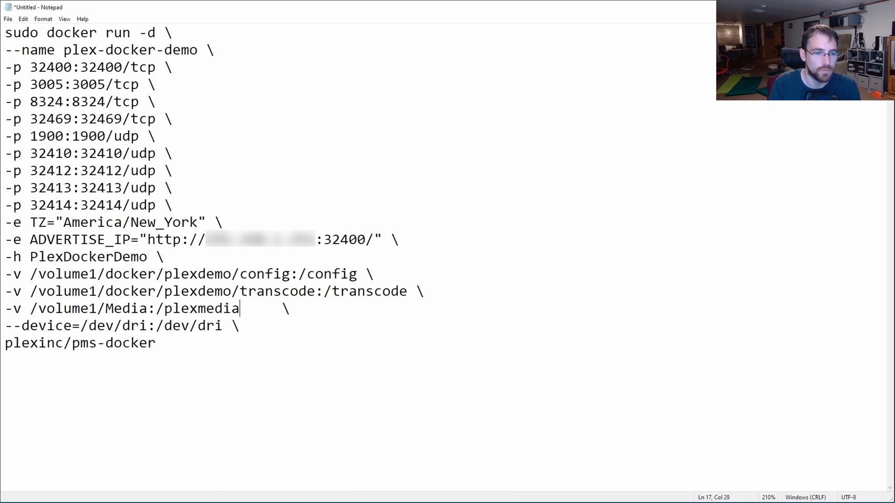
Step: Review the config volume, --device=/dev/dri and image name lines, then copy the whole command
{"action": "left_click_drag", "start_coordinate": [30, 274], "coordinate": [354, 275]}
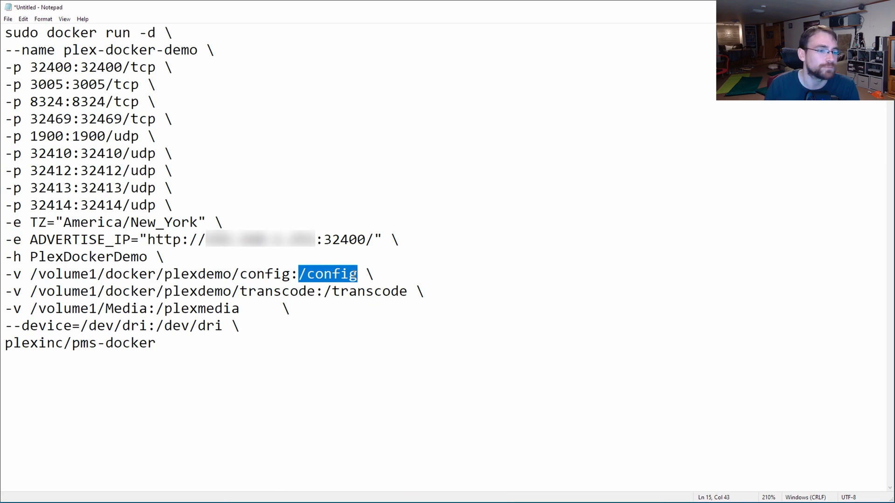
{"action": "left_click", "coordinate": [8, 325]}
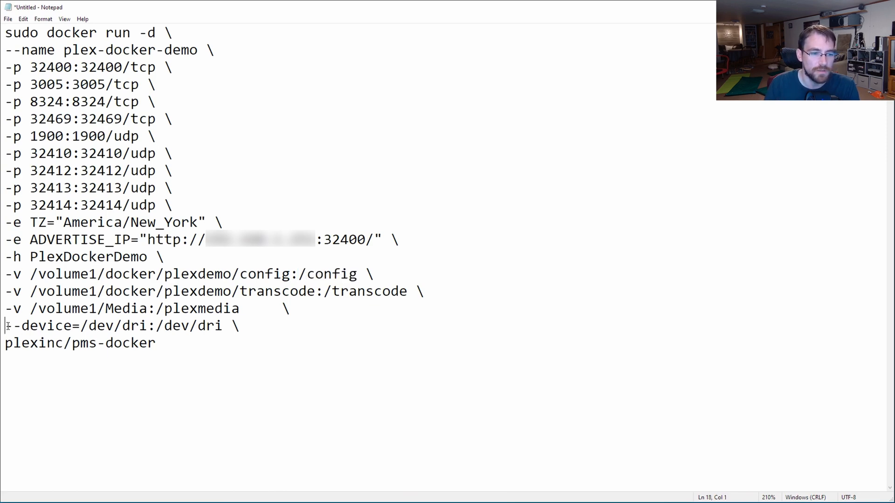
{"action": "left_click_drag", "start_coordinate": [8, 325], "coordinate": [227, 328]}
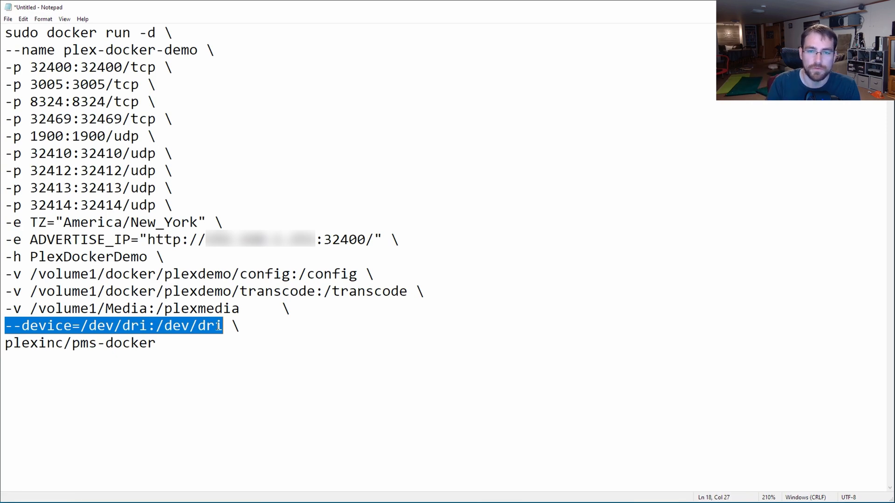
{"action": "left_click_drag", "start_coordinate": [158, 344], "coordinate": [30, 341]}
{"action": "left_click", "coordinate": [95, 343]}
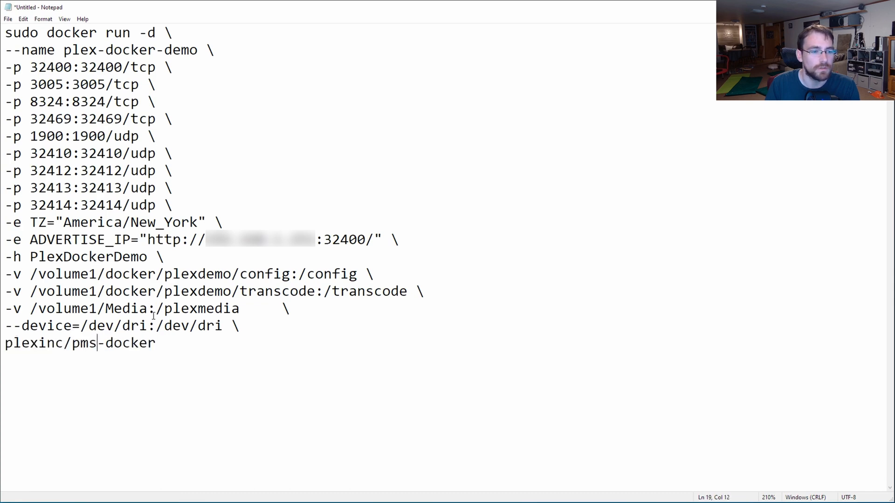
{"action": "left_click_drag", "start_coordinate": [159, 345], "coordinate": [6, 36]}
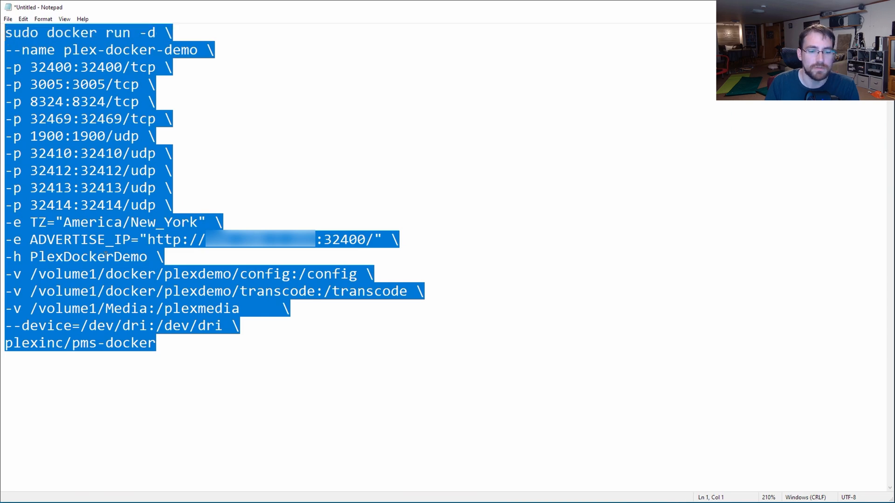
{"action": "key", "text": "alt+Tab"}
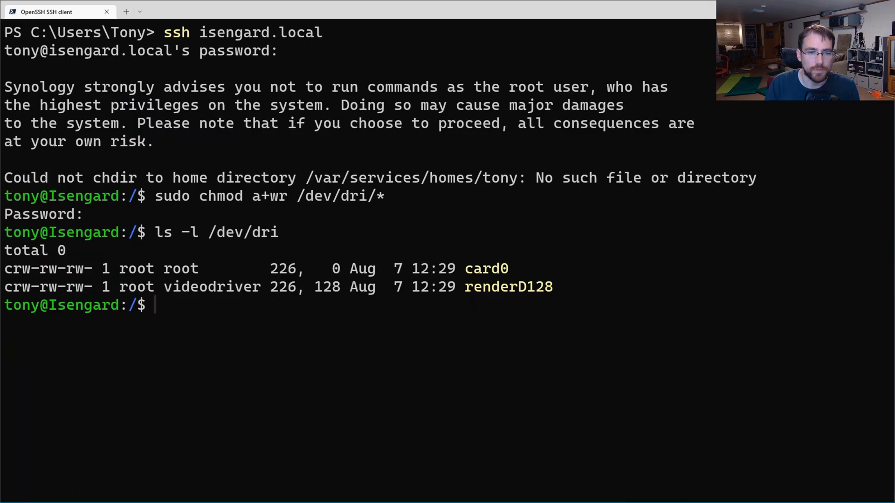
Step: Paste the multi-line docker run command into the SSH session and run it on the NAS
{"action": "right_click", "coordinate": [281, 308]}
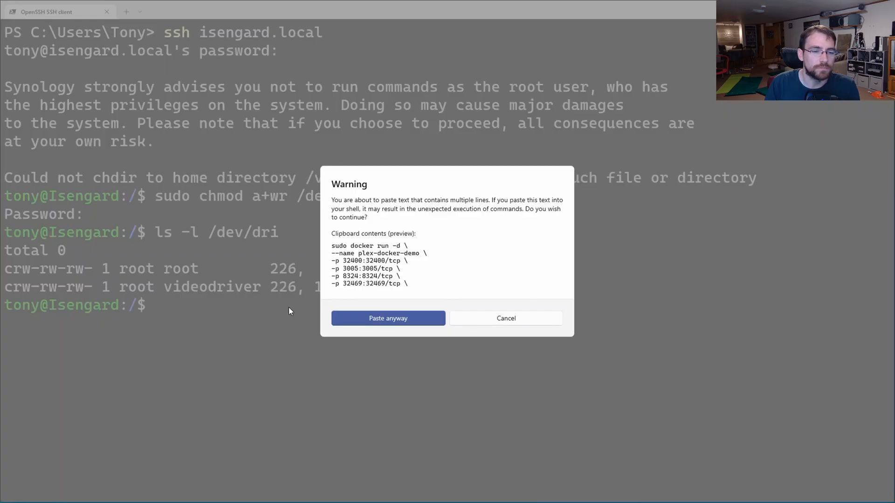
{"action": "left_click", "coordinate": [388, 319]}
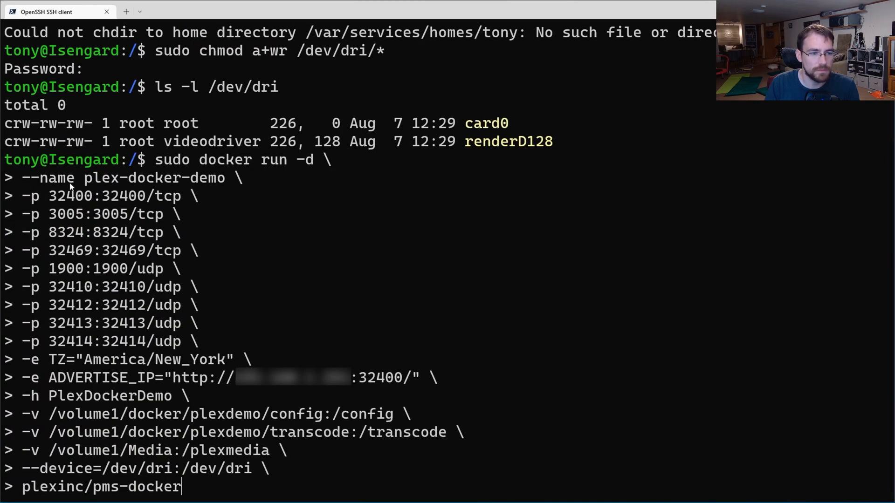
{"action": "key", "text": "Return"}
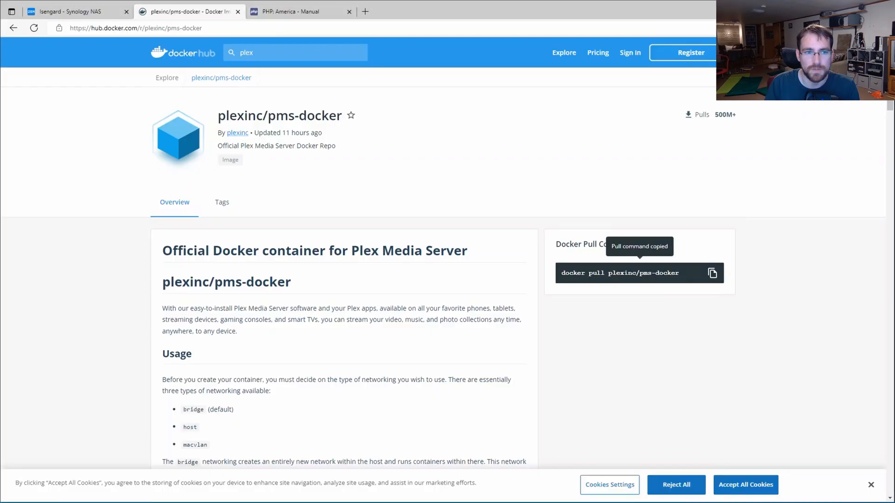
Step: Check in DSM Docker's container list that plex-docker is stopped, then start a new browser tab
{"action": "left_click", "coordinate": [91, 15]}
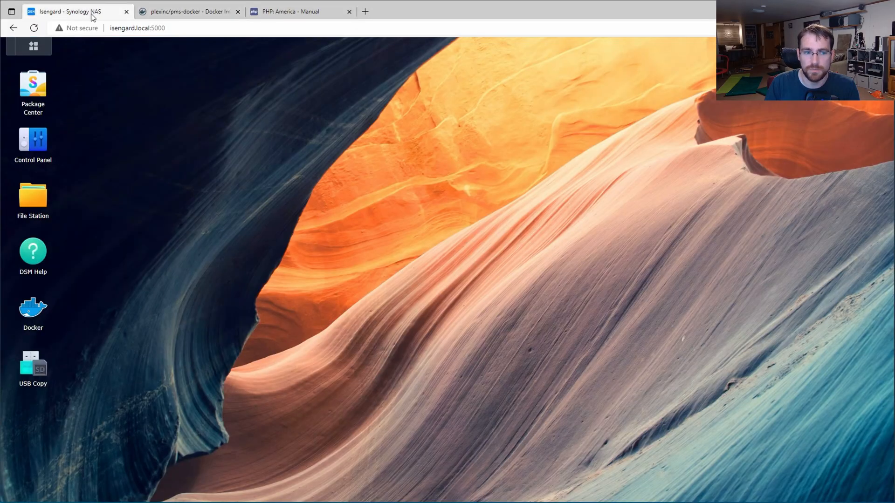
{"action": "left_click", "coordinate": [37, 305]}
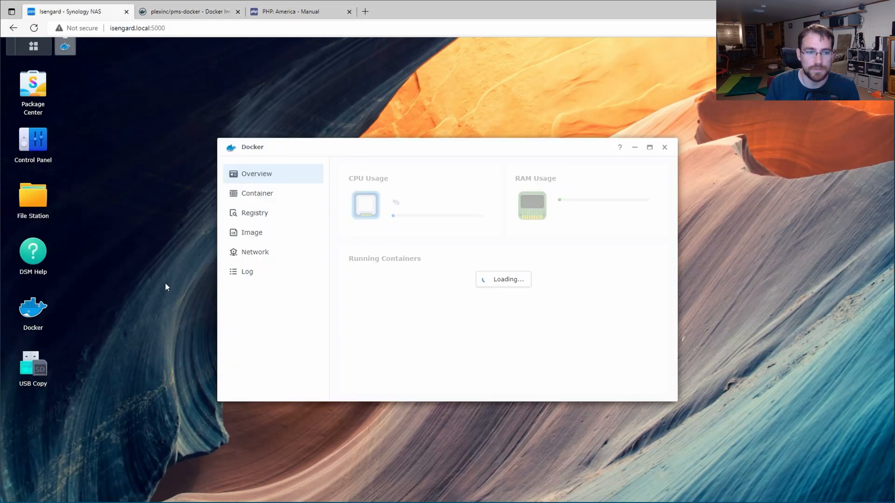
{"action": "left_click", "coordinate": [261, 195]}
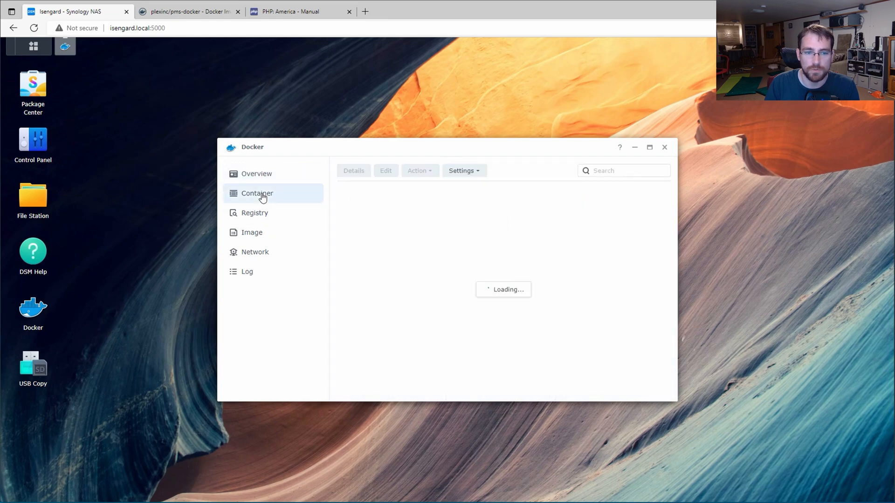
{"action": "scroll", "coordinate": [416, 286], "scroll_direction": "down", "scroll_amount": 1}
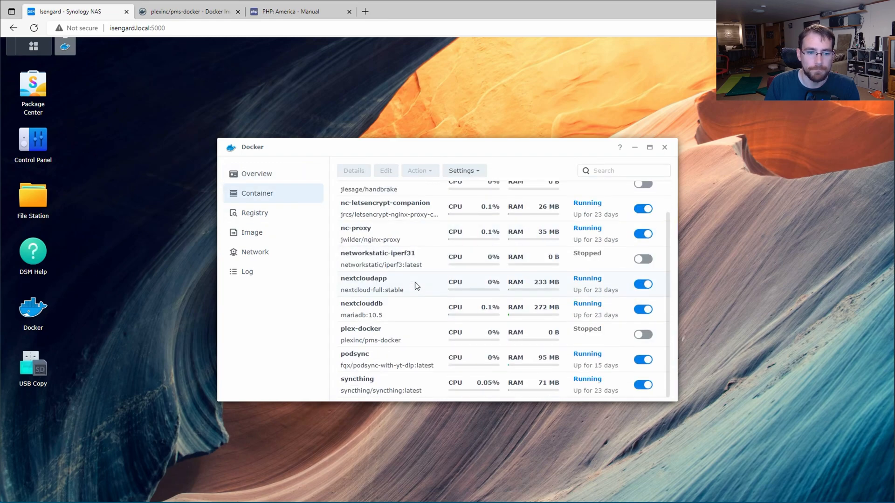
{"action": "left_click", "coordinate": [417, 329]}
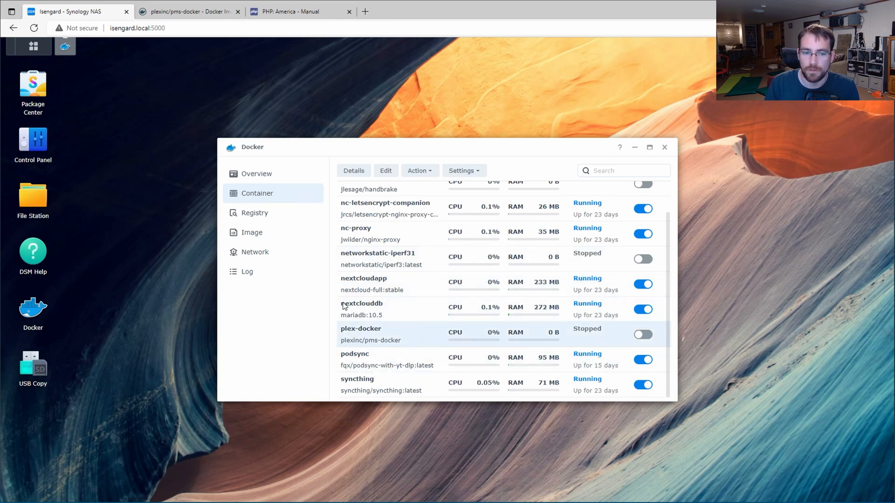
{"action": "scroll", "coordinate": [427, 349], "scroll_direction": "up", "scroll_amount": 2}
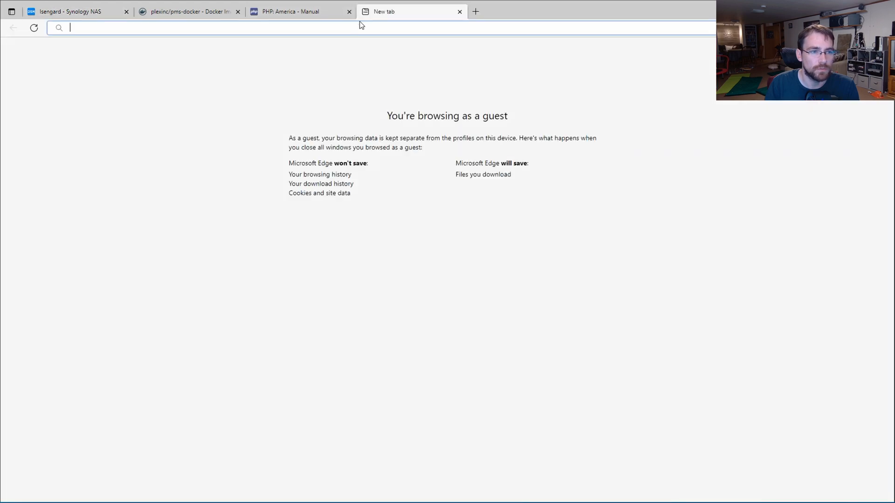
{"action": "left_click", "coordinate": [364, 13]}
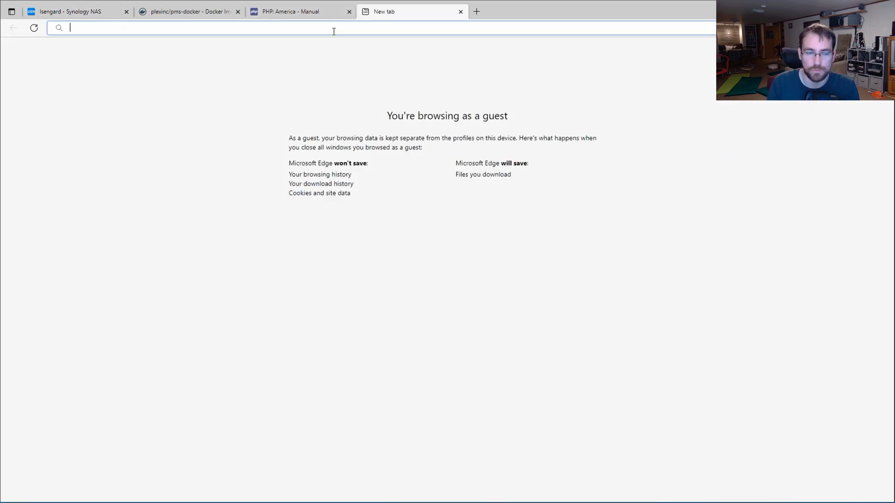
Step: Load the Plex page at 192.168:32400/manage and begin signing in to the Plex account
{"action": "type", "text": "192"}
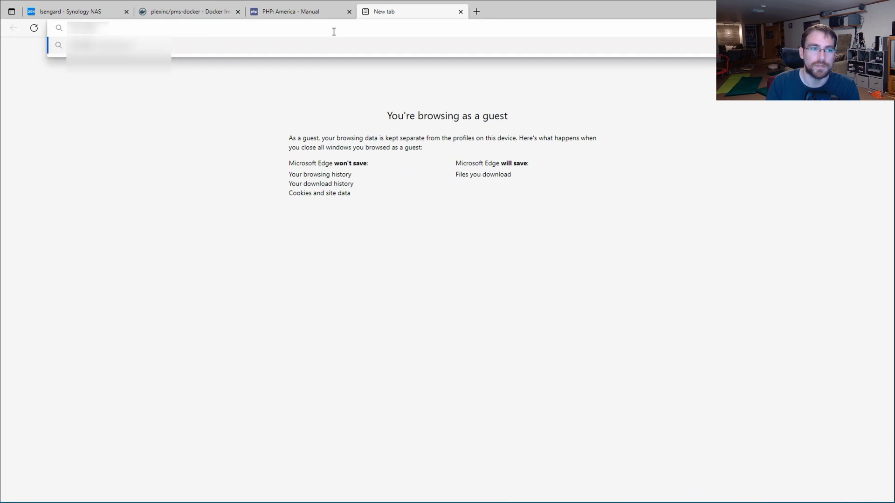
{"action": "type", "text": ".168"}
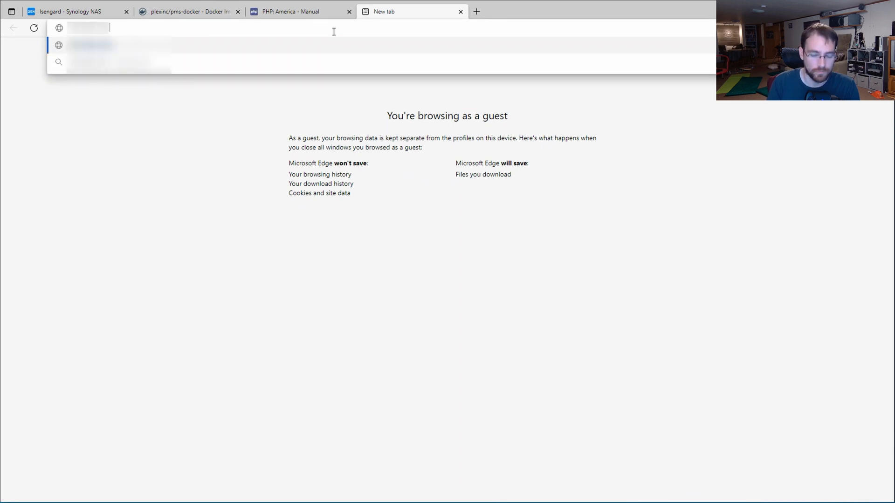
{"action": "type", "text": ":32400"}
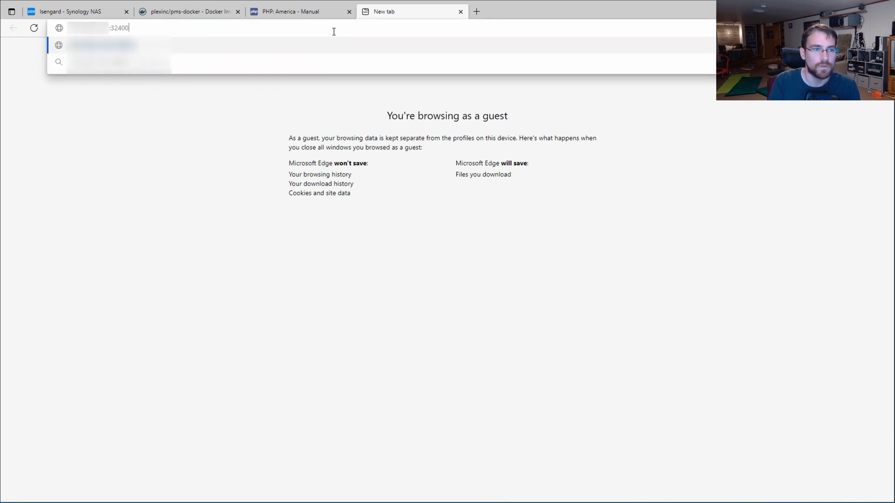
{"action": "type", "text": "/manage"}
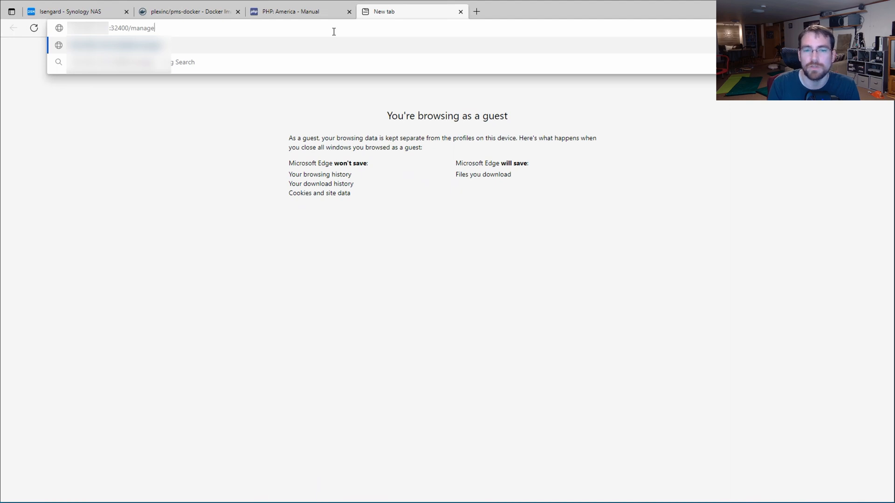
{"action": "key", "text": "Return"}
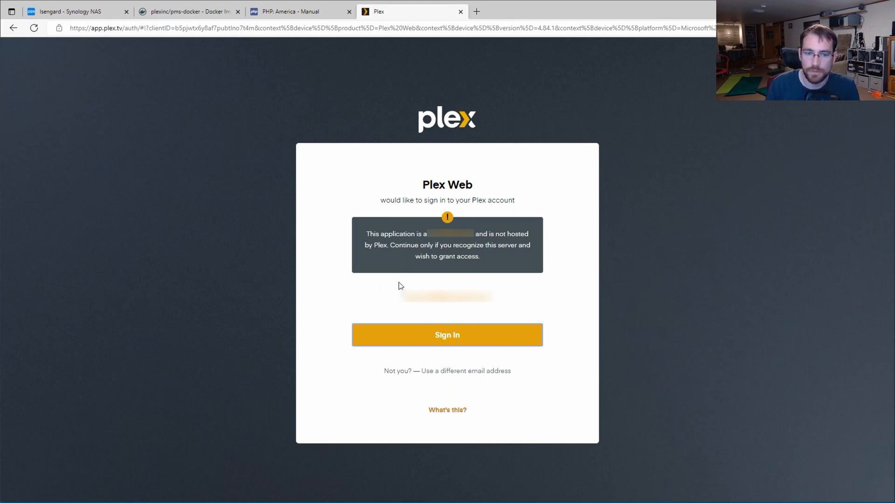
{"action": "left_click", "coordinate": [412, 335]}
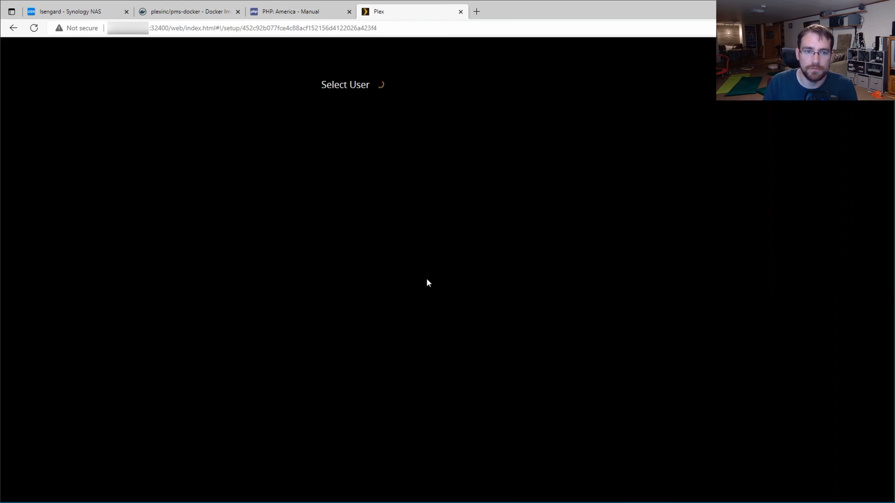
Step: Sign in as the server owner with the PIN and accept the server name PlexDockerDemo
{"action": "left_click", "coordinate": [345, 143]}
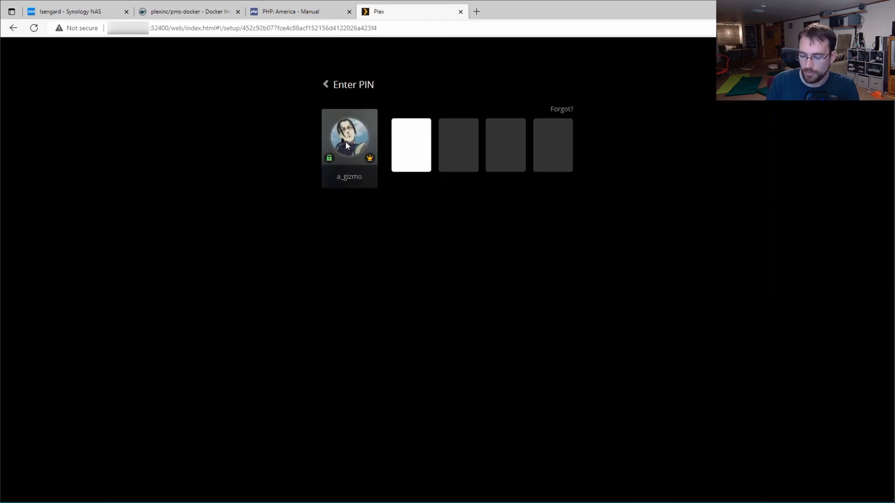
{"action": "type", "text": "••••"}
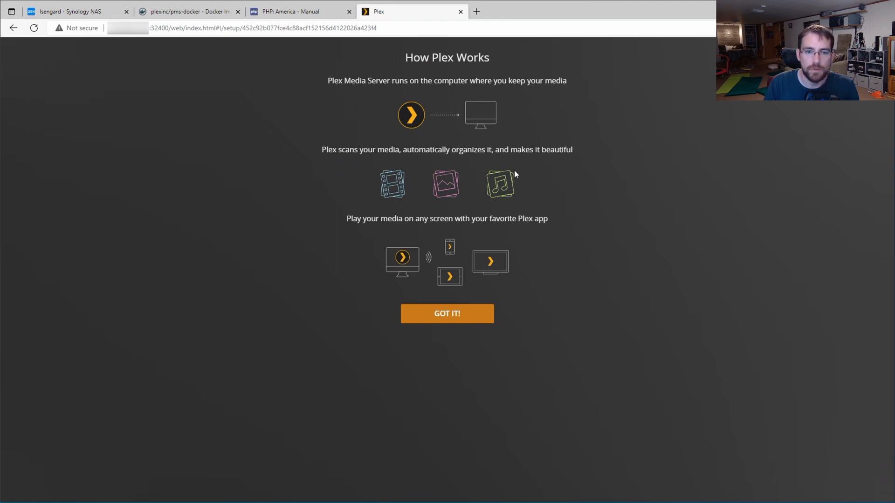
{"action": "left_click", "coordinate": [442, 321]}
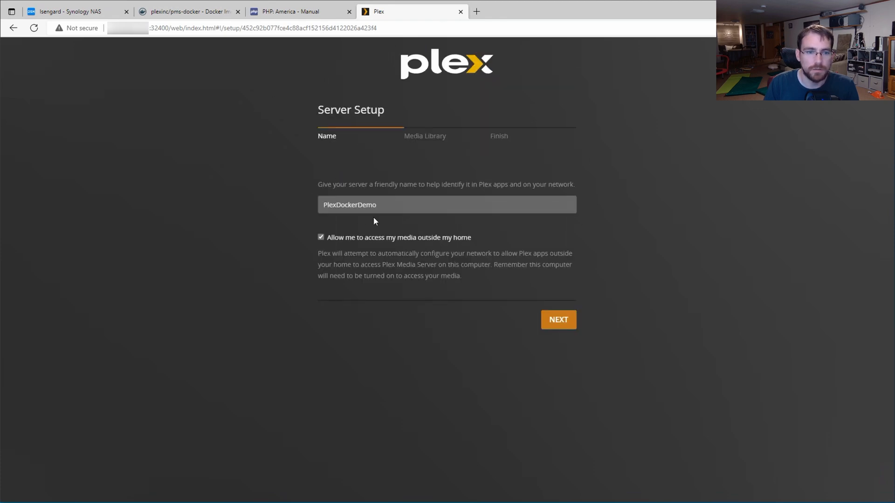
{"action": "left_click", "coordinate": [551, 313]}
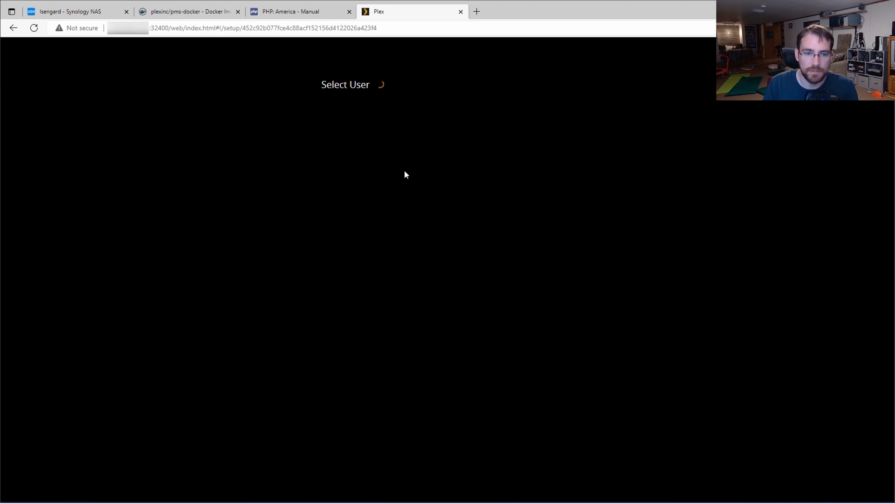
Step: Sign in again as the owner with the PIN and advance to the Media Library step
{"action": "left_click", "coordinate": [367, 133]}
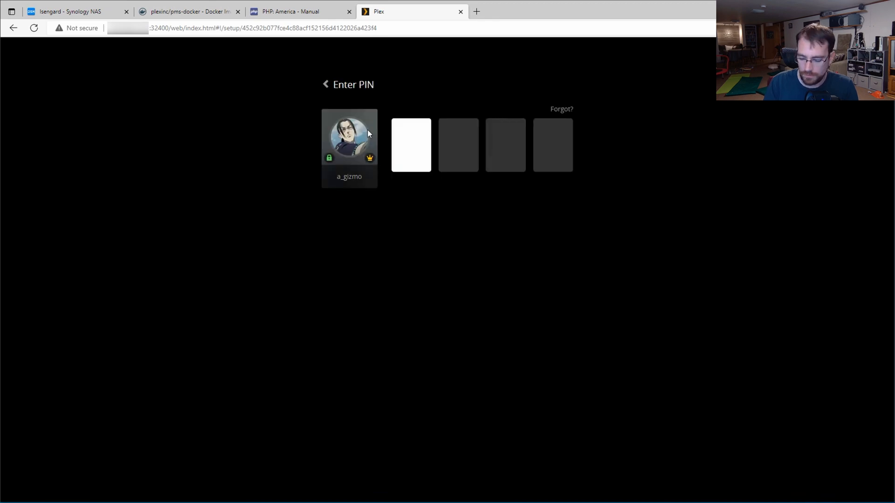
{"action": "type", "text": "****"}
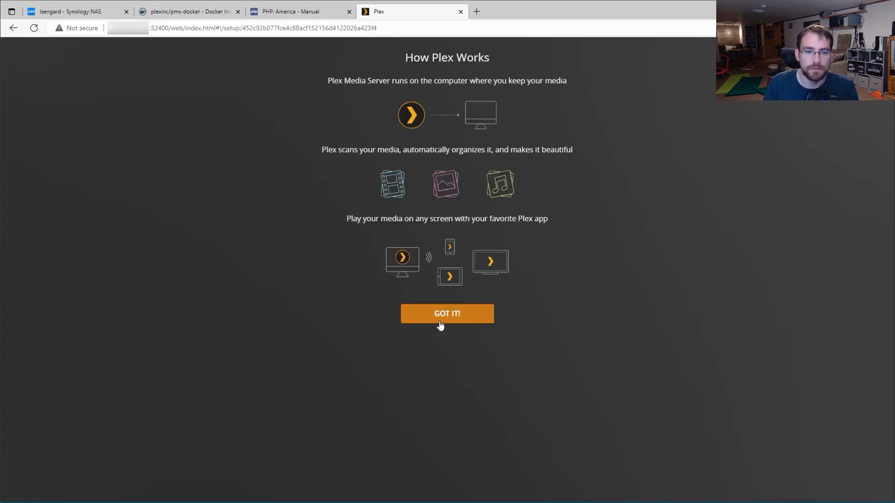
{"action": "left_click", "coordinate": [440, 324]}
{"action": "left_click", "coordinate": [422, 136]}
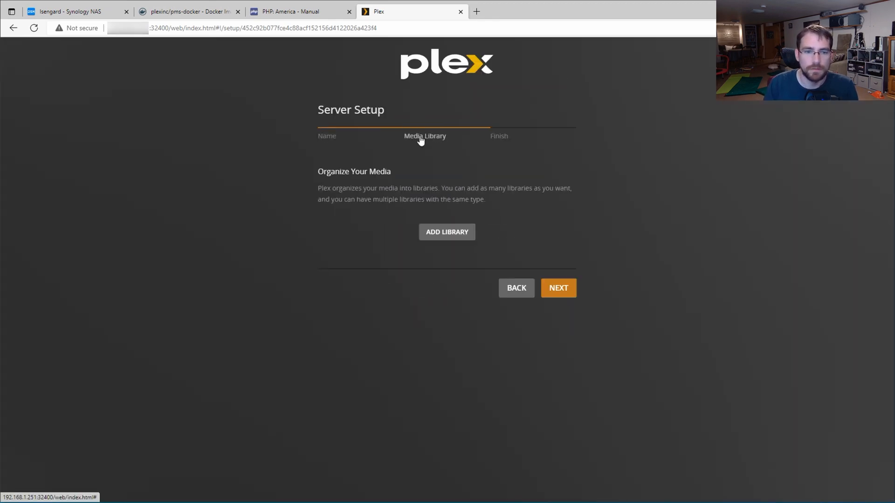
Step: Start a new Music library and add the /plexmedia/Music/Tonys Music folder
{"action": "left_click", "coordinate": [430, 232]}
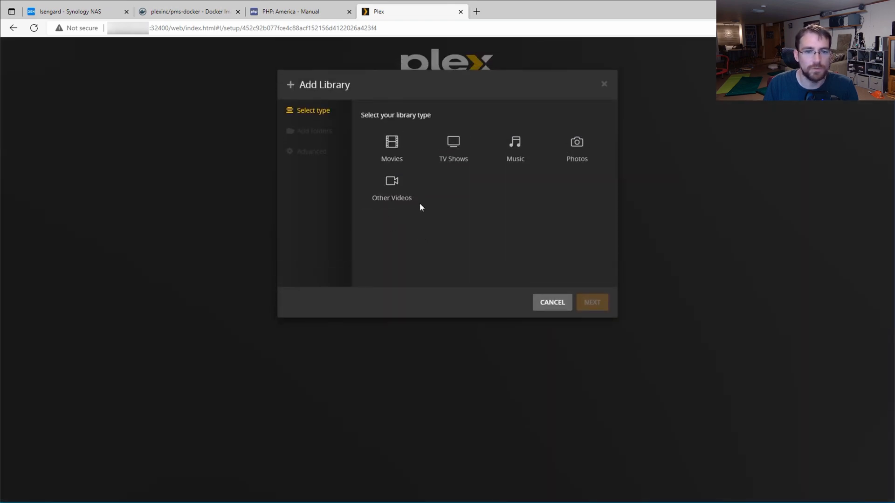
{"action": "left_click", "coordinate": [451, 167]}
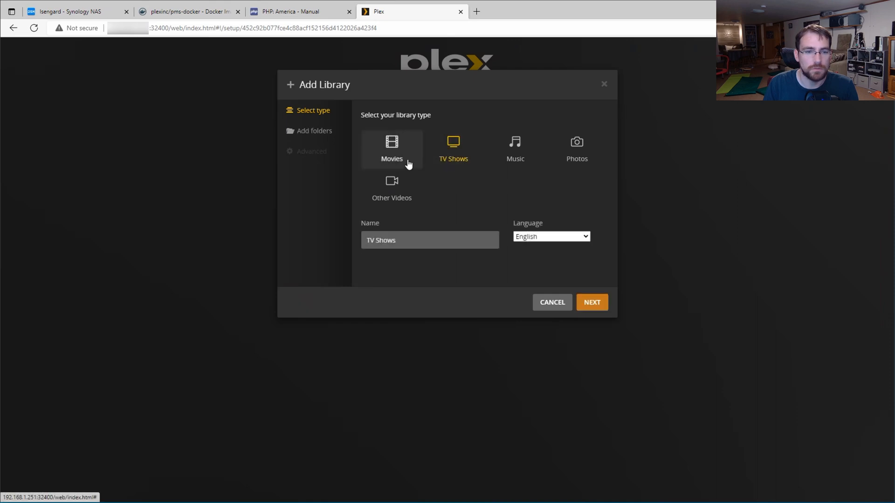
{"action": "left_click", "coordinate": [507, 167]}
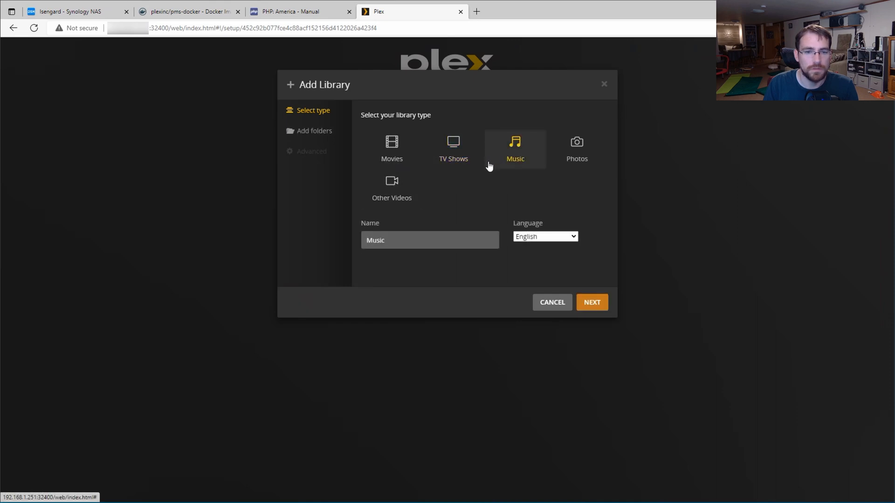
{"action": "left_click", "coordinate": [332, 136]}
{"action": "left_click", "coordinate": [448, 136]}
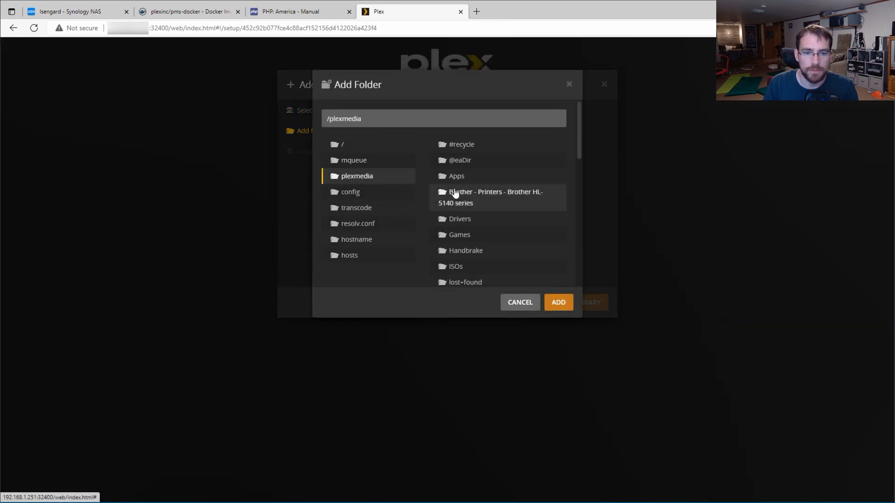
{"action": "scroll", "coordinate": [461, 200], "scroll_direction": "down", "scroll_amount": 2}
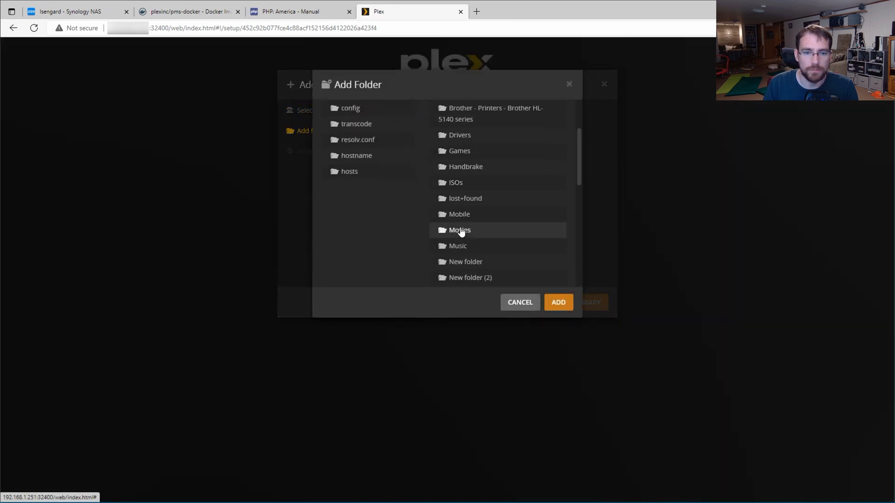
{"action": "left_click", "coordinate": [458, 246]}
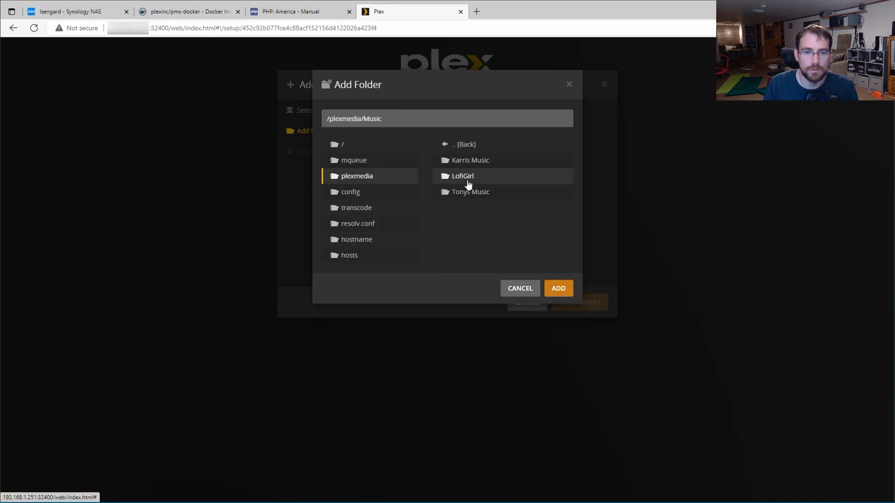
{"action": "left_click", "coordinate": [468, 192]}
{"action": "left_click", "coordinate": [555, 292]}
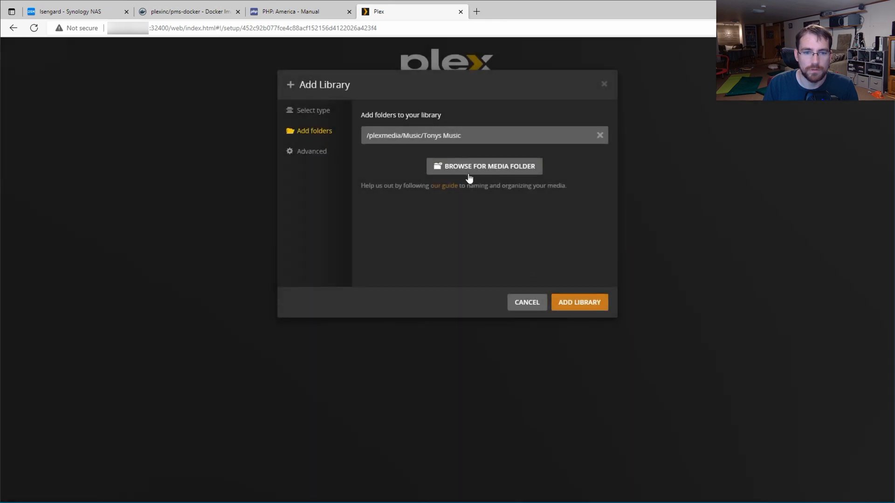
Step: Add the /plexmedia/Music/Tonys Music/iTunes/iTunes Music folder to the library
{"action": "left_click", "coordinate": [471, 140]}
{"action": "left_click", "coordinate": [482, 166]}
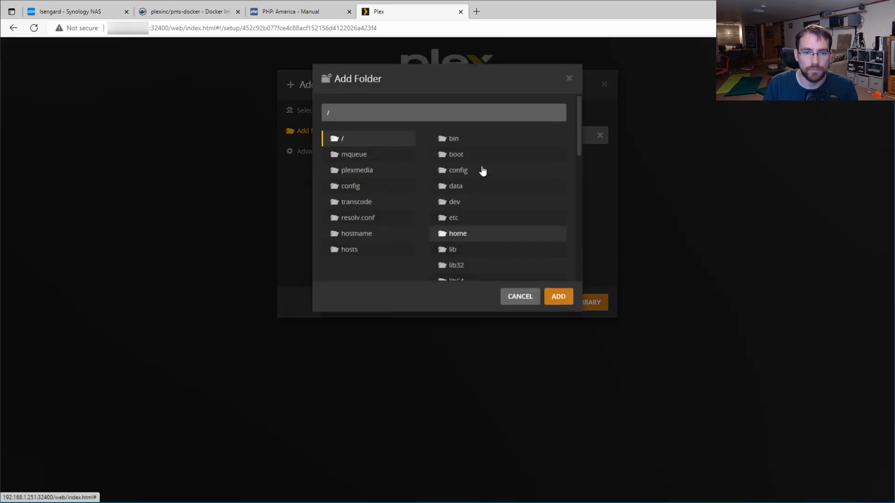
{"action": "left_click", "coordinate": [370, 175]}
{"action": "scroll", "coordinate": [446, 191], "scroll_direction": "down", "scroll_amount": 2}
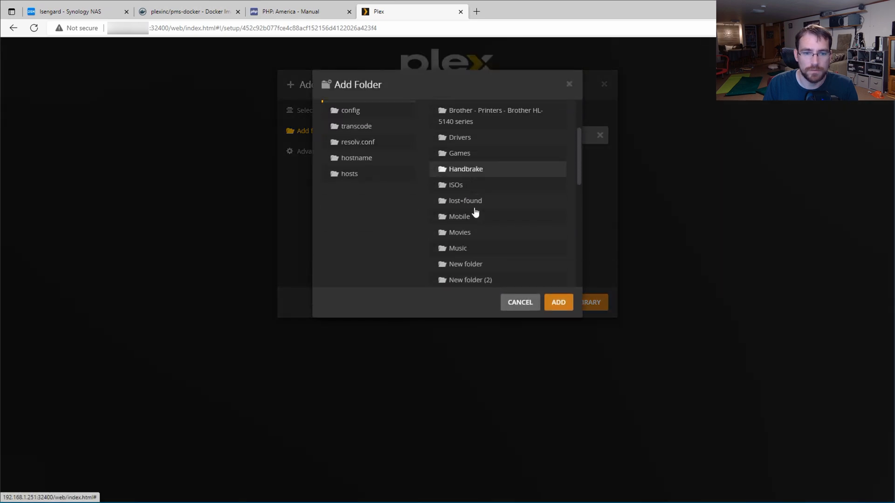
{"action": "left_click", "coordinate": [465, 246]}
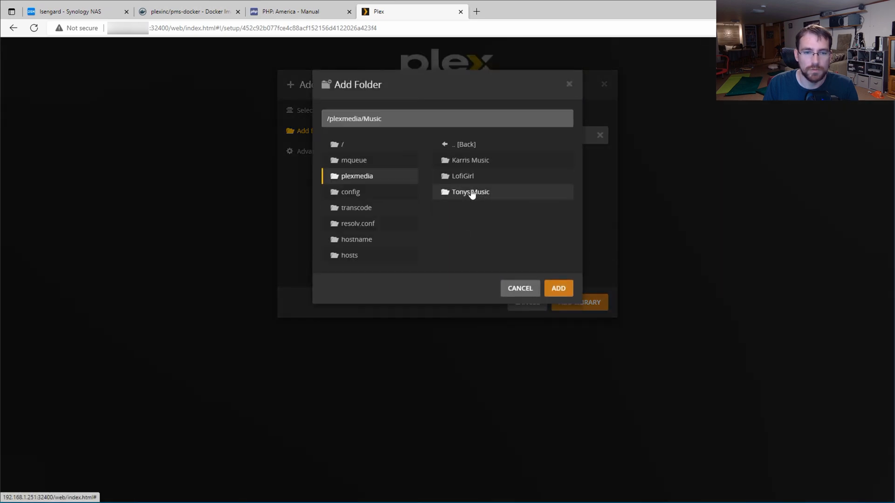
{"action": "left_click", "coordinate": [458, 193]}
{"action": "left_click", "coordinate": [466, 160]}
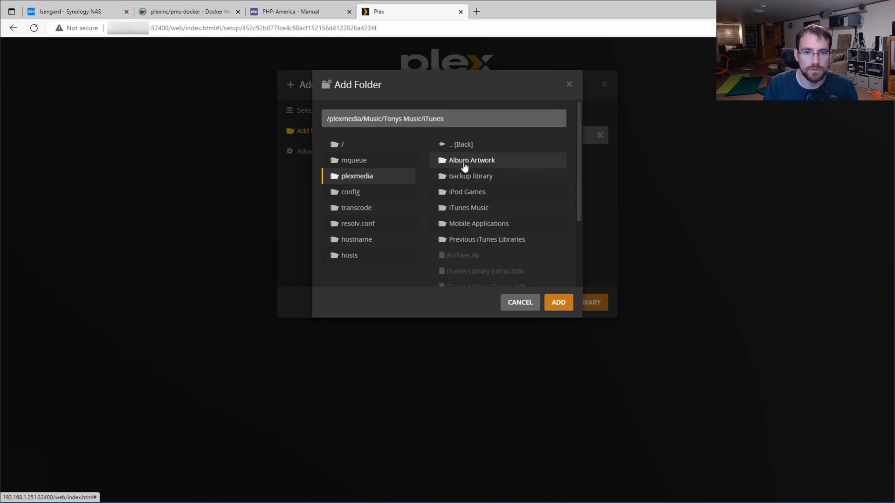
{"action": "left_click", "coordinate": [468, 210]}
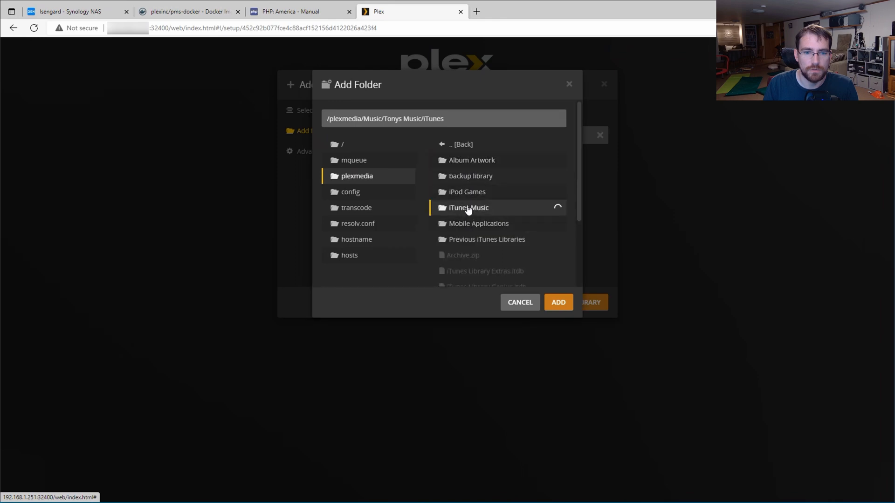
{"action": "left_click", "coordinate": [558, 304]}
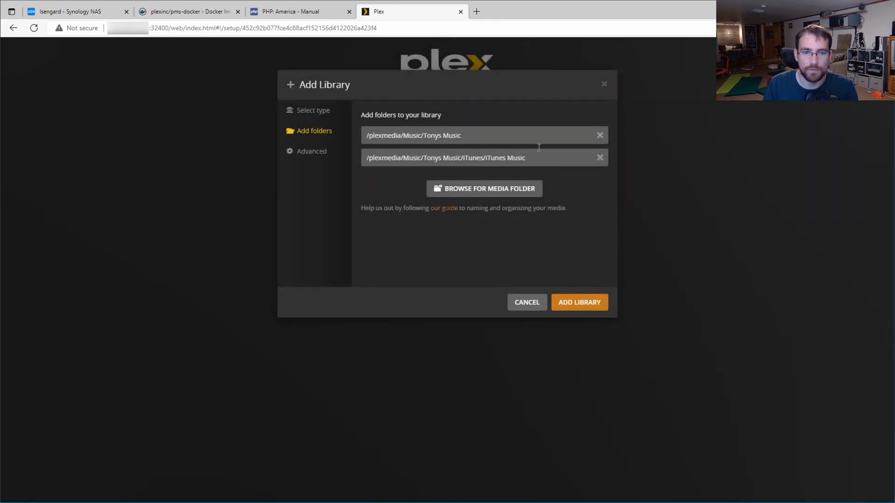
Step: Remove the Tonys Music folder, create the Music library and continue to the final step
{"action": "left_click", "coordinate": [600, 136]}
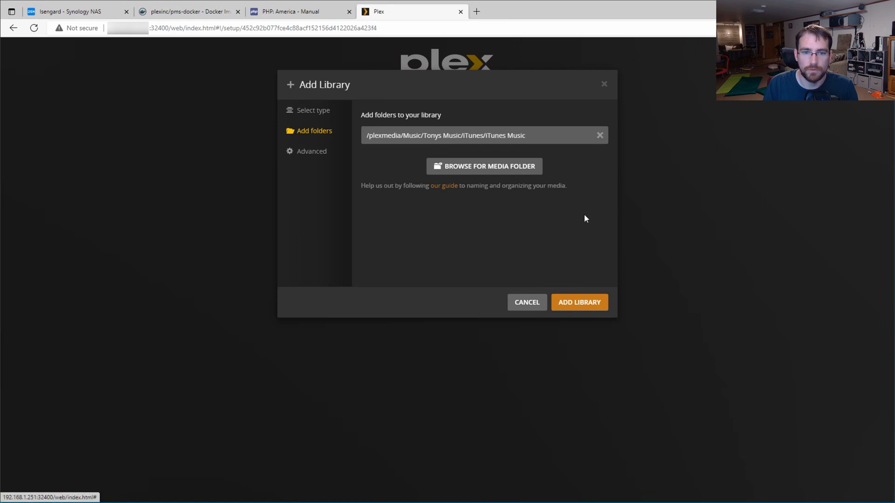
{"action": "left_click", "coordinate": [578, 303]}
{"action": "left_click", "coordinate": [497, 137]}
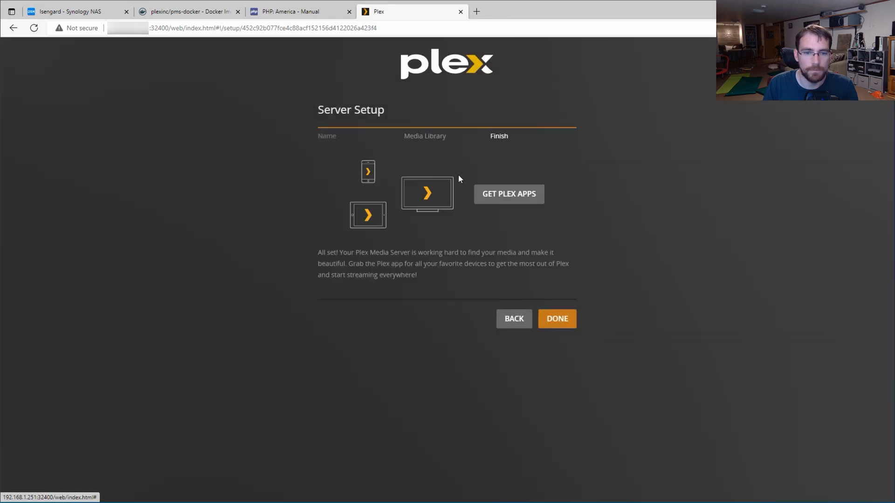
Step: Finish the Plex server setup and show the server activity list with the available update
{"action": "left_click", "coordinate": [558, 318]}
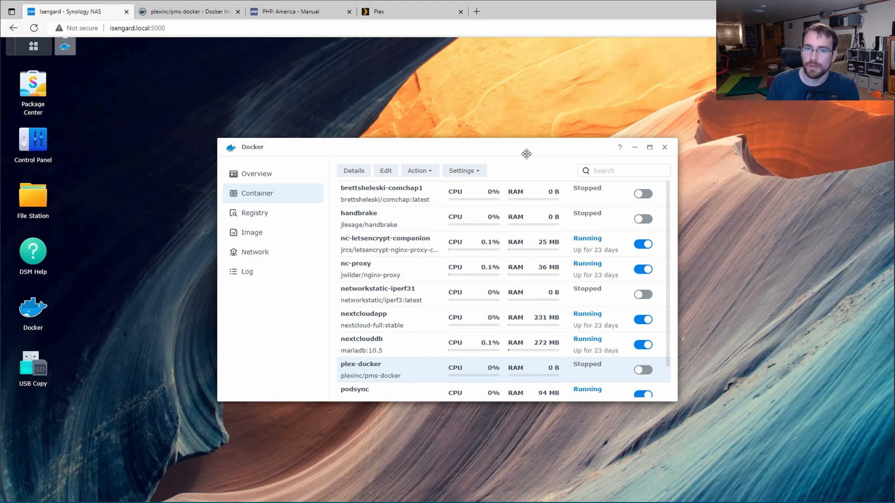
{"action": "left_click", "coordinate": [419, 6]}
{"action": "left_click", "coordinate": [798, 52]}
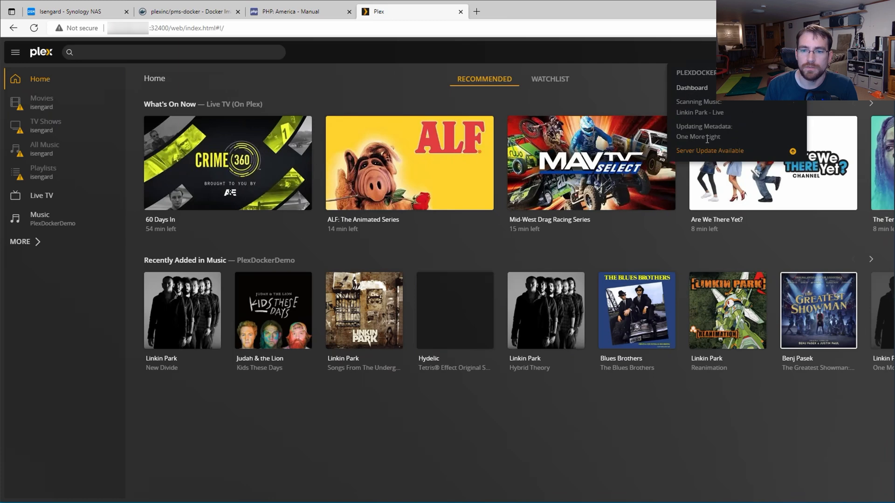
Step: Download Plex Media Server 1.28.2.6151 from the update details and close the downloads list
{"action": "left_click", "coordinate": [699, 152]}
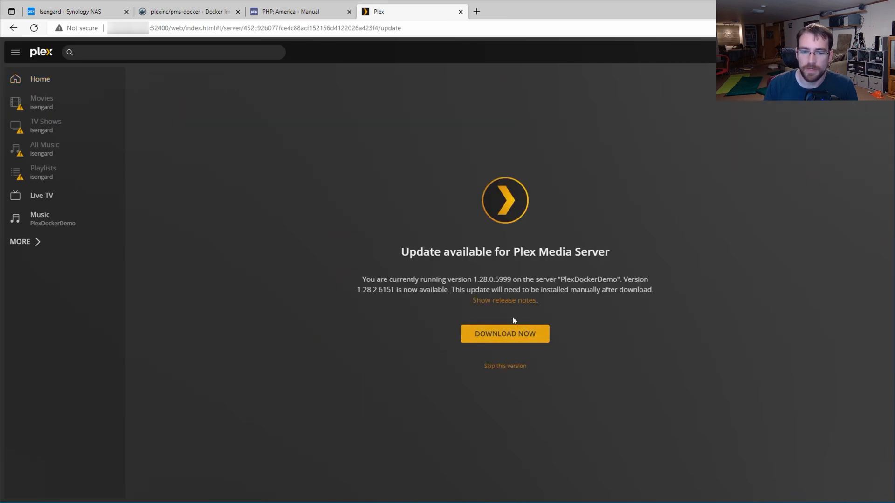
{"action": "left_click", "coordinate": [487, 343]}
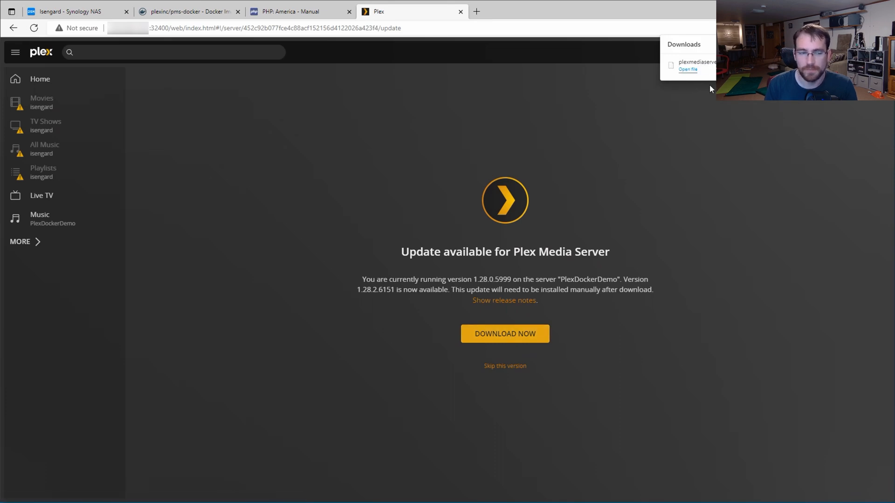
{"action": "left_click", "coordinate": [582, 178]}
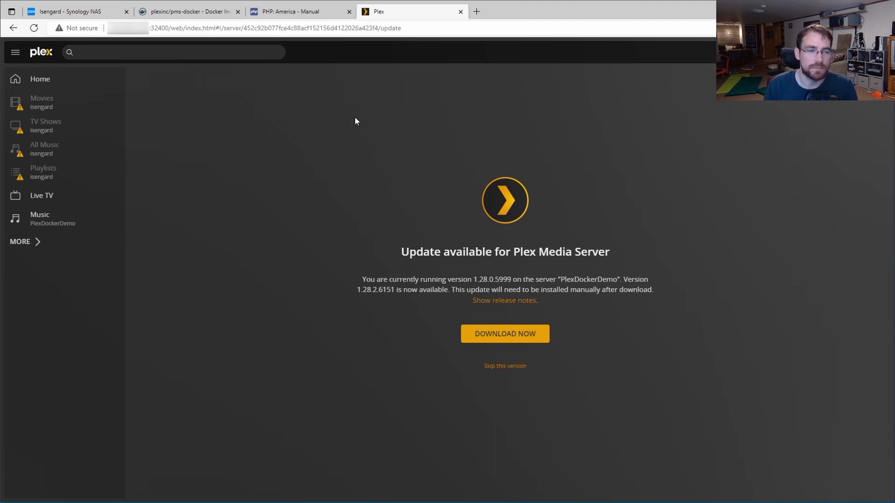
Step: Search the Docker registry for plex and download the plexinc/pms-docker image with the latest tag
{"action": "left_click", "coordinate": [87, 14]}
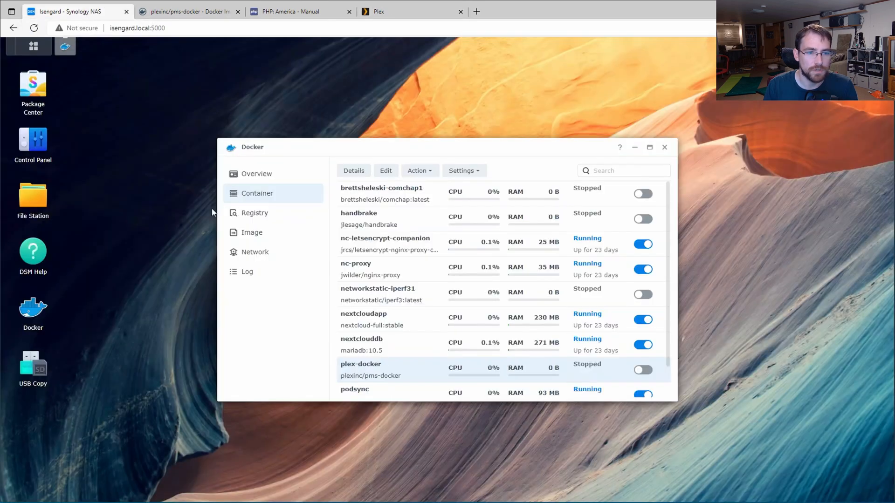
{"action": "left_click", "coordinate": [267, 219]}
{"action": "left_click", "coordinate": [618, 171]}
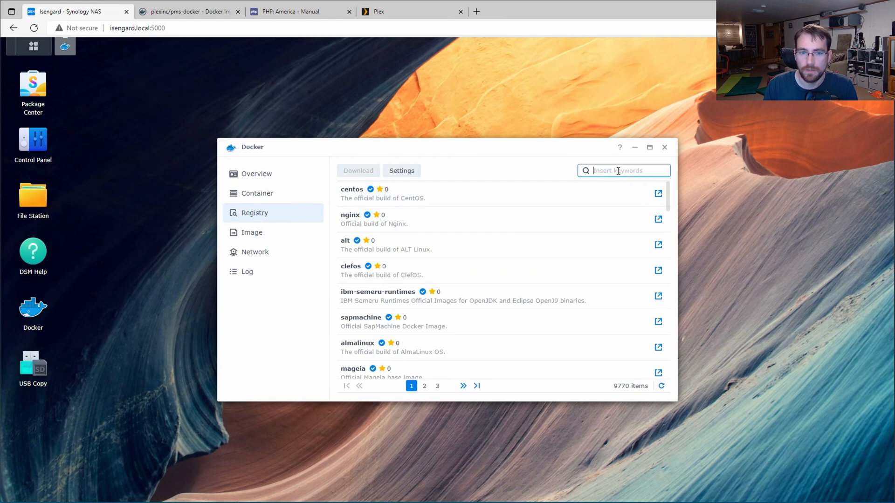
{"action": "type", "text": "plex"}
{"action": "key", "text": "Return"}
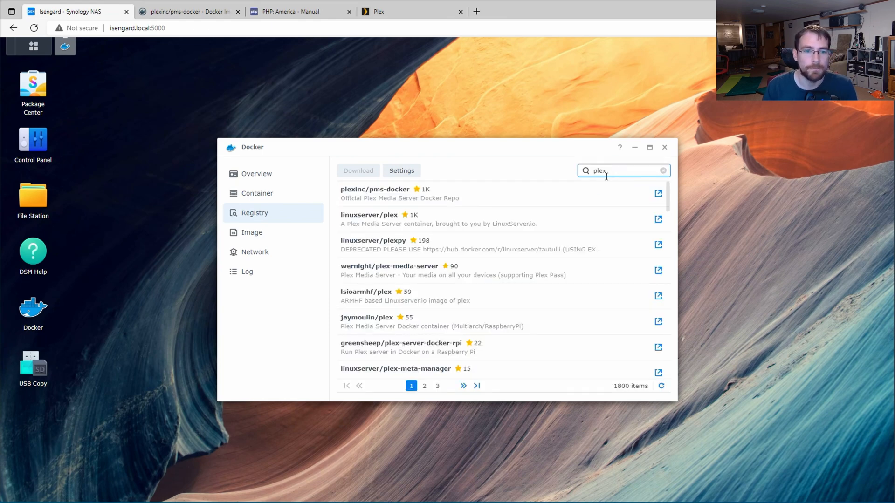
{"action": "double_click", "coordinate": [398, 198]}
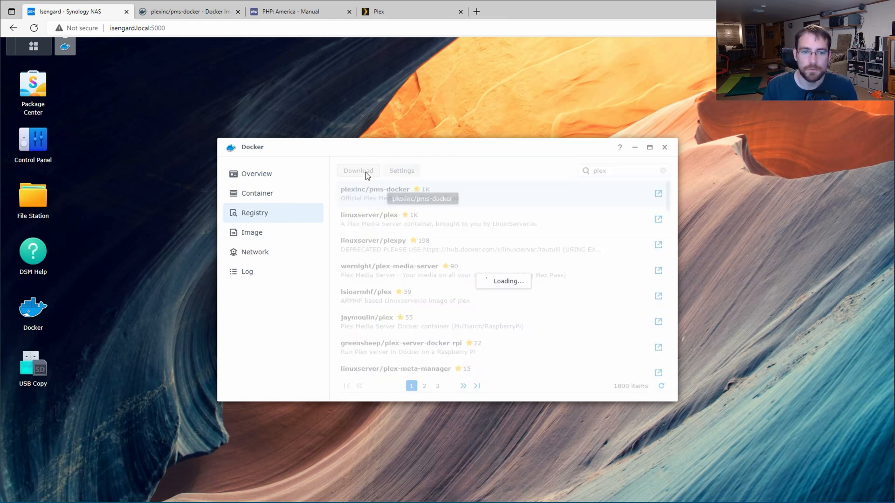
{"action": "left_click", "coordinate": [505, 262]}
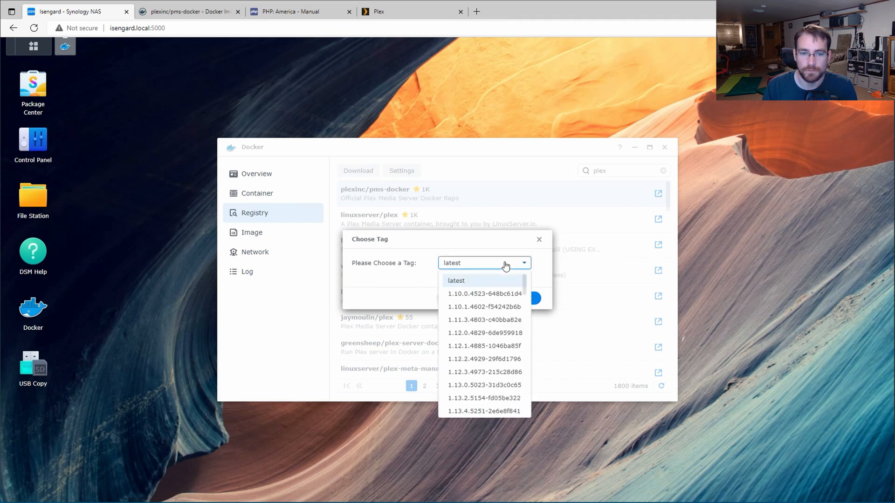
{"action": "left_click", "coordinate": [467, 281]}
{"action": "left_click", "coordinate": [515, 300]}
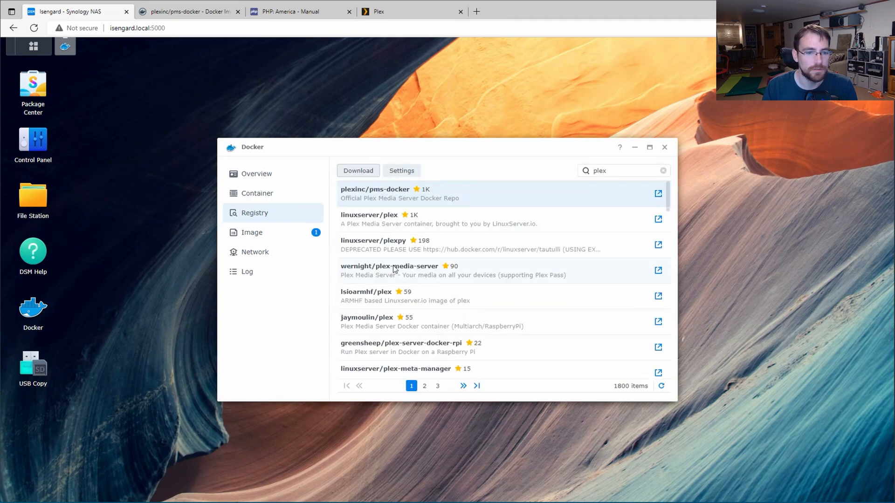
Step: Select the plexinc/pms-docker:latest image in the local images, then show the container list
{"action": "left_click", "coordinate": [291, 239]}
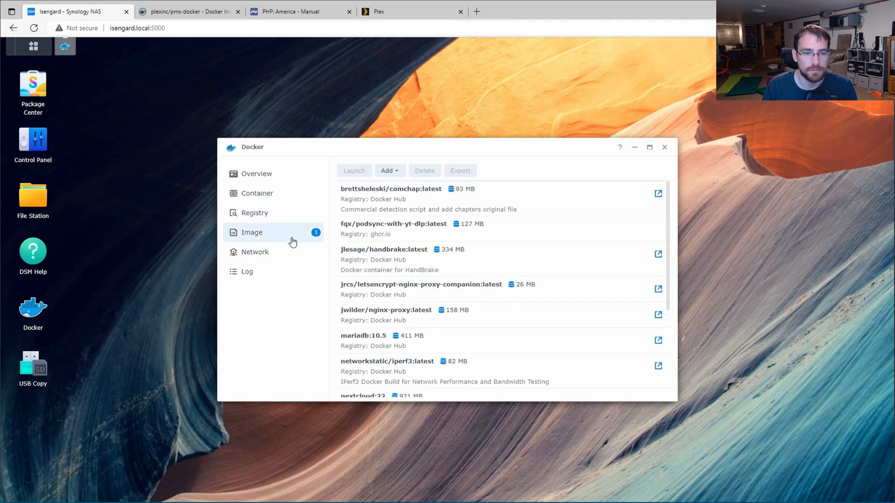
{"action": "scroll", "coordinate": [540, 260], "scroll_direction": "down", "scroll_amount": 3}
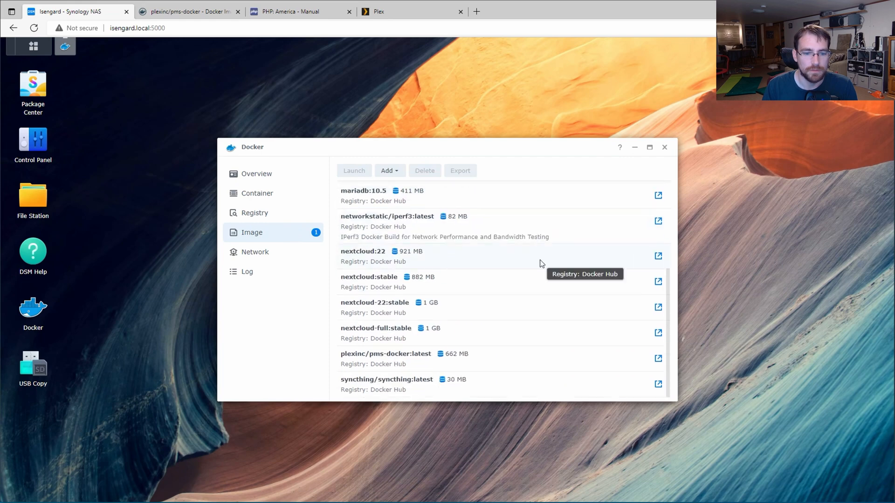
{"action": "left_click", "coordinate": [526, 362]}
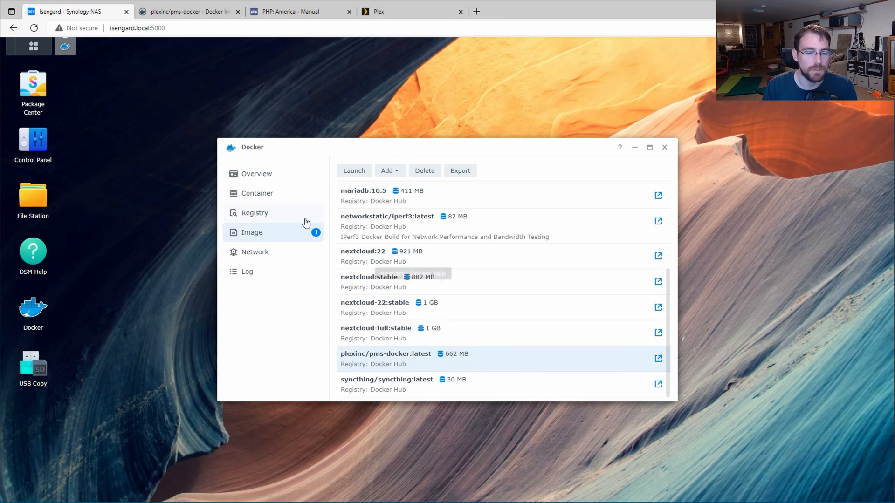
{"action": "left_click", "coordinate": [278, 203]}
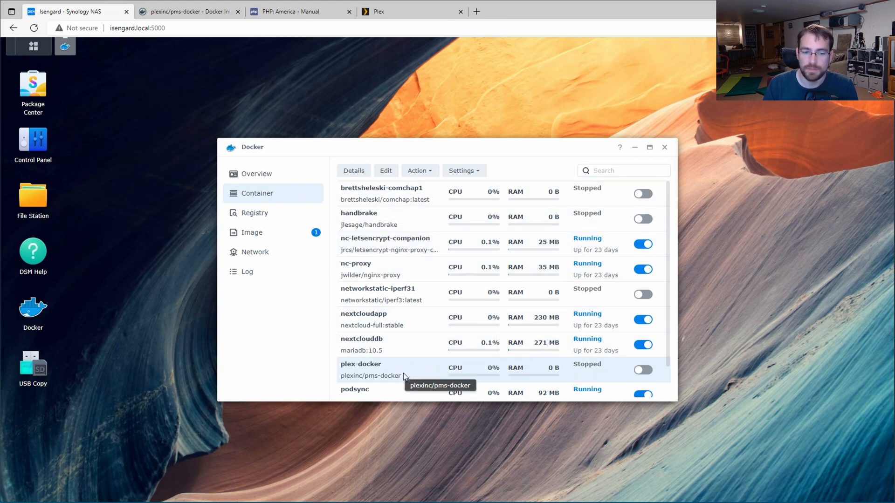
Step: Review the plex-docker container's actions, then the Docker image and container lists
{"action": "left_click", "coordinate": [420, 171]}
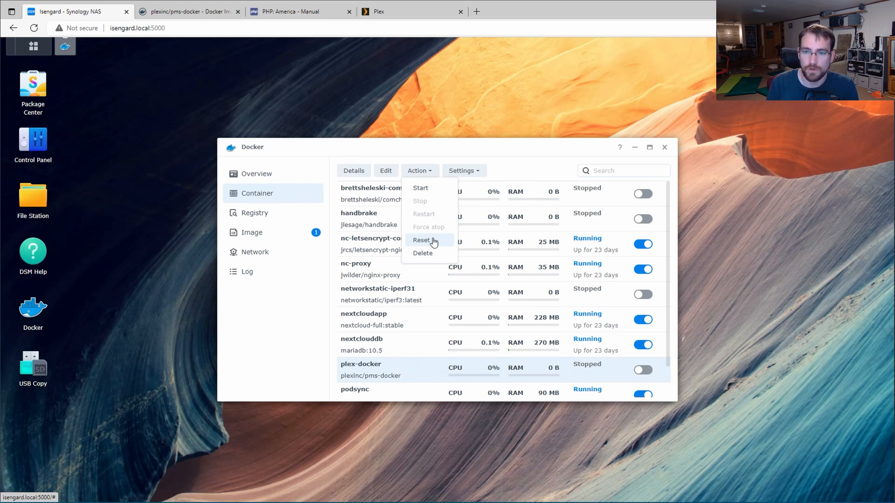
{"action": "left_click", "coordinate": [547, 161]}
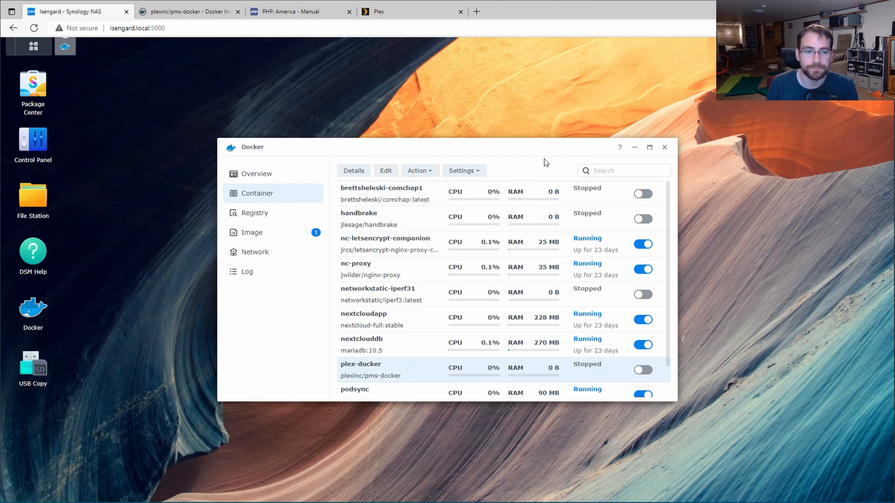
{"action": "left_click", "coordinate": [251, 232]}
{"action": "scroll", "coordinate": [458, 337], "scroll_direction": "down", "scroll_amount": 1}
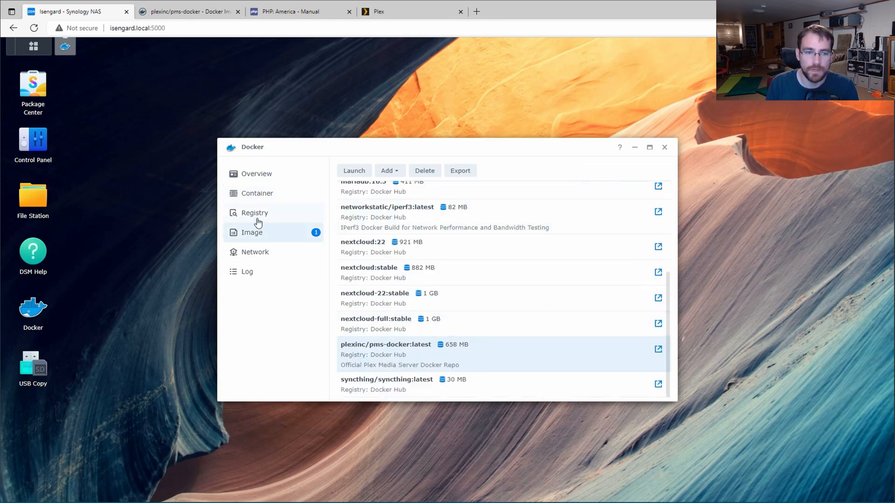
{"action": "left_click", "coordinate": [256, 194]}
{"action": "scroll", "coordinate": [476, 350], "scroll_direction": "down", "scroll_amount": 1}
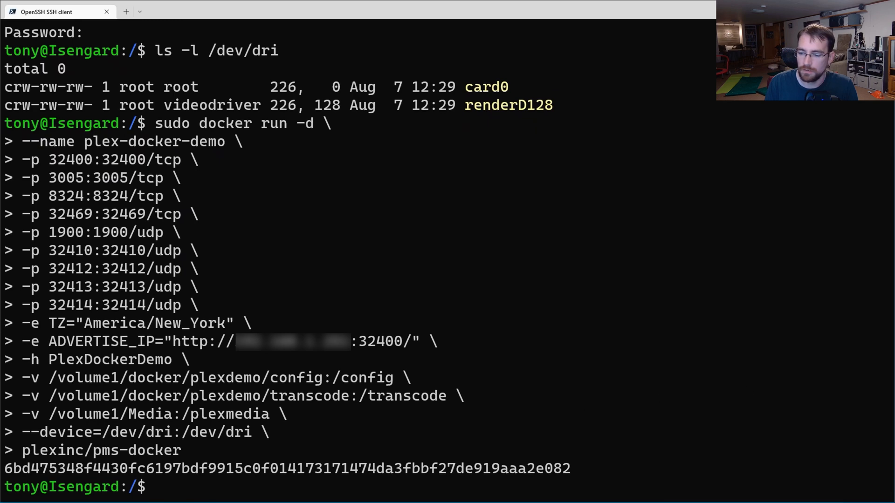
Step: Pull the latest image with sudo docker pull plexinc/pms-docker
{"action": "type", "text": "sudo docker pull plexinc/pms-docker"}
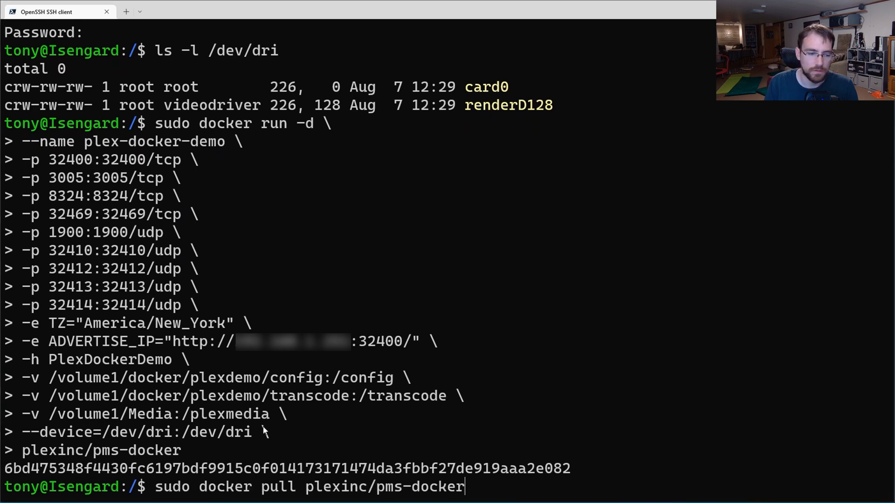
{"action": "key", "text": "Return"}
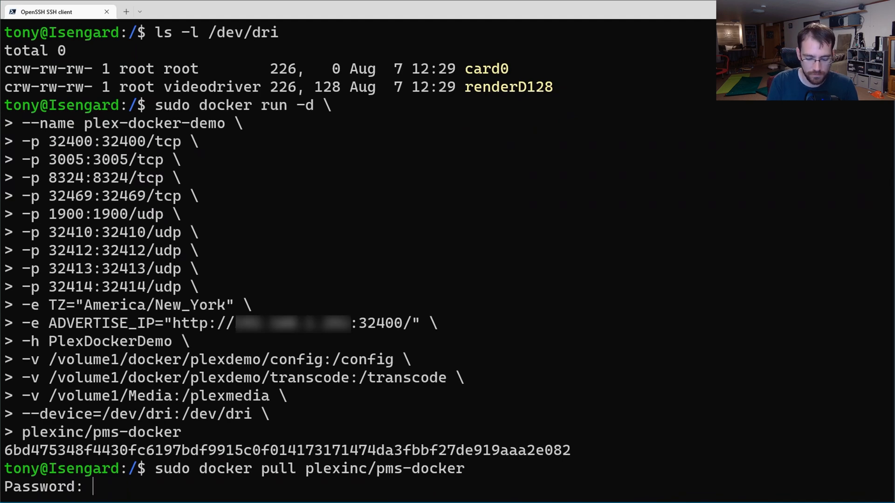
{"action": "key", "text": "Return"}
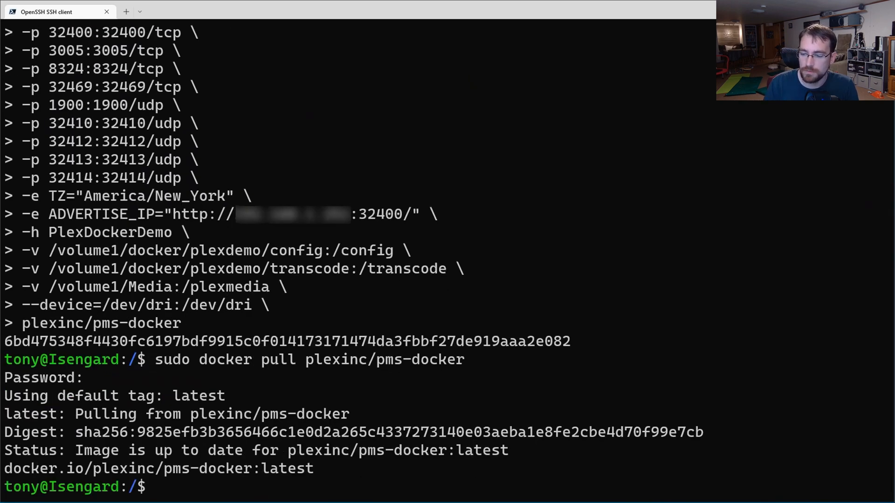
{"action": "scroll", "coordinate": [281, 293], "scroll_direction": "up", "scroll_amount": 1}
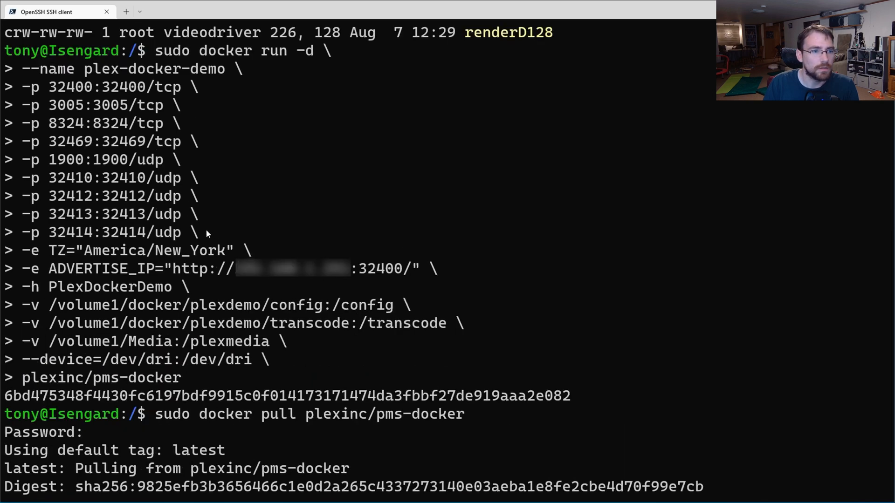
{"action": "scroll", "coordinate": [233, 285], "scroll_direction": "down", "scroll_amount": 1}
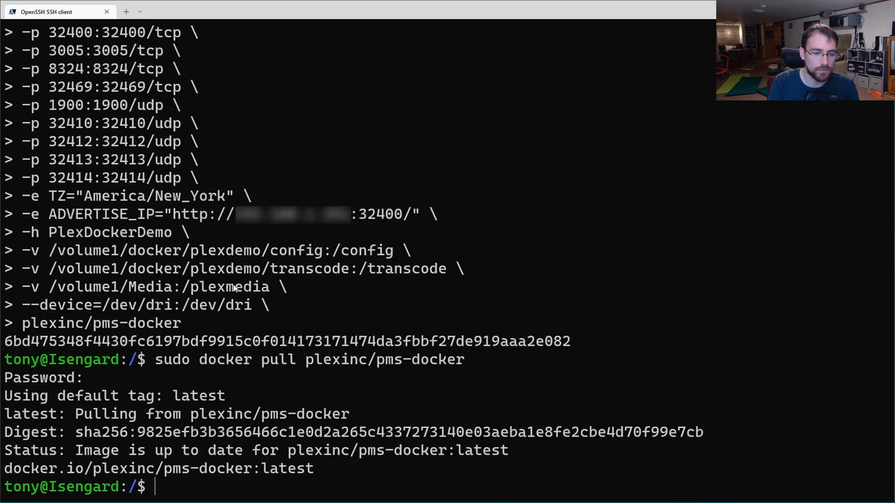
Step: Stop and remove the plex-docker-demo container with sudo docker stop and sudo docker rm
{"action": "type", "text": "sudo d"}
{"action": "type", "text": "ock"}
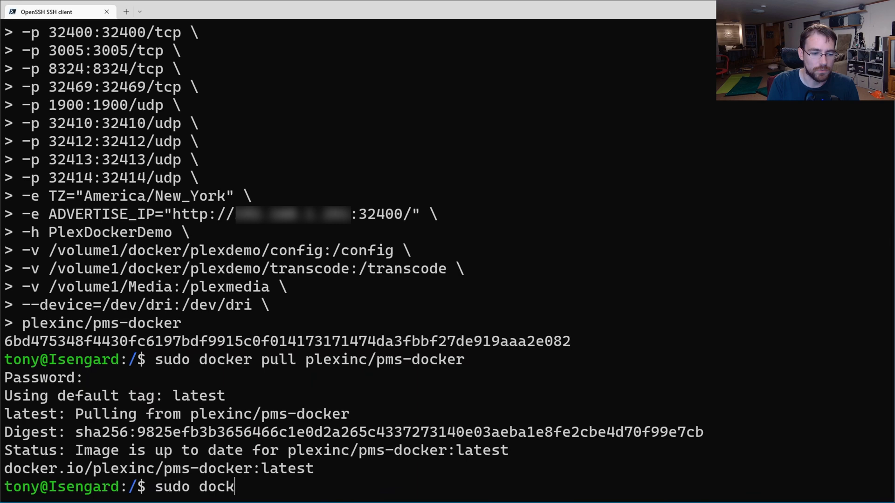
{"action": "type", "text": "er stop "}
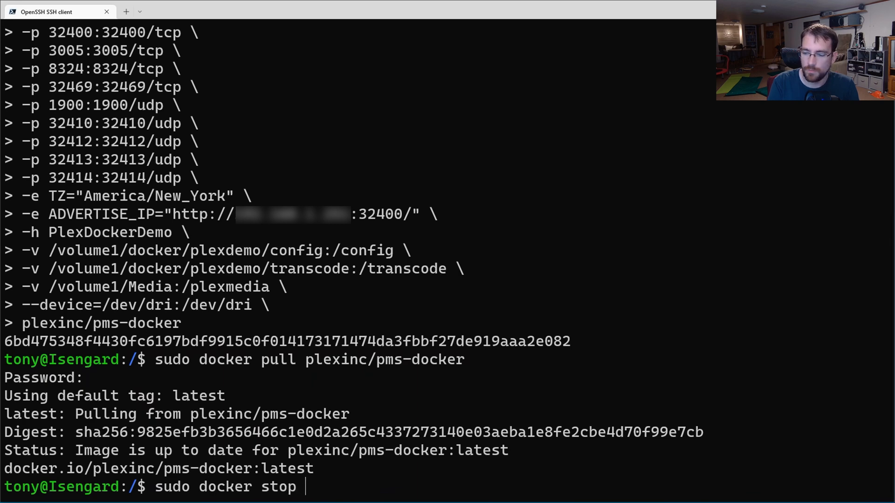
{"action": "type", "text": "plex-docker-demo"}
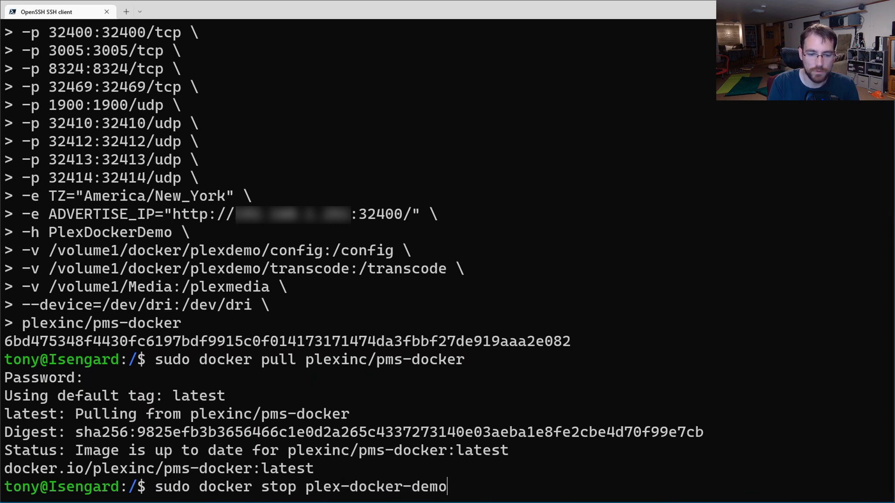
{"action": "key", "text": "Return"}
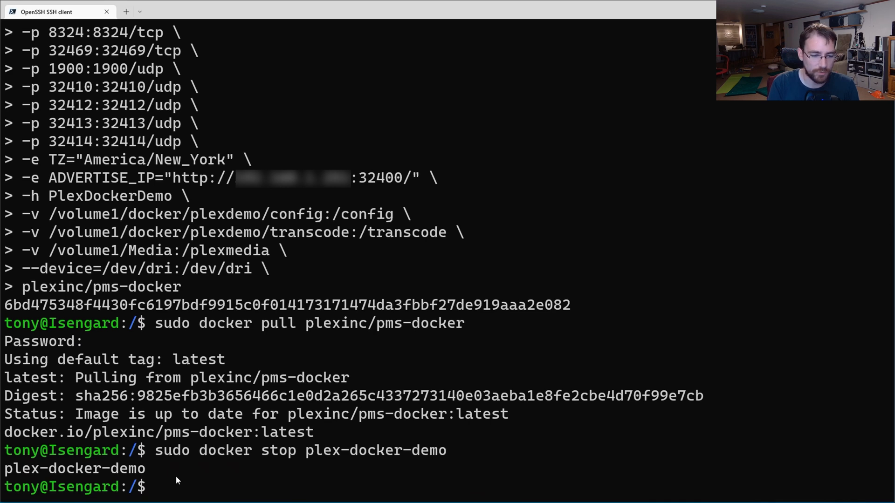
{"action": "type", "text": "sudo d"}
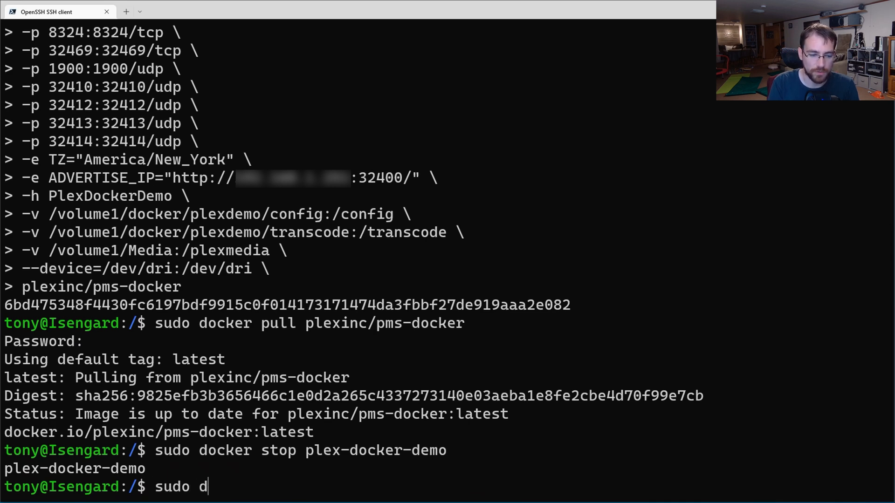
{"action": "type", "text": "ocker rm d"}
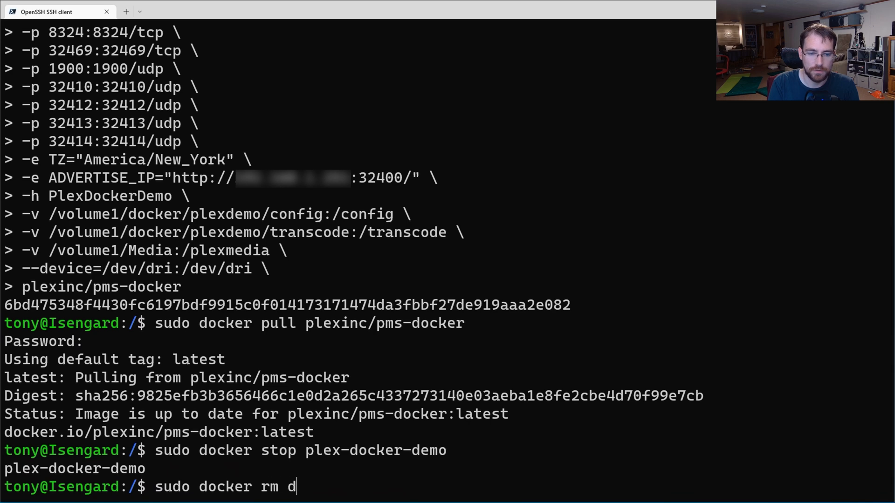
{"action": "key", "text": "BackSpace"}
{"action": "type", "text": "pl"}
{"action": "key", "text": "BackSpace"}
{"action": "key", "text": "BackSpace"}
{"action": "type", "text": "plex-"}
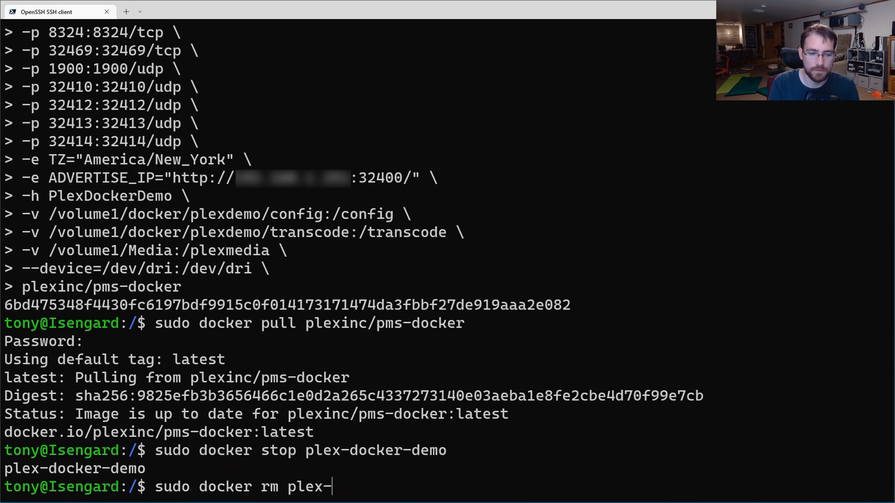
{"action": "type", "text": "docker-demo"}
{"action": "key", "text": "Return"}
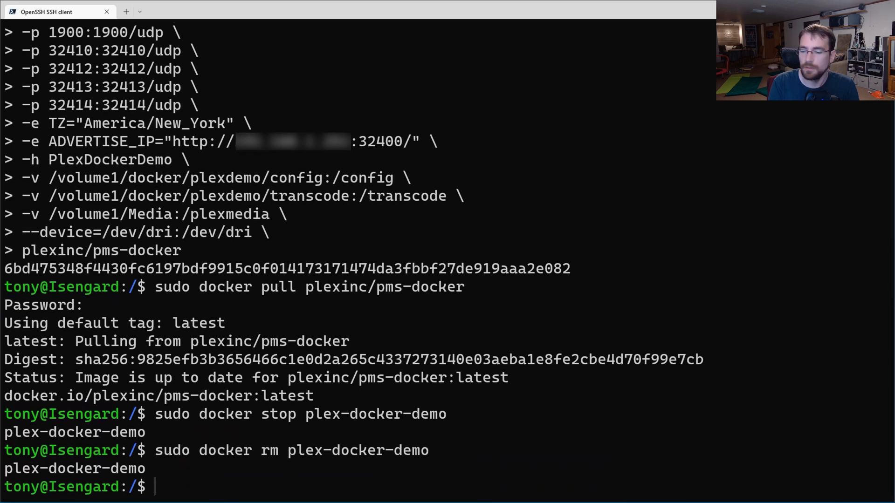
{"action": "key", "text": "alt+Tab"}
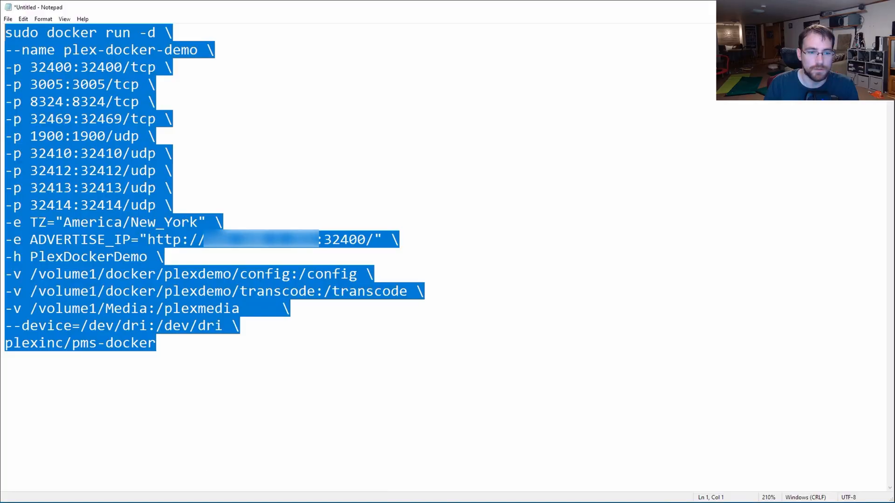
Step: Copy the saved docker run command from Notepad and run it in the SSH terminal to recreate plex-docker-demo
{"action": "right_click", "coordinate": [132, 265]}
{"action": "left_click", "coordinate": [145, 298]}
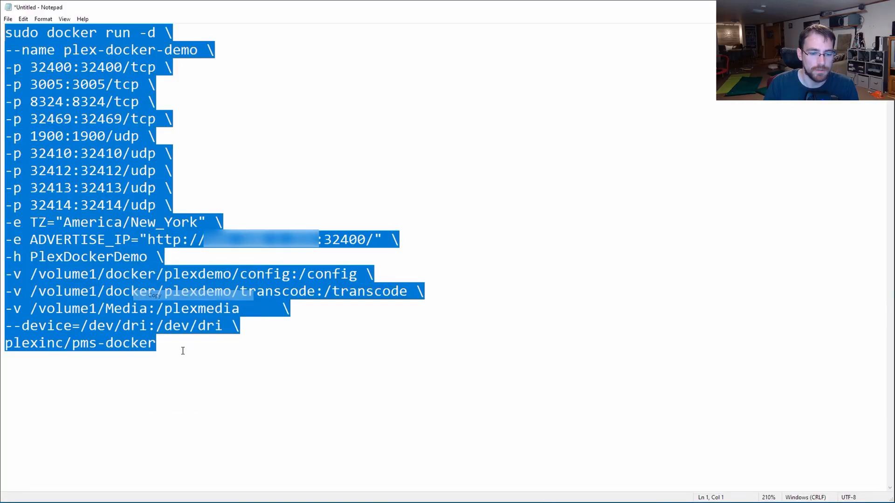
{"action": "key", "text": "alt+Tab"}
{"action": "right_click", "coordinate": [362, 409]}
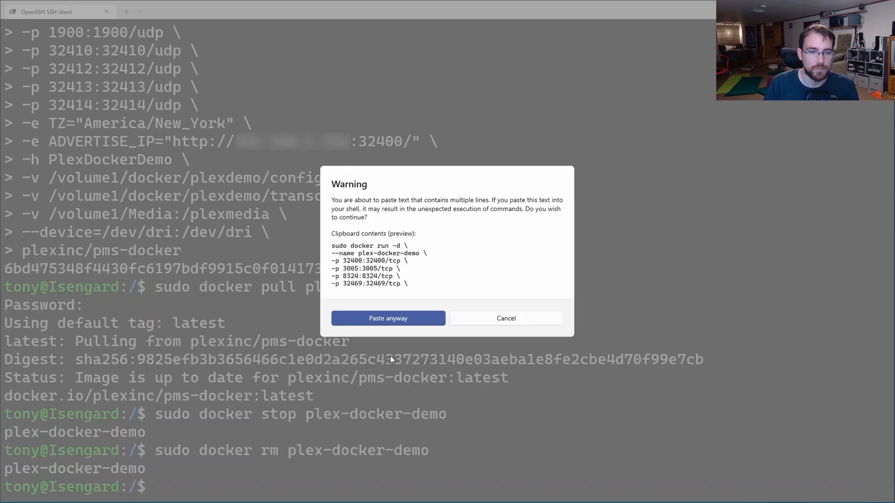
{"action": "left_click", "coordinate": [397, 317]}
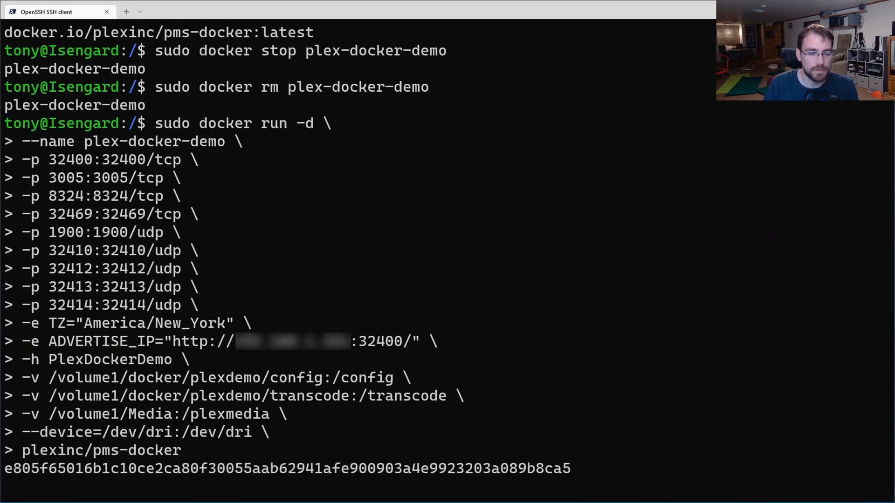
{"action": "key", "text": "alt+Tab"}
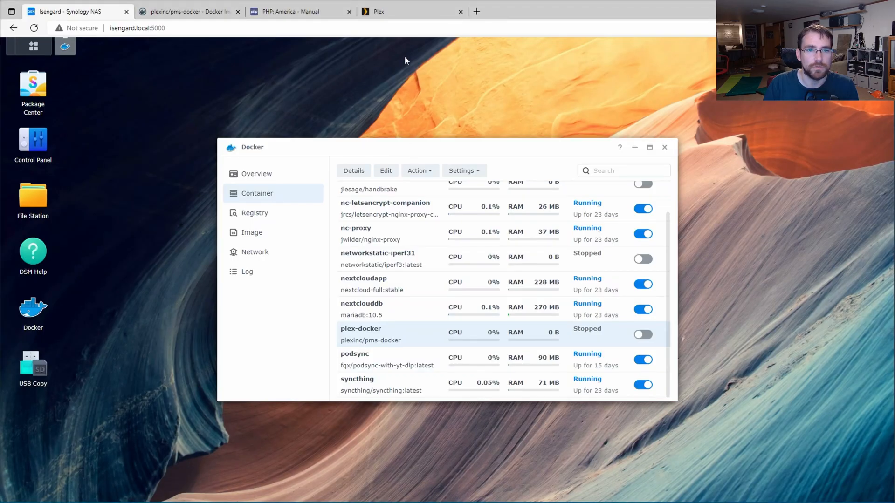
Step: Reload Plex Web until the server is ready, then sign in as the owner with the account PIN
{"action": "left_click", "coordinate": [411, 12]}
{"action": "left_click", "coordinate": [34, 27]}
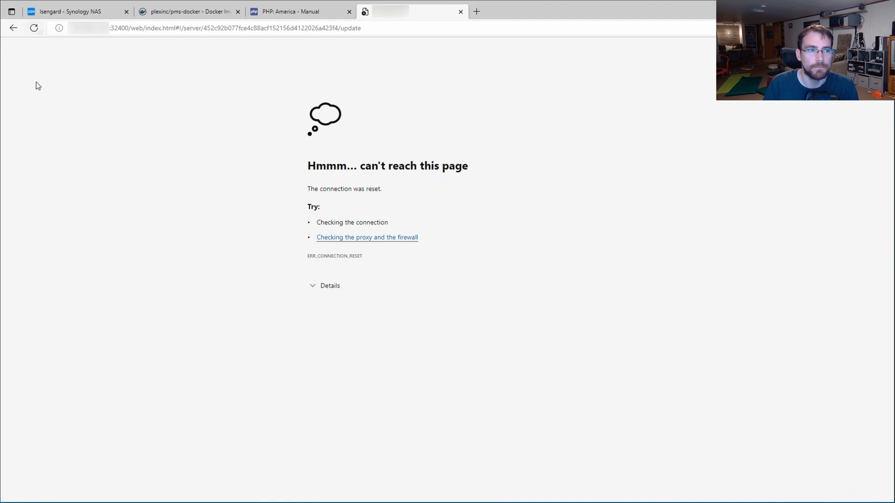
{"action": "left_click", "coordinate": [34, 30]}
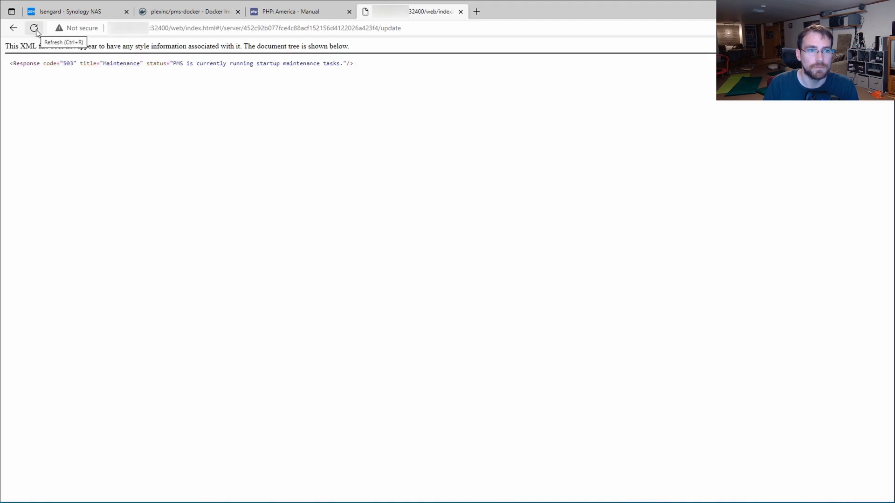
{"action": "left_click", "coordinate": [35, 30]}
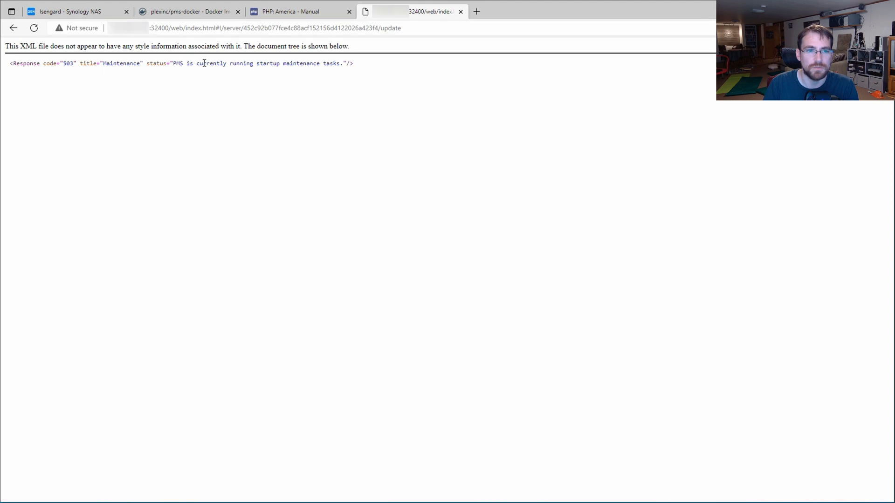
{"action": "left_click", "coordinate": [35, 27]}
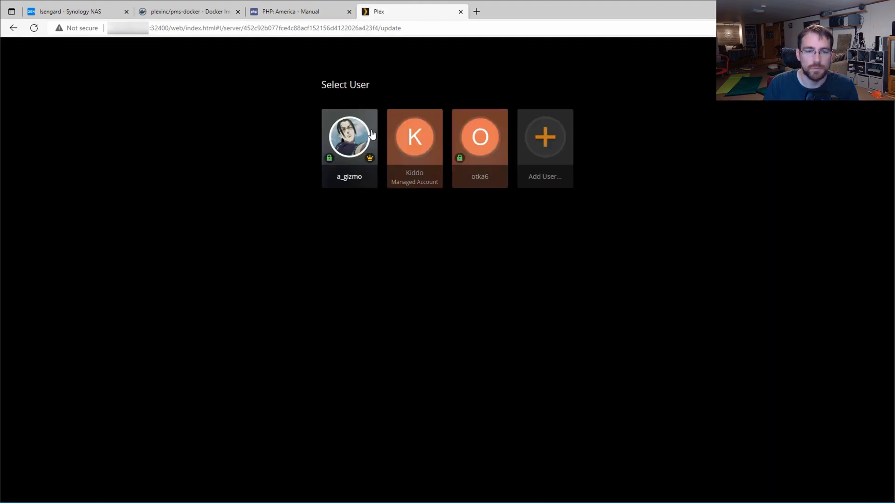
{"action": "left_click", "coordinate": [375, 137]}
{"action": "type", "text": "••••"}
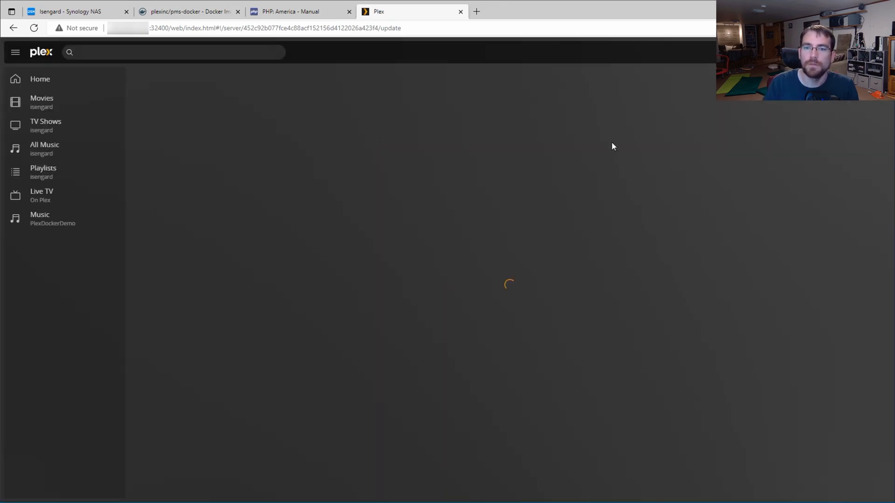